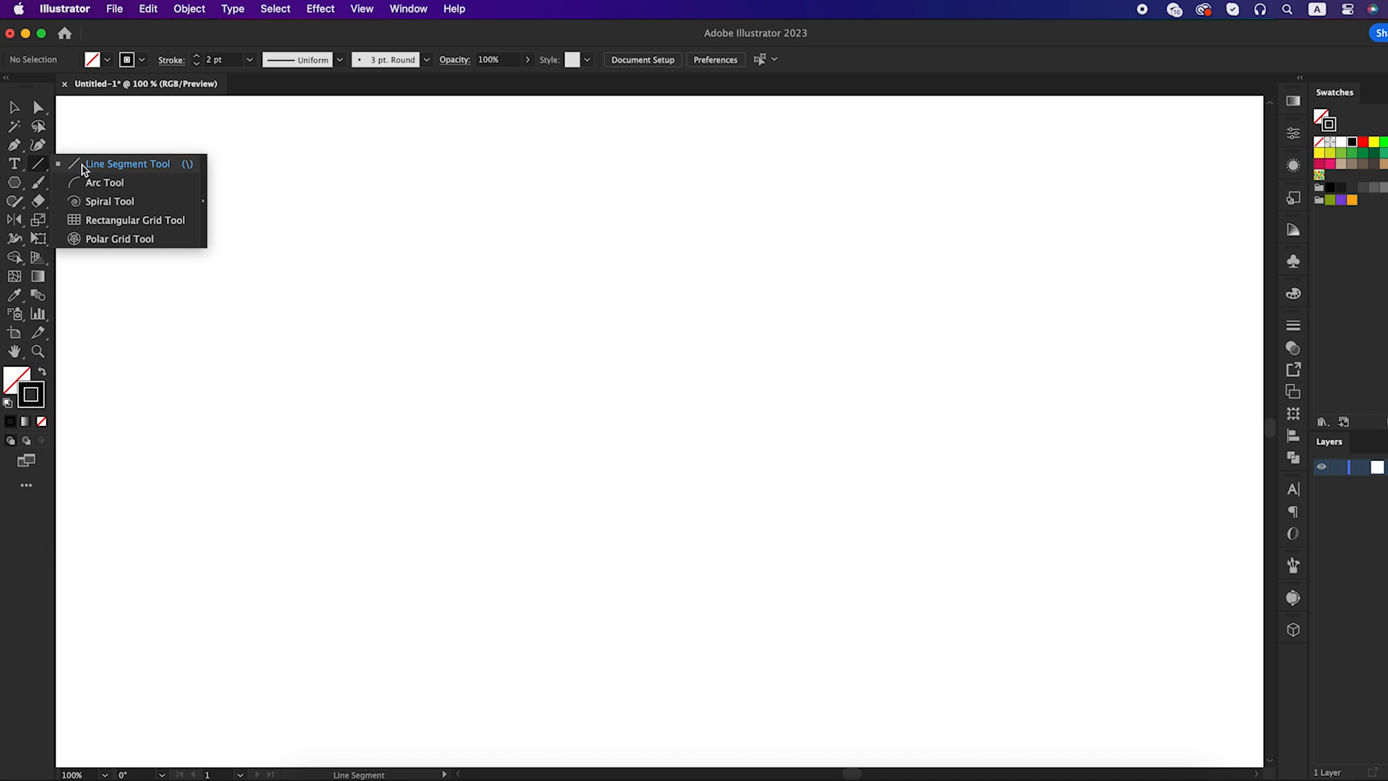
Draw a vertical line about 422 px tall and place a parallel copy about 35 px to its right
click(83, 165)
drag(633, 241, 627, 614)
key(v)
mouse_move(638, 539)
mouse_down()
mouse_move(605, 527)
mouse_move(635, 543)
mouse_up()
click(606, 541)
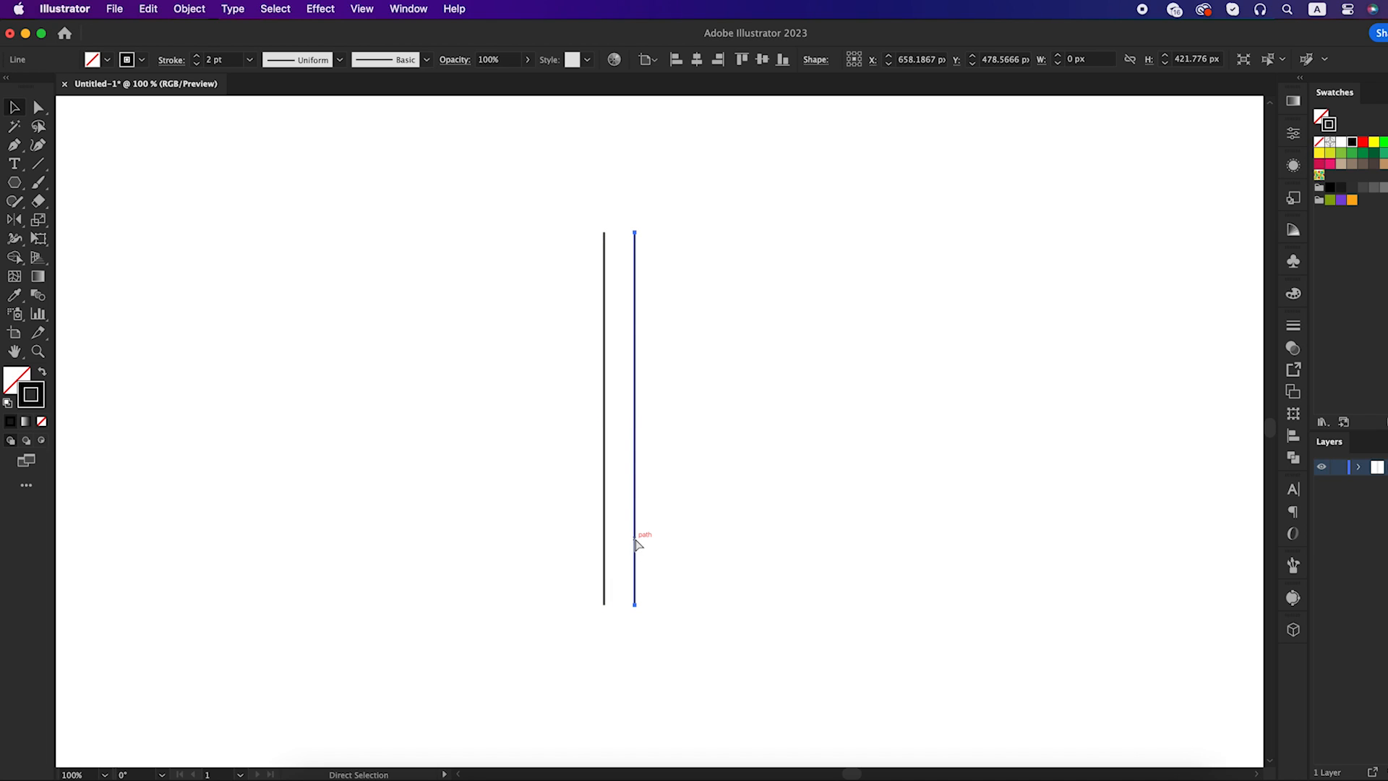
Repeat the line copy until there are seven evenly spaced vertical lines
key(super+d)
key(super+d)
key(super+d)
key(super+d)
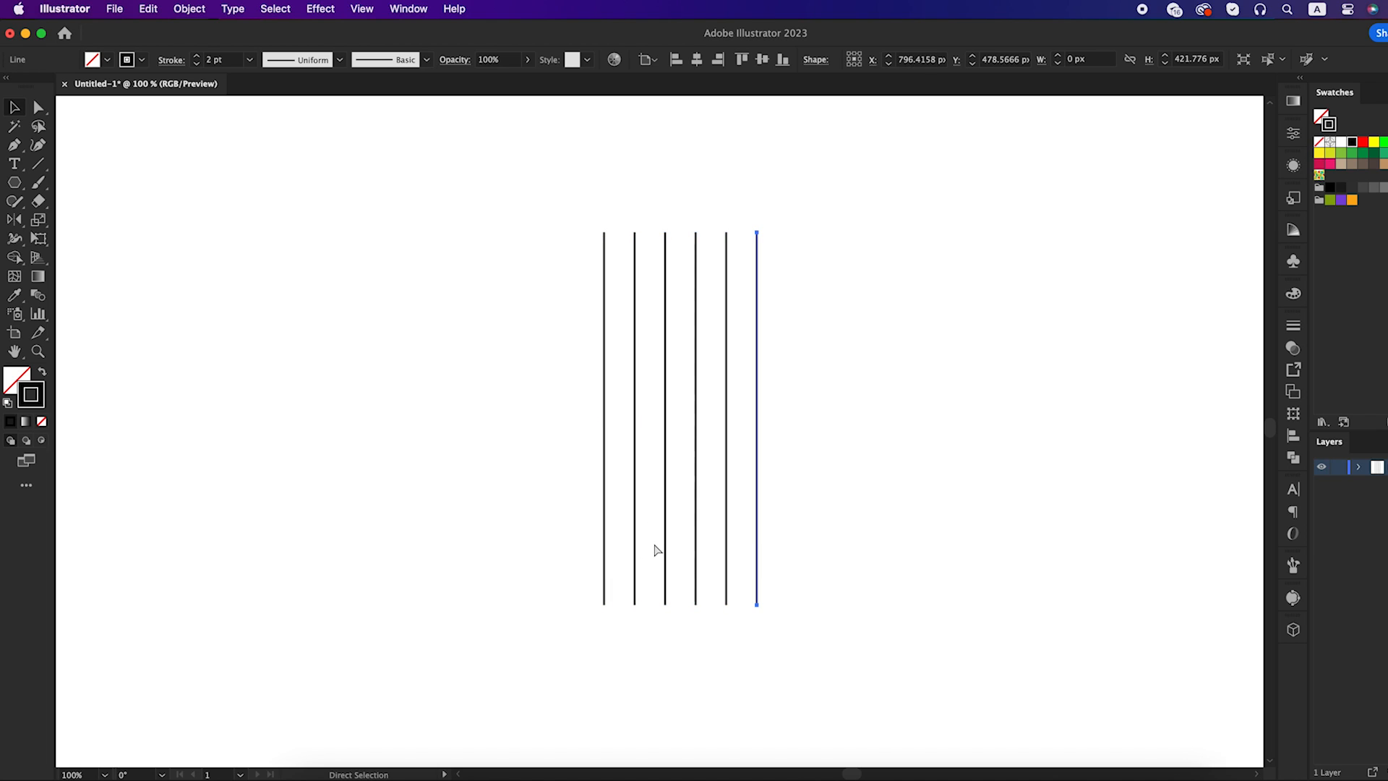
key(super+d)
click(885, 456)
Create a reflected copy of all seven vertical lines across an axis angled at 30°
drag(866, 339, 562, 509)
right_click(666, 455)
mouse_move(732, 678)
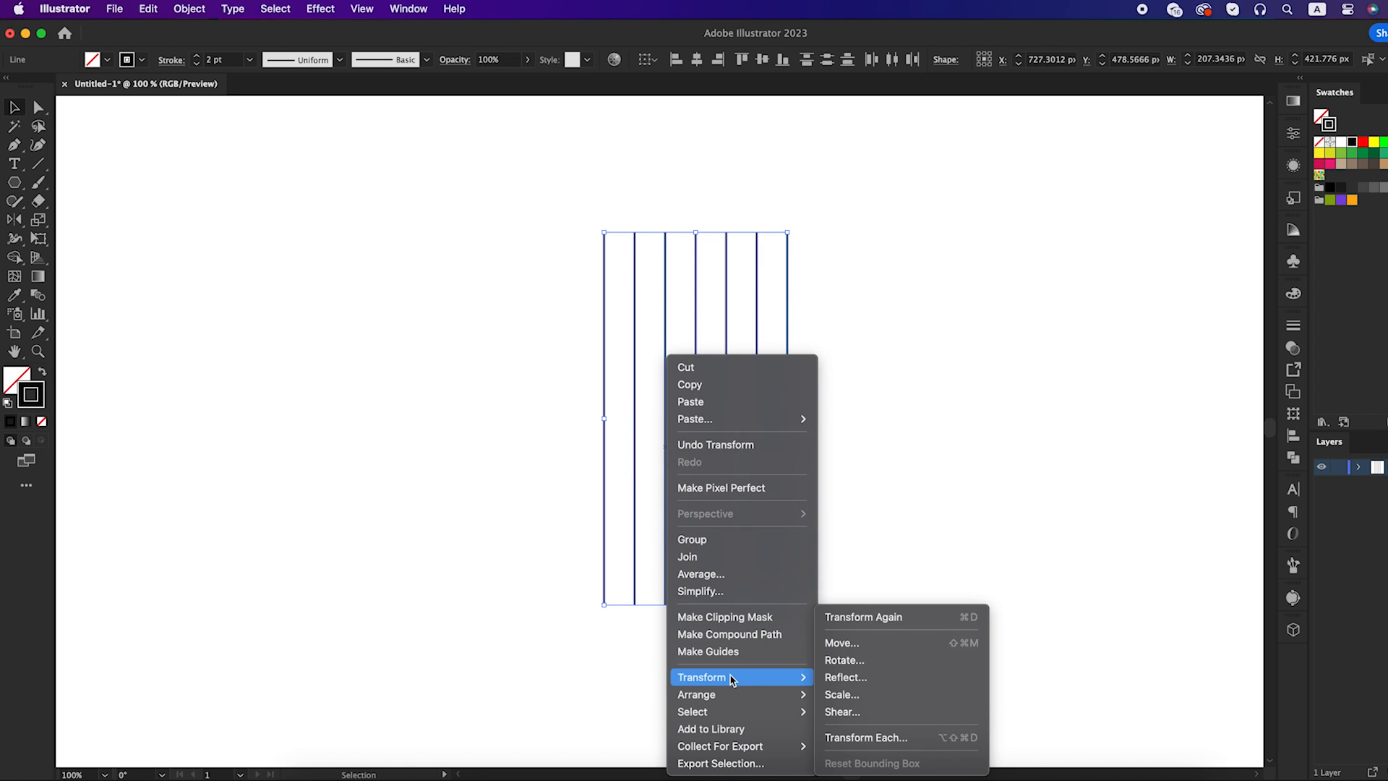
click(842, 677)
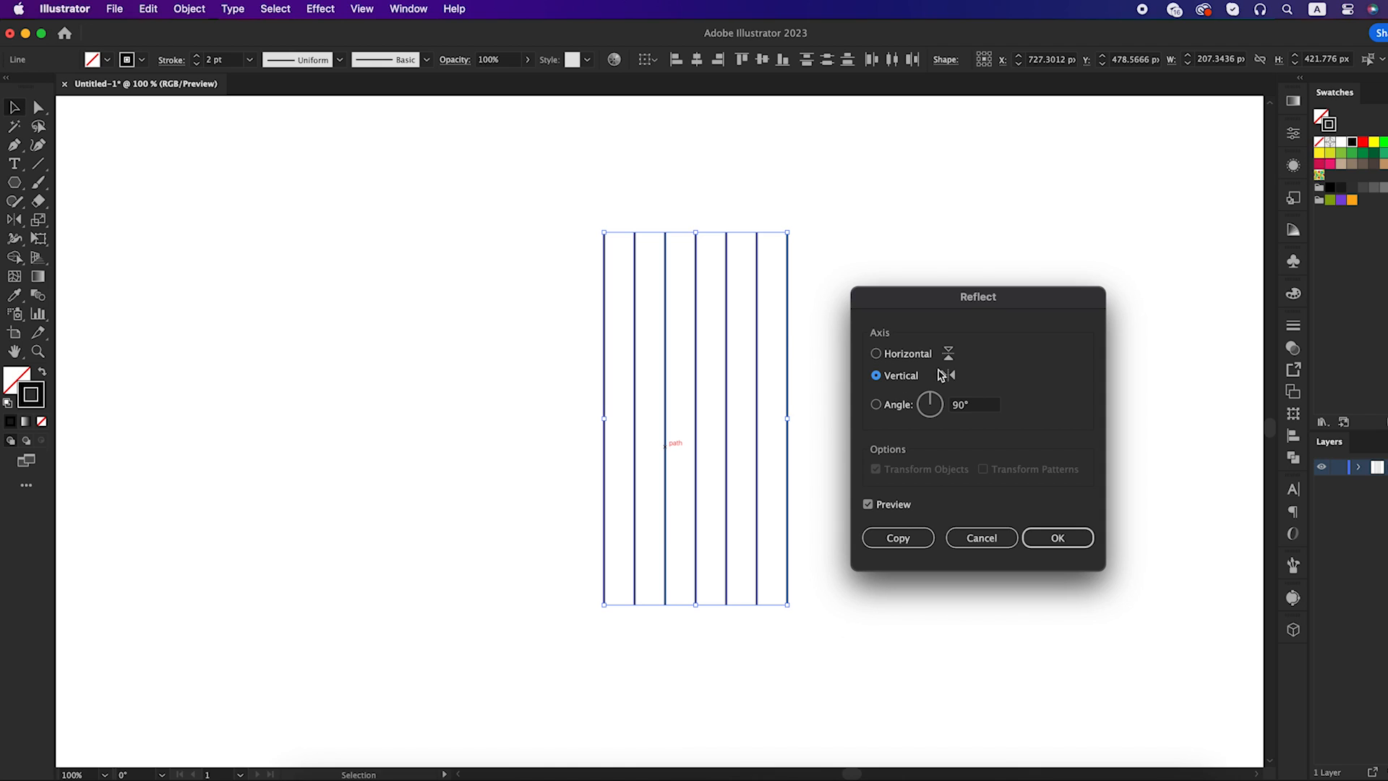
click(960, 405)
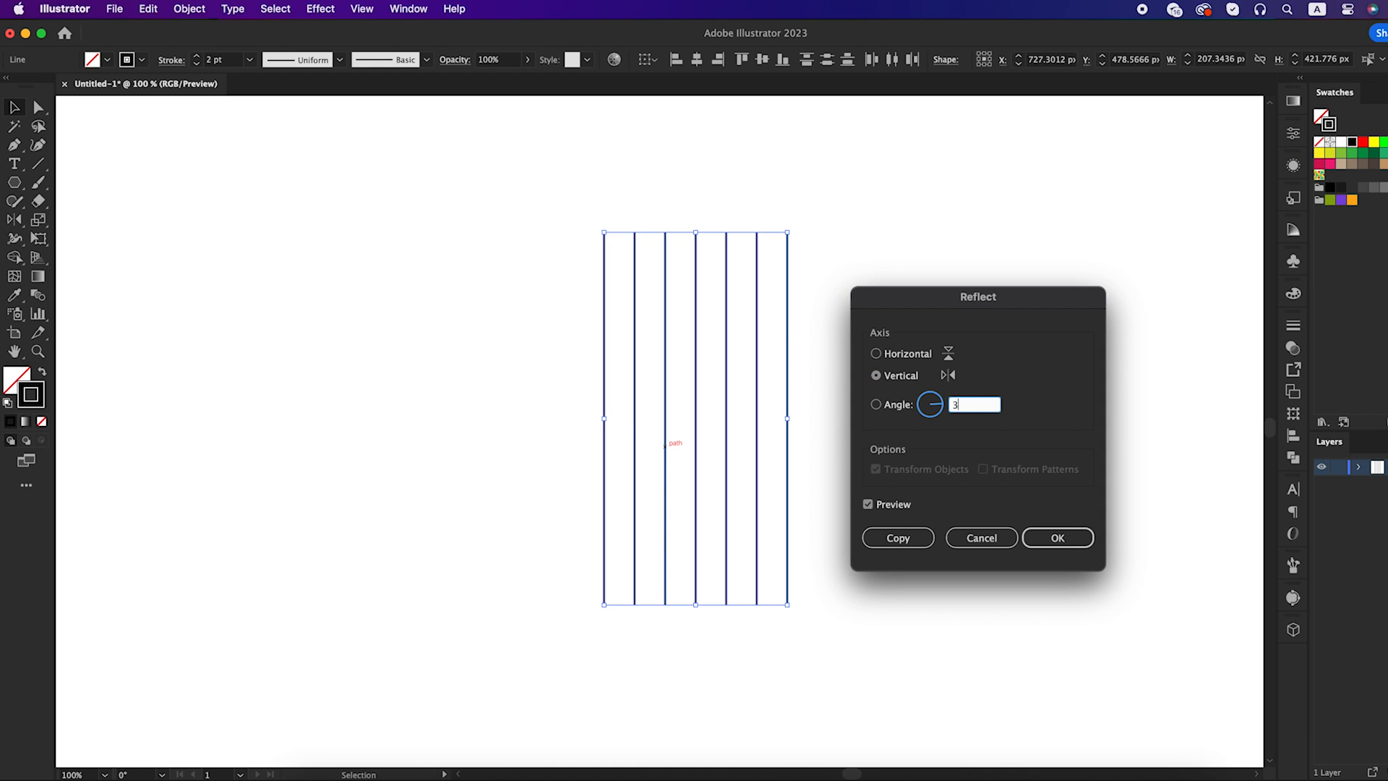
text(30)
click(921, 542)
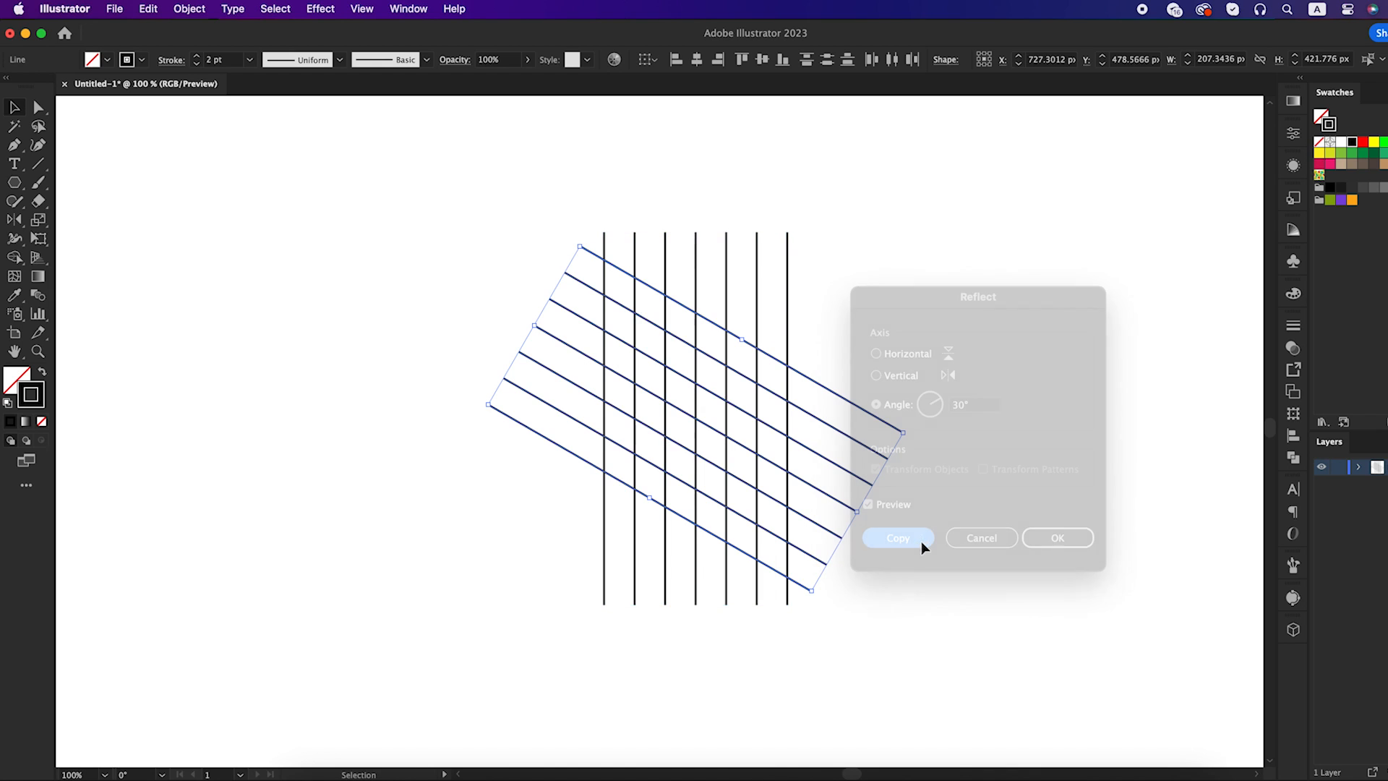
Create a reflected copy of the slanted lines across the vertical axis to complete the isometric grid
right_click(765, 419)
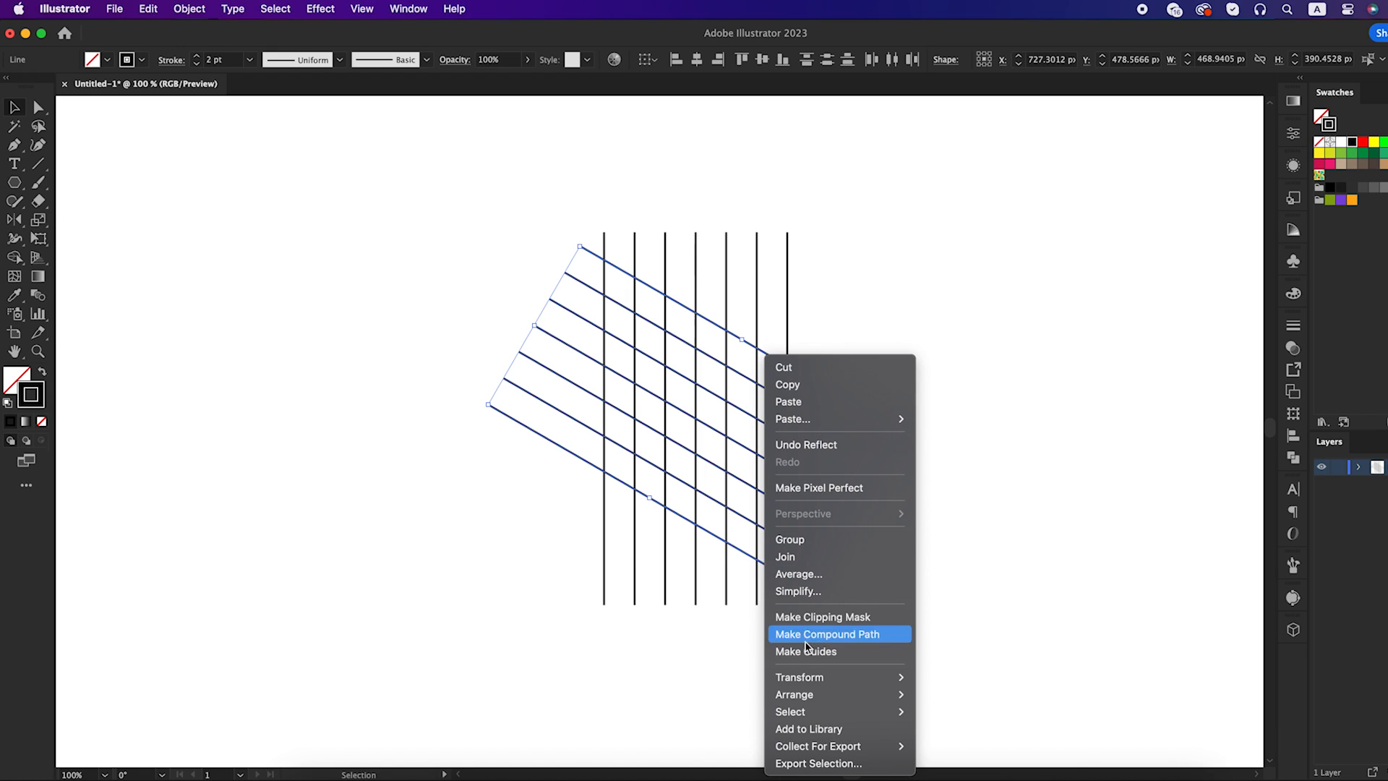
mouse_move(814, 693)
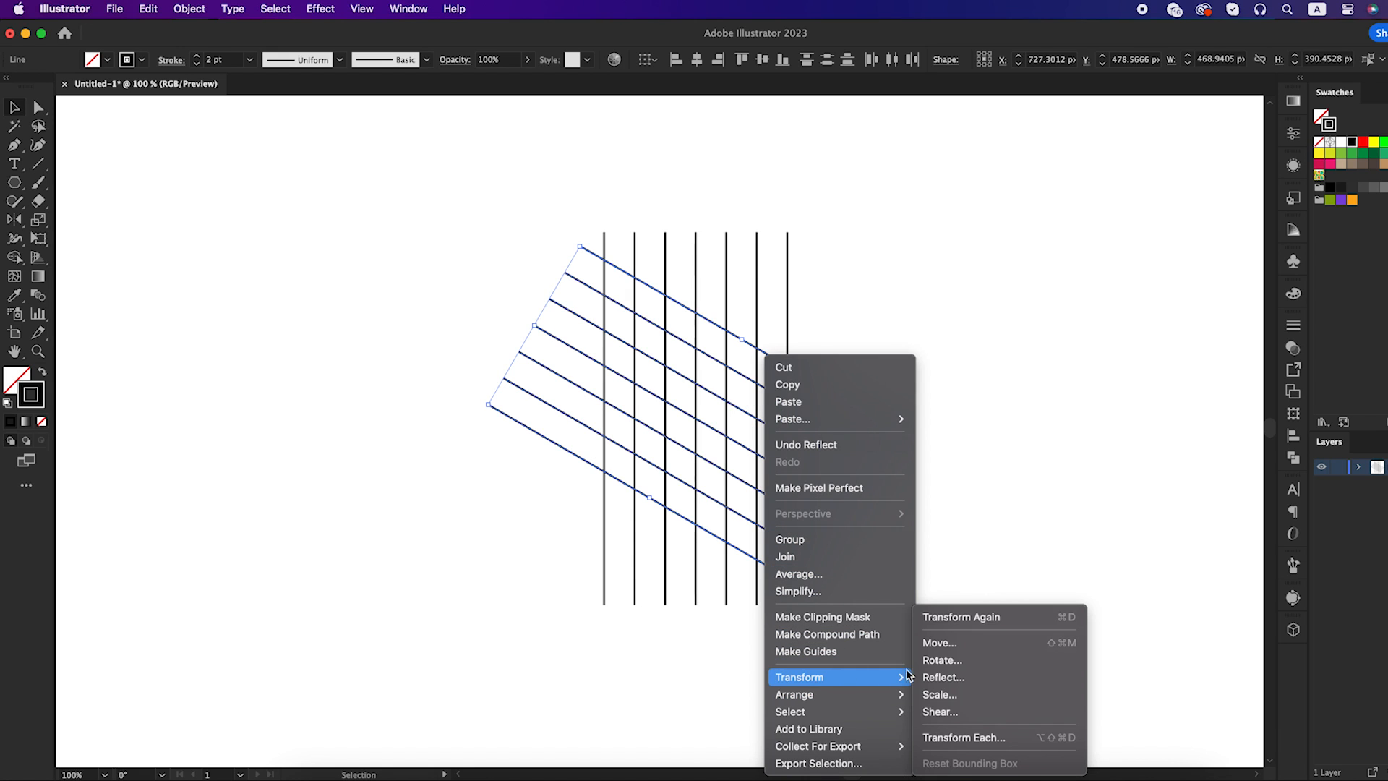
click(938, 674)
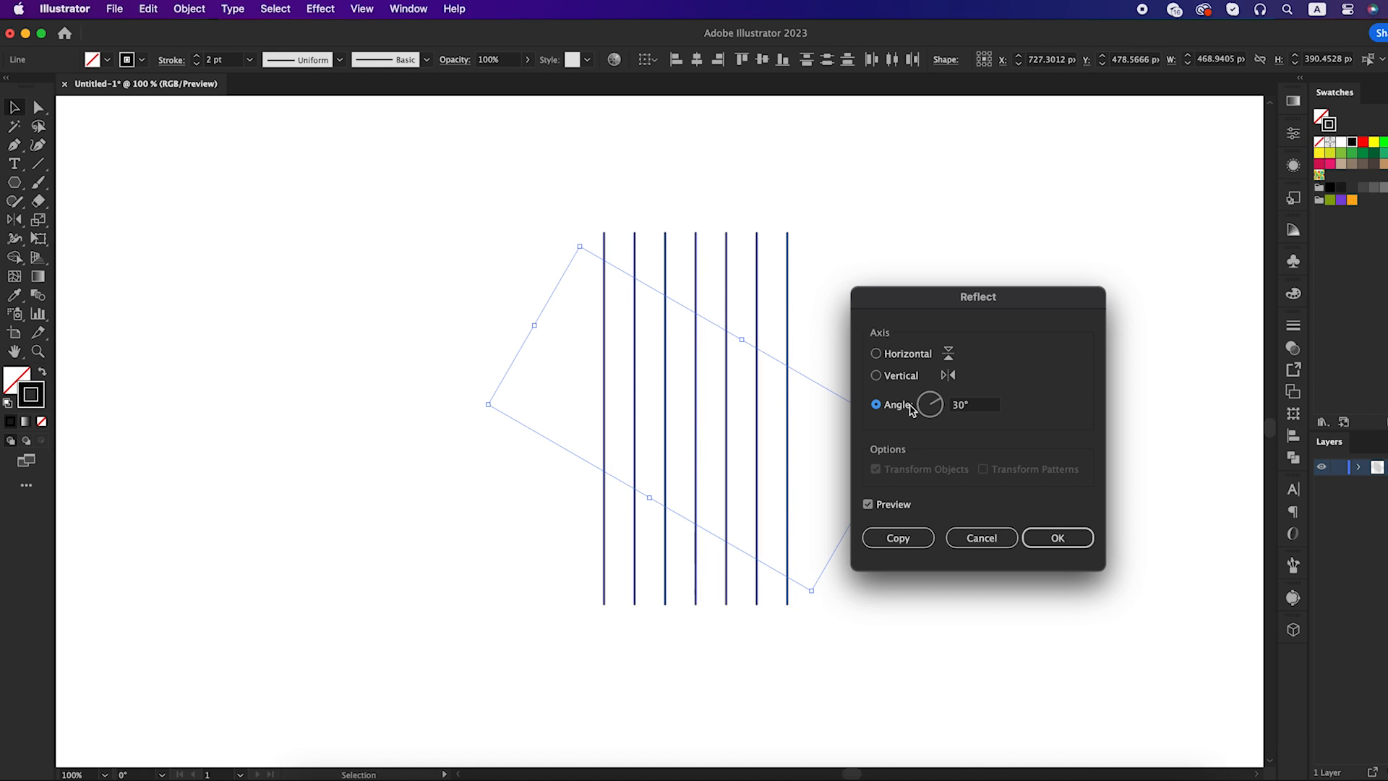
click(909, 379)
click(902, 548)
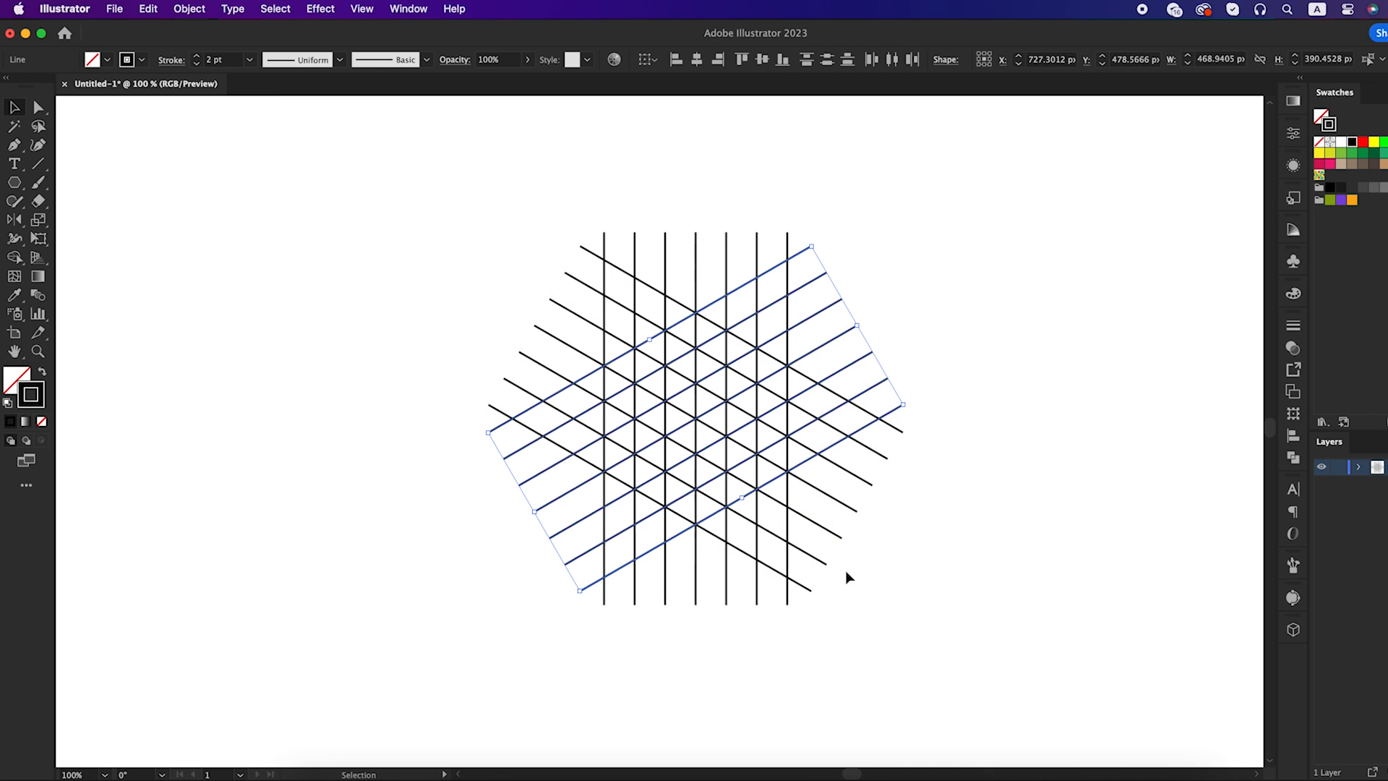
Scale the entire line grid up from its center to about 487 by 438 px
click(956, 578)
drag(516, 202, 848, 566)
drag(904, 418, 910, 418)
Using Shape Builder with a black fill and no stroke, merge grid cells into a W-shaped hexagonal mark and a diamond centered above it
key(shift+m)
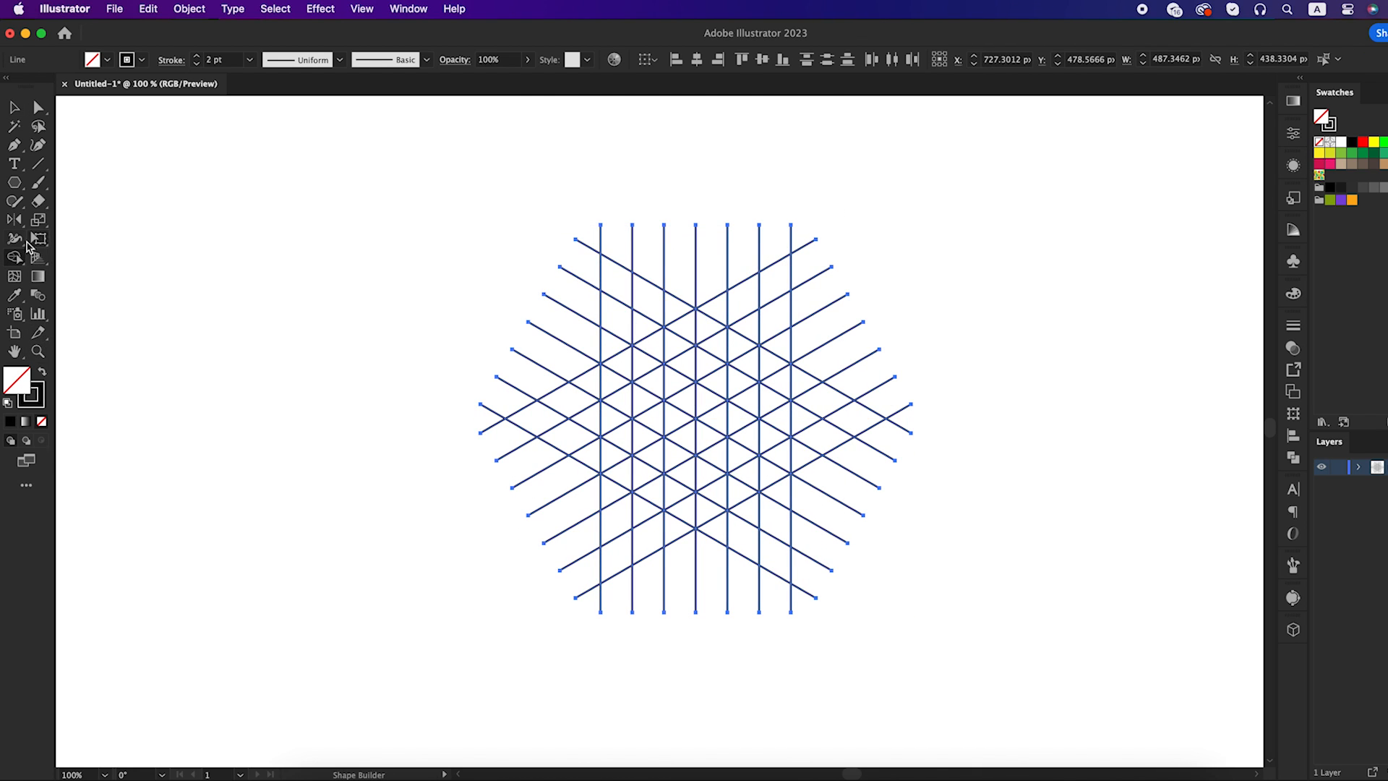
drag(16, 256, 55, 258)
click(43, 373)
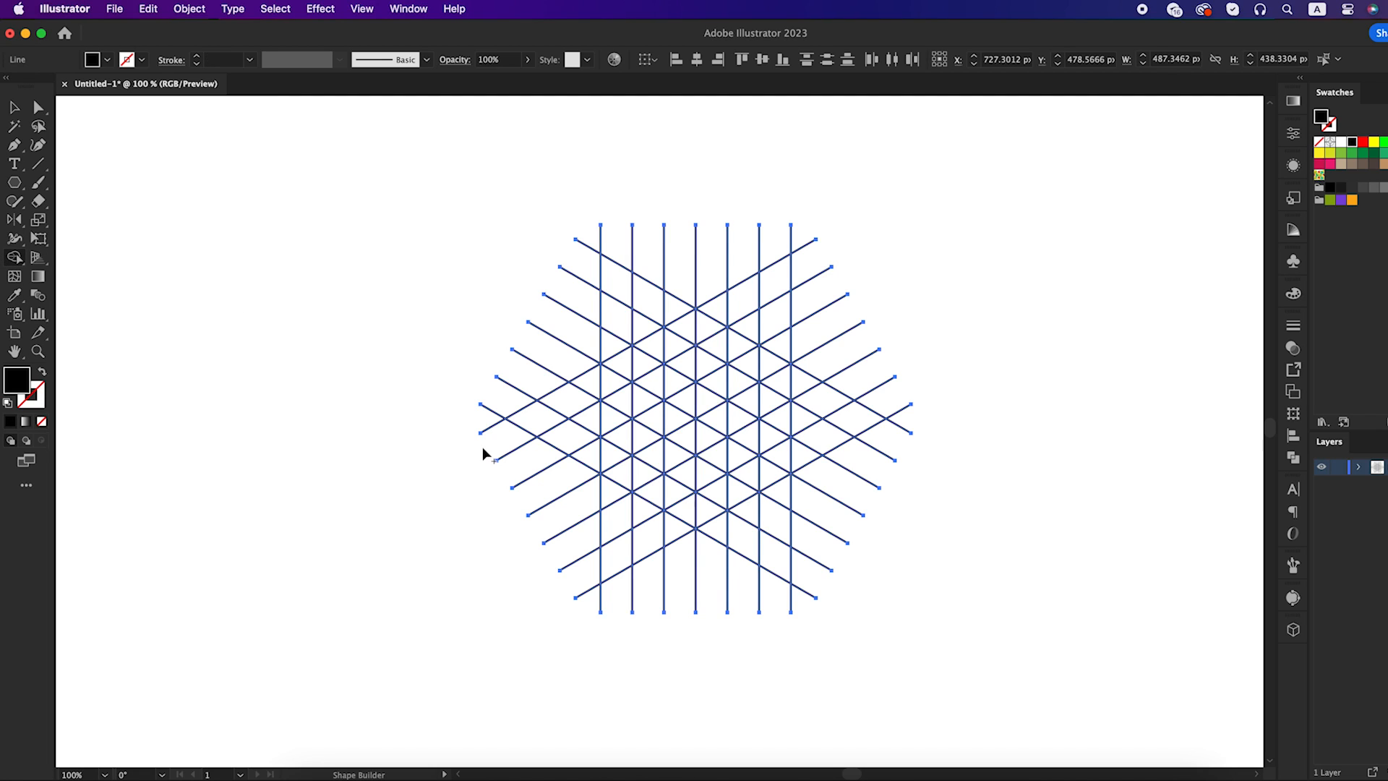
mouse_move(623, 374)
mouse_down()
mouse_move(620, 465)
mouse_move(694, 512)
mouse_move(765, 471)
mouse_move(759, 384)
mouse_move(772, 368)
mouse_move(749, 360)
mouse_up()
mouse_move(619, 365)
mouse_down()
mouse_move(628, 350)
mouse_move(647, 362)
mouse_up()
mouse_move(688, 405)
mouse_down()
mouse_move(692, 491)
mouse_move(688, 414)
mouse_up()
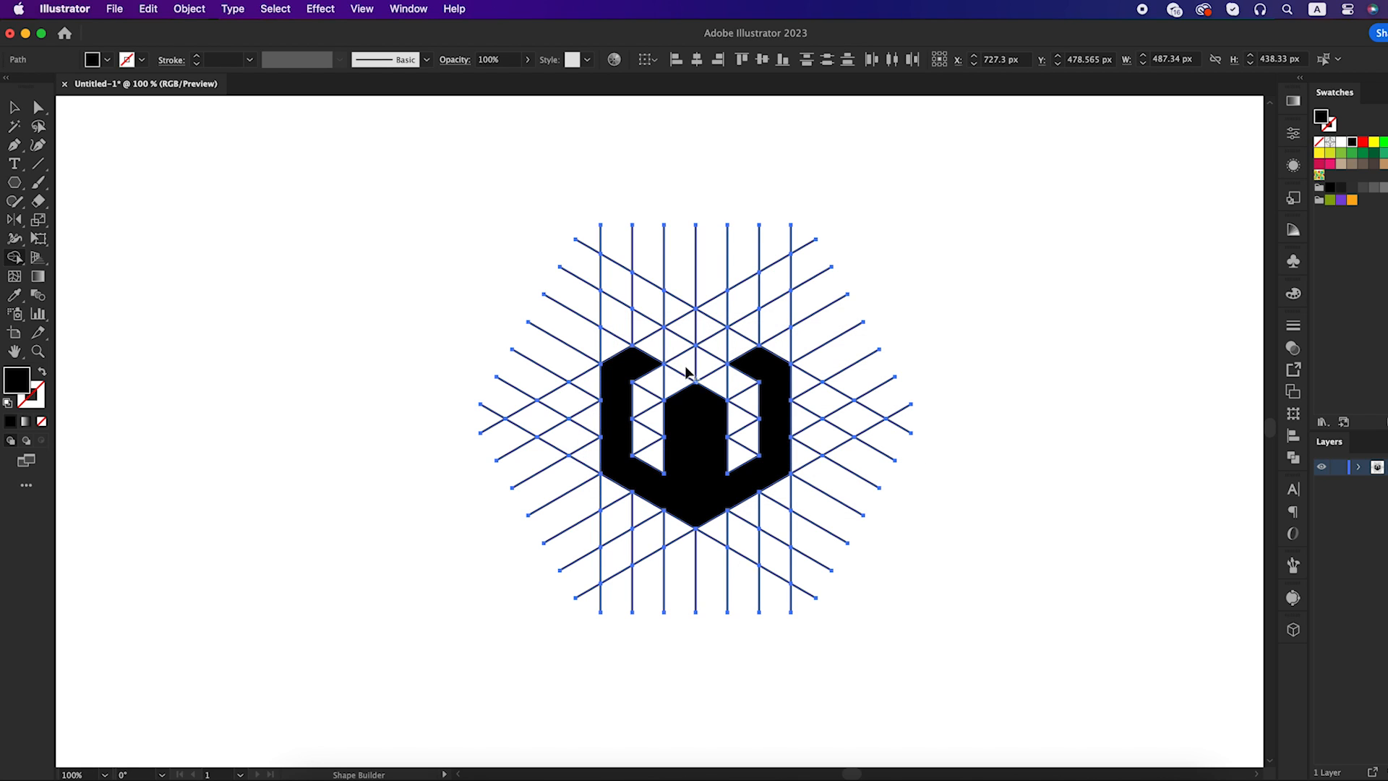
drag(685, 331, 709, 324)
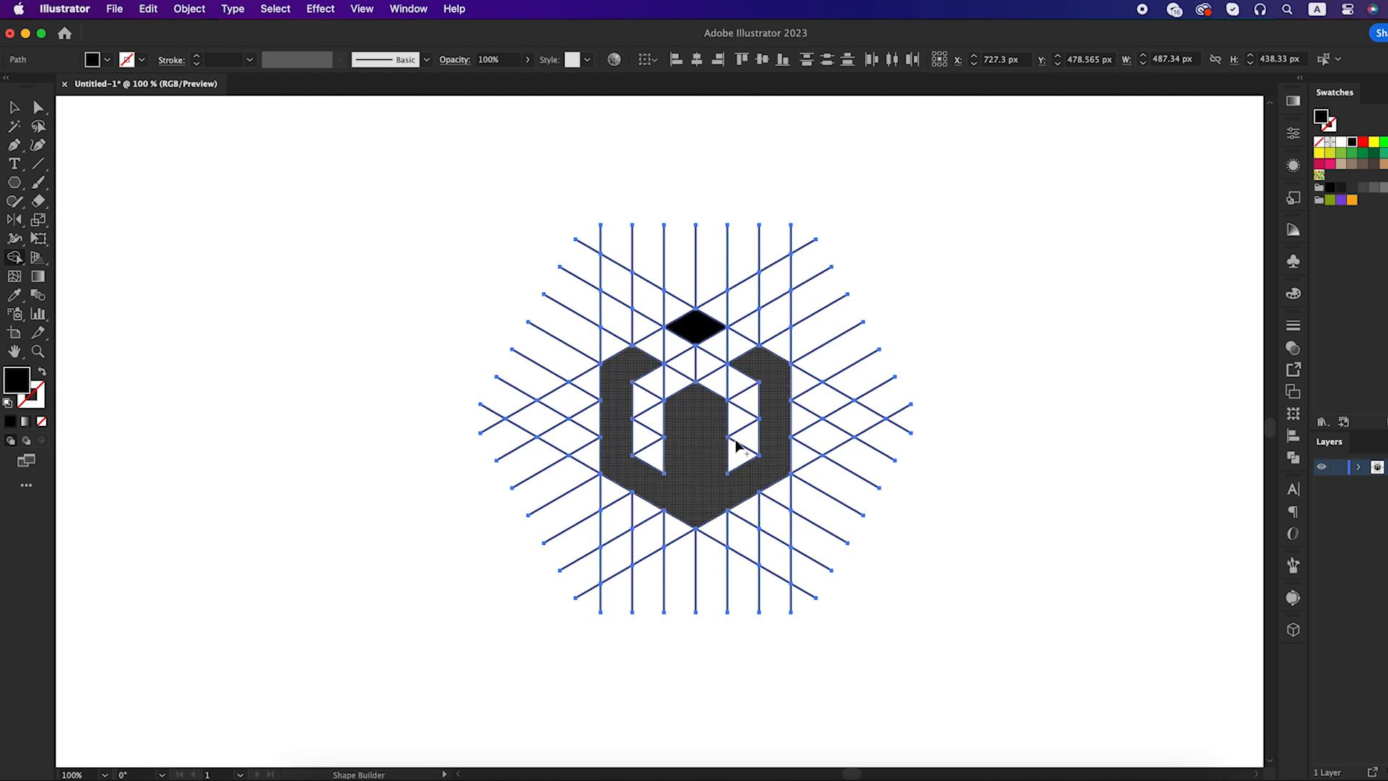
Cut the merged black W shape and the diamond out of the grid
key(v)
click(1013, 619)
click(706, 466)
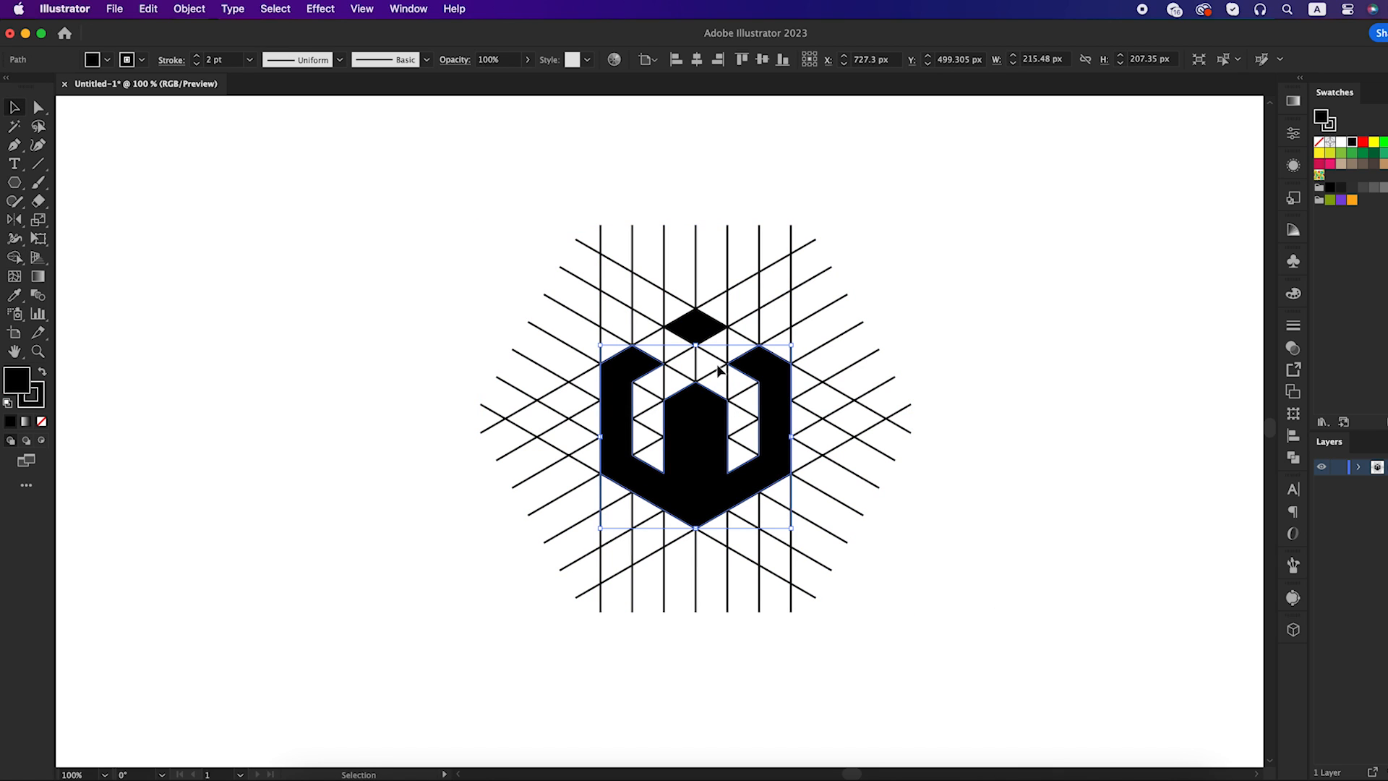
shift+click(701, 327)
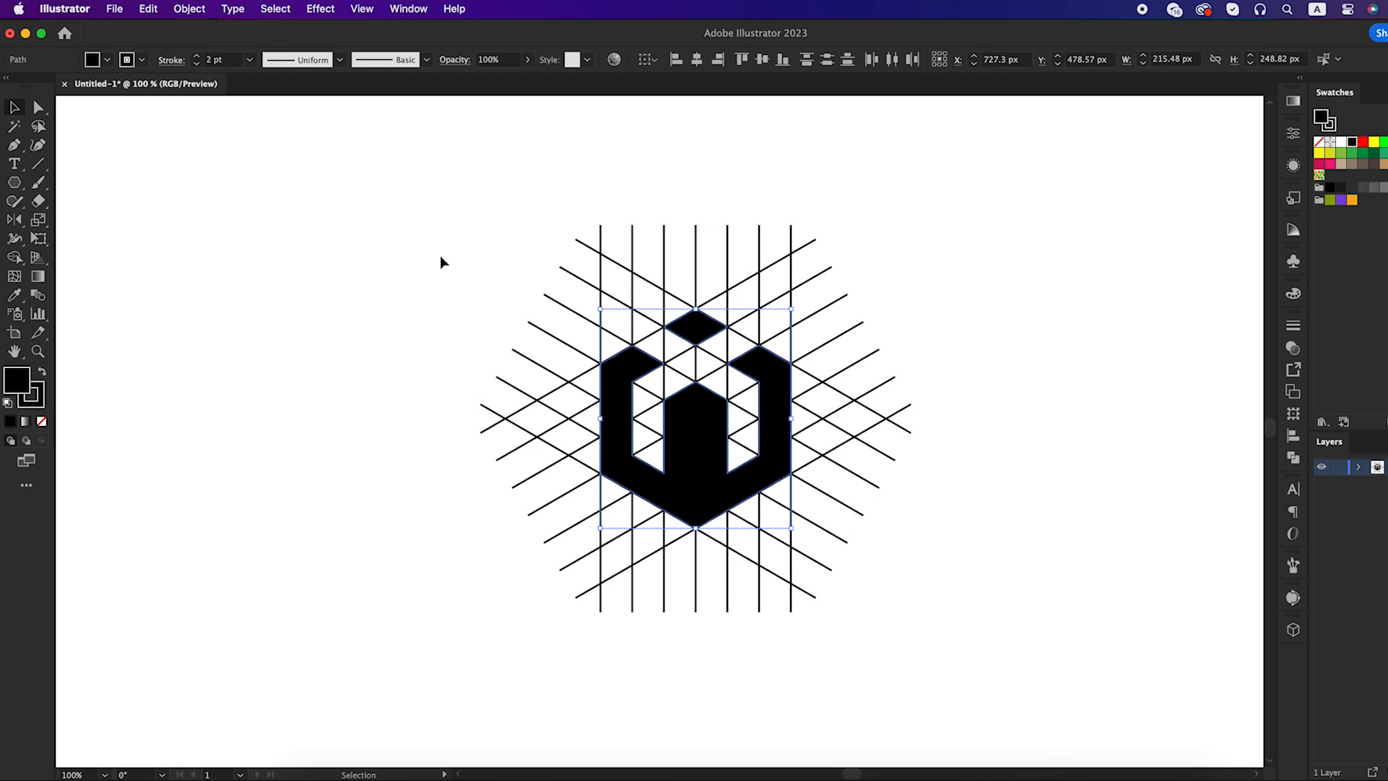
click(152, 10)
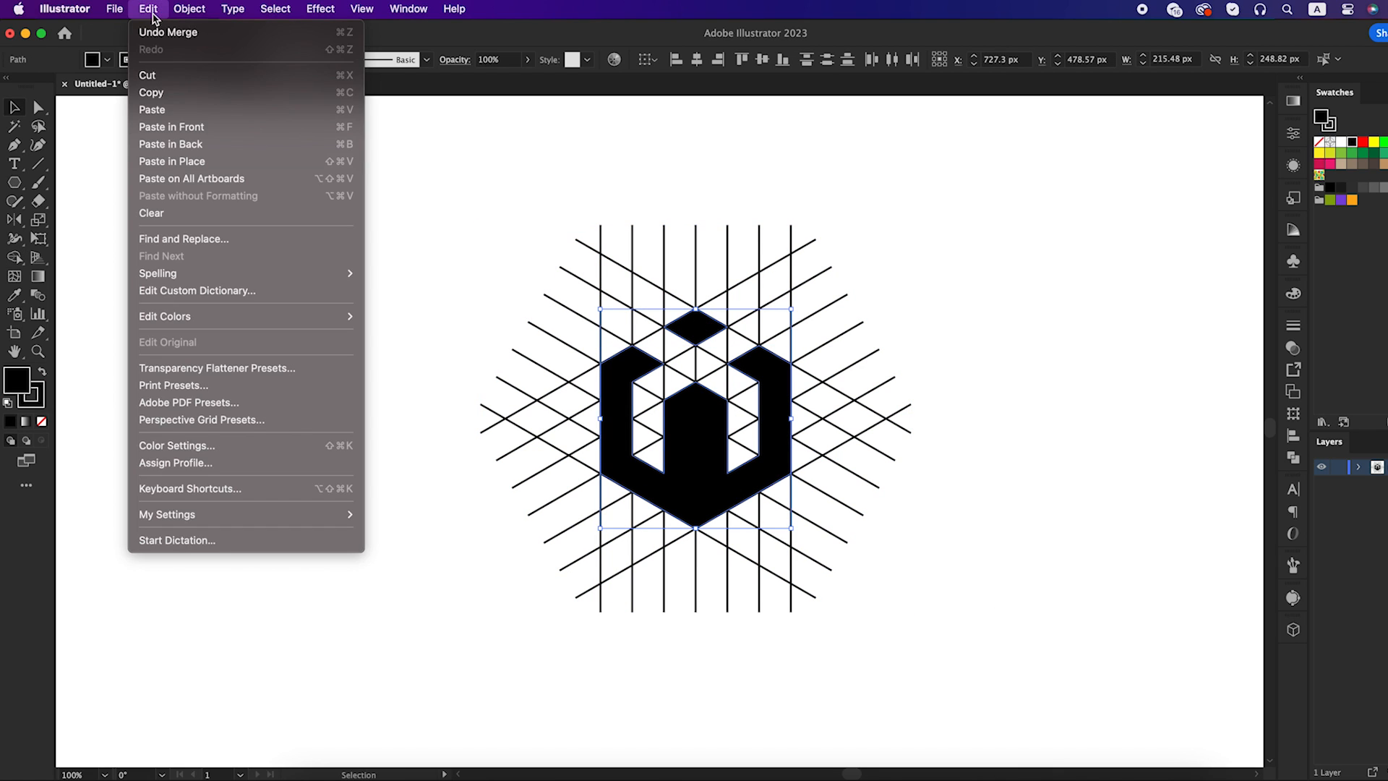
click(155, 76)
Delete all leftover grid lines and paste the cut shapes back in front at their original position
drag(489, 194, 909, 635)
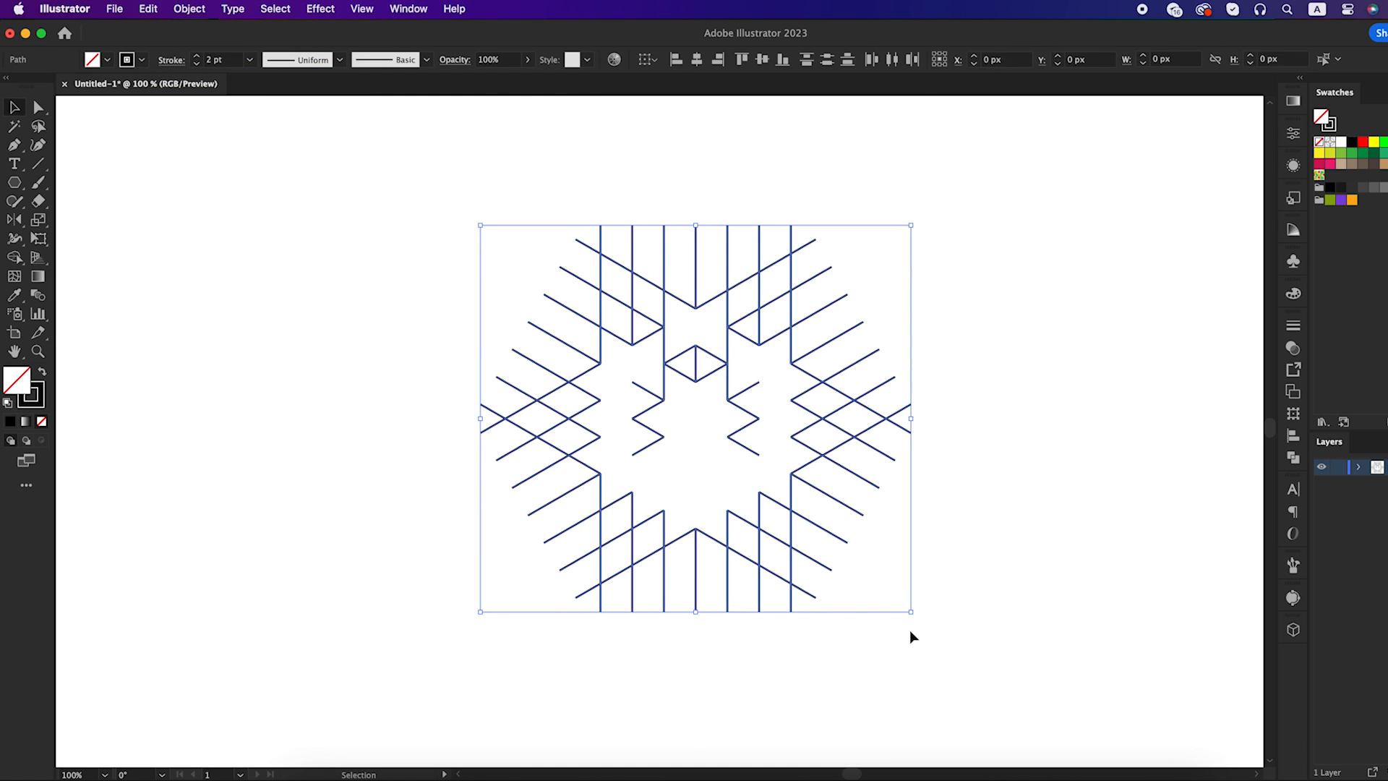
key(Delete)
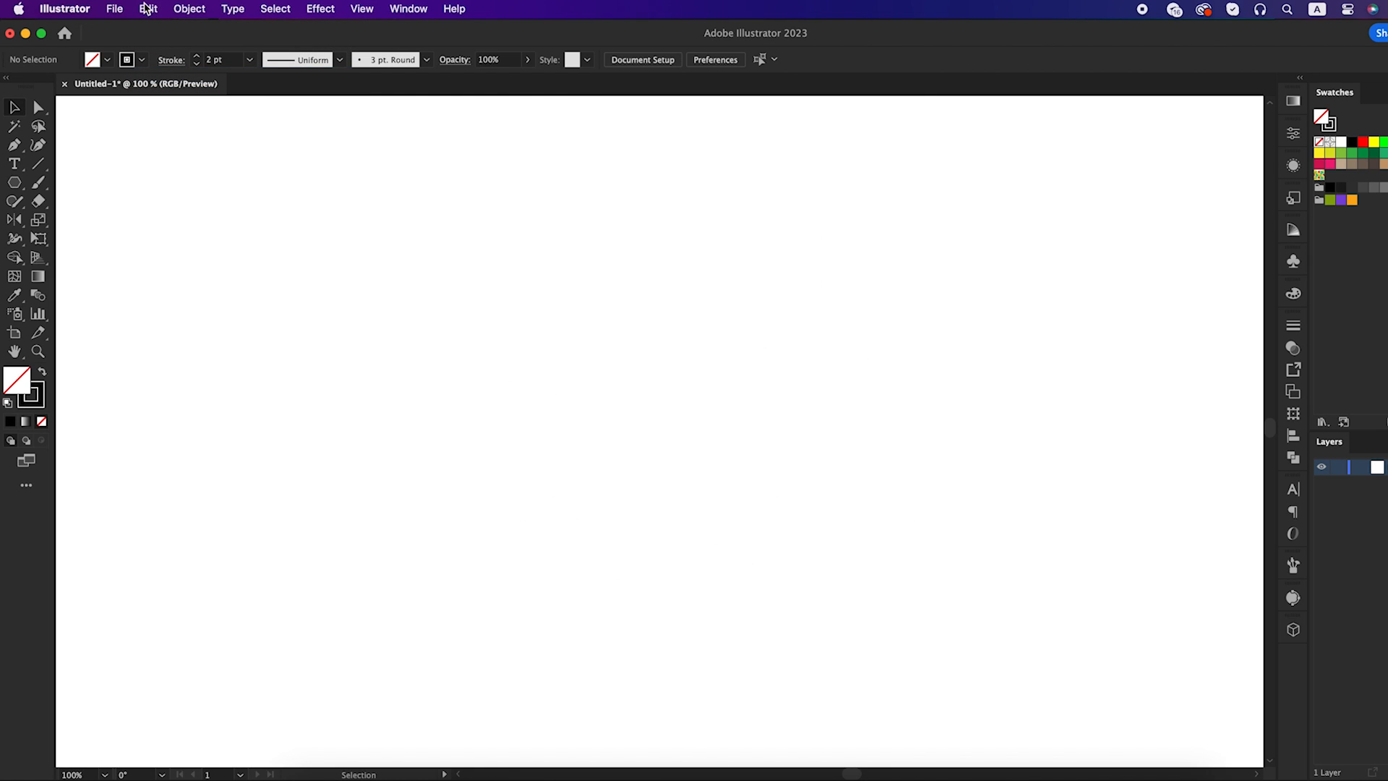
click(147, 8)
click(177, 124)
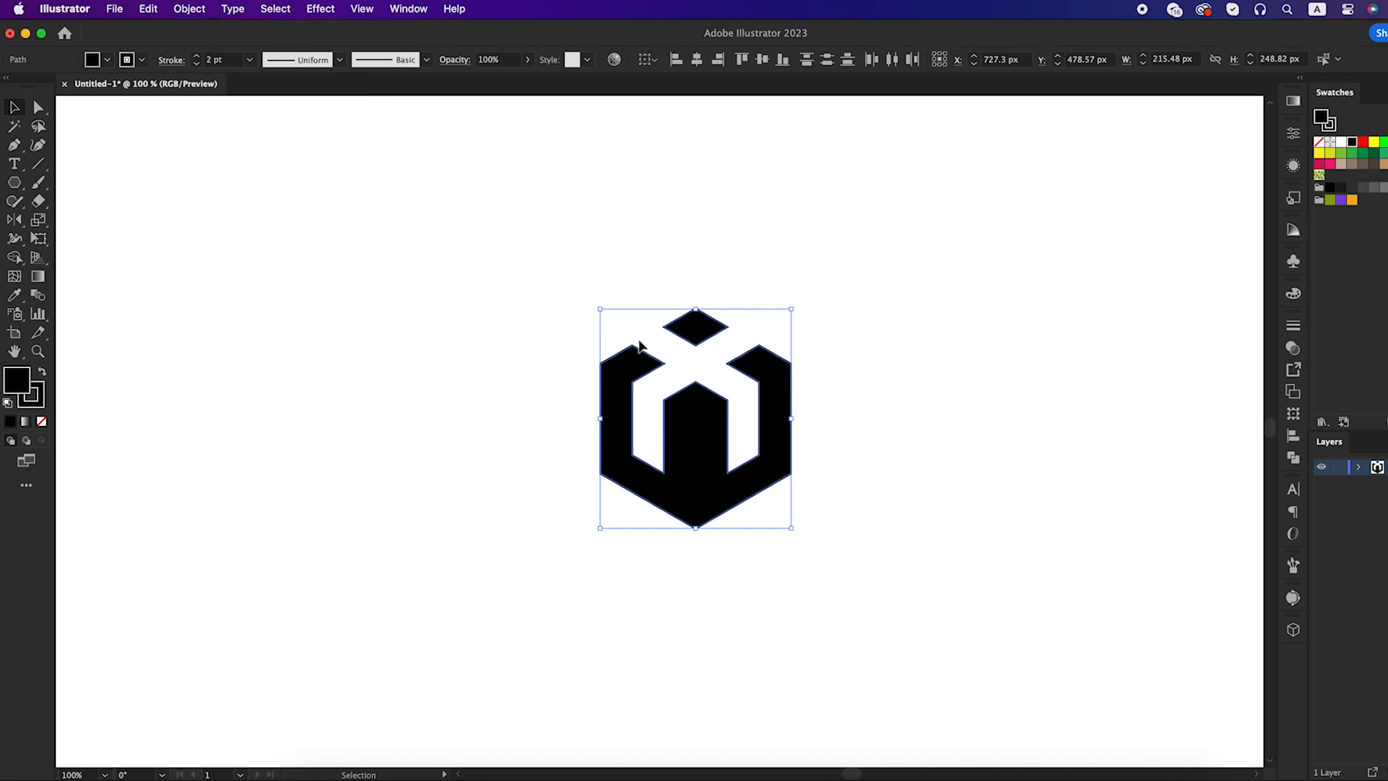
Enlarge the mark to about 239 by 276 px and set its stroke weight to 14 pt
drag(794, 310, 801, 296)
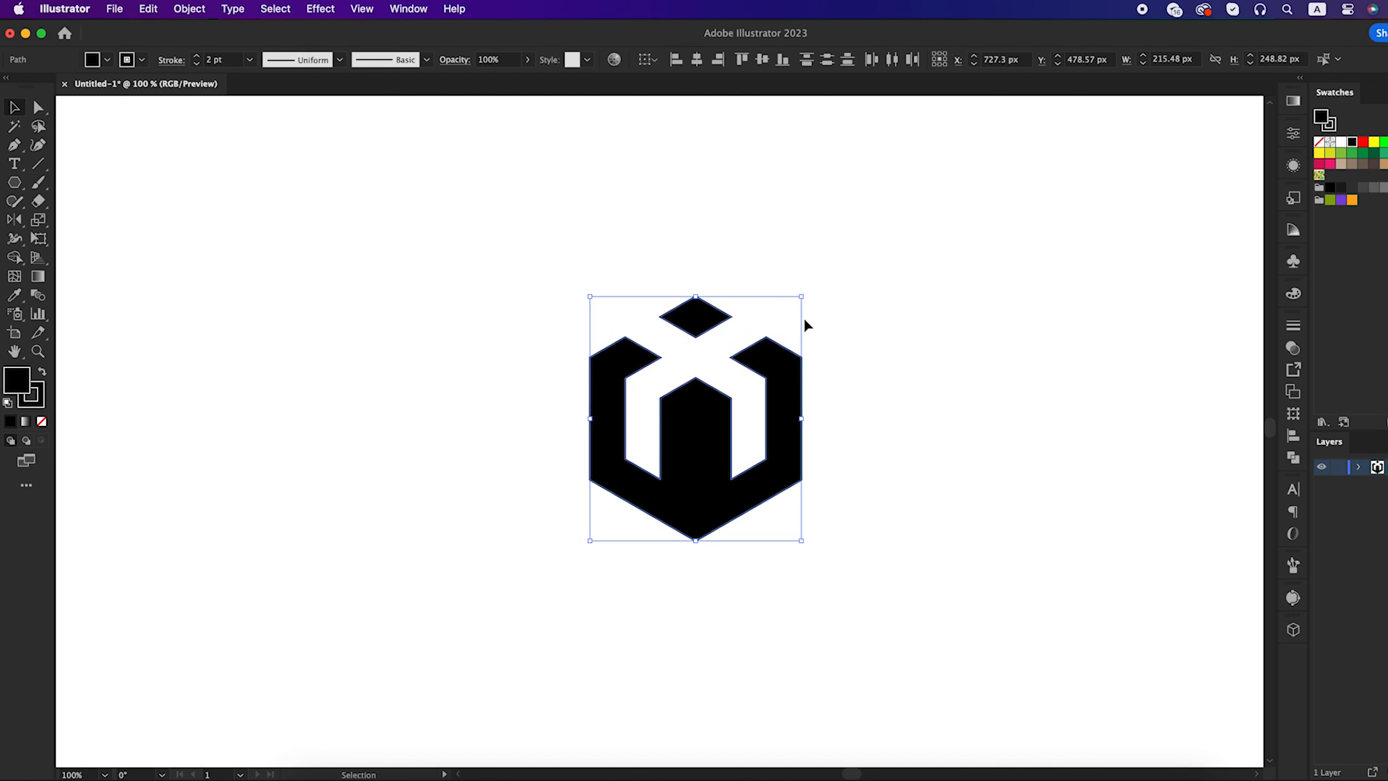
click(198, 60)
click(198, 60)
click(198, 59)
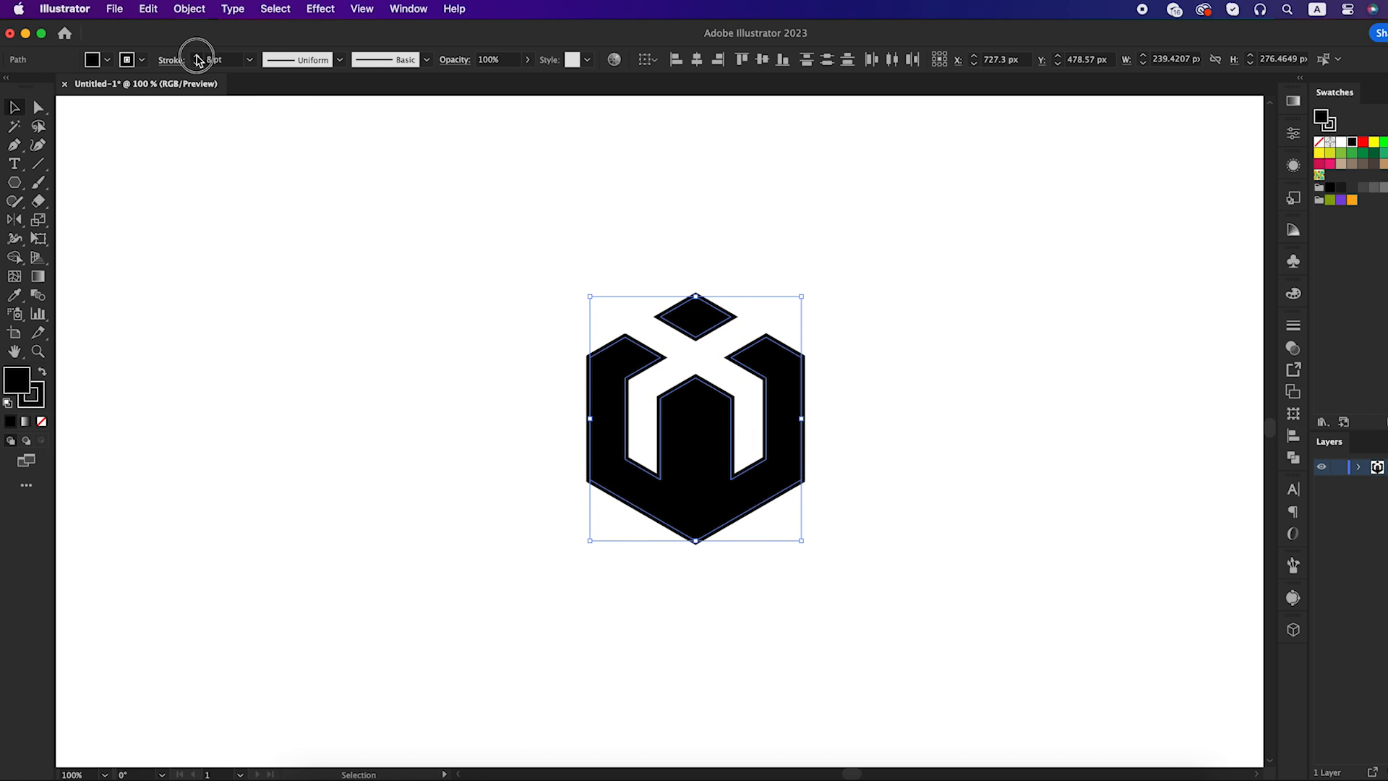
click(198, 59)
click(198, 60)
click(198, 60)
click(198, 60)
click(198, 60)
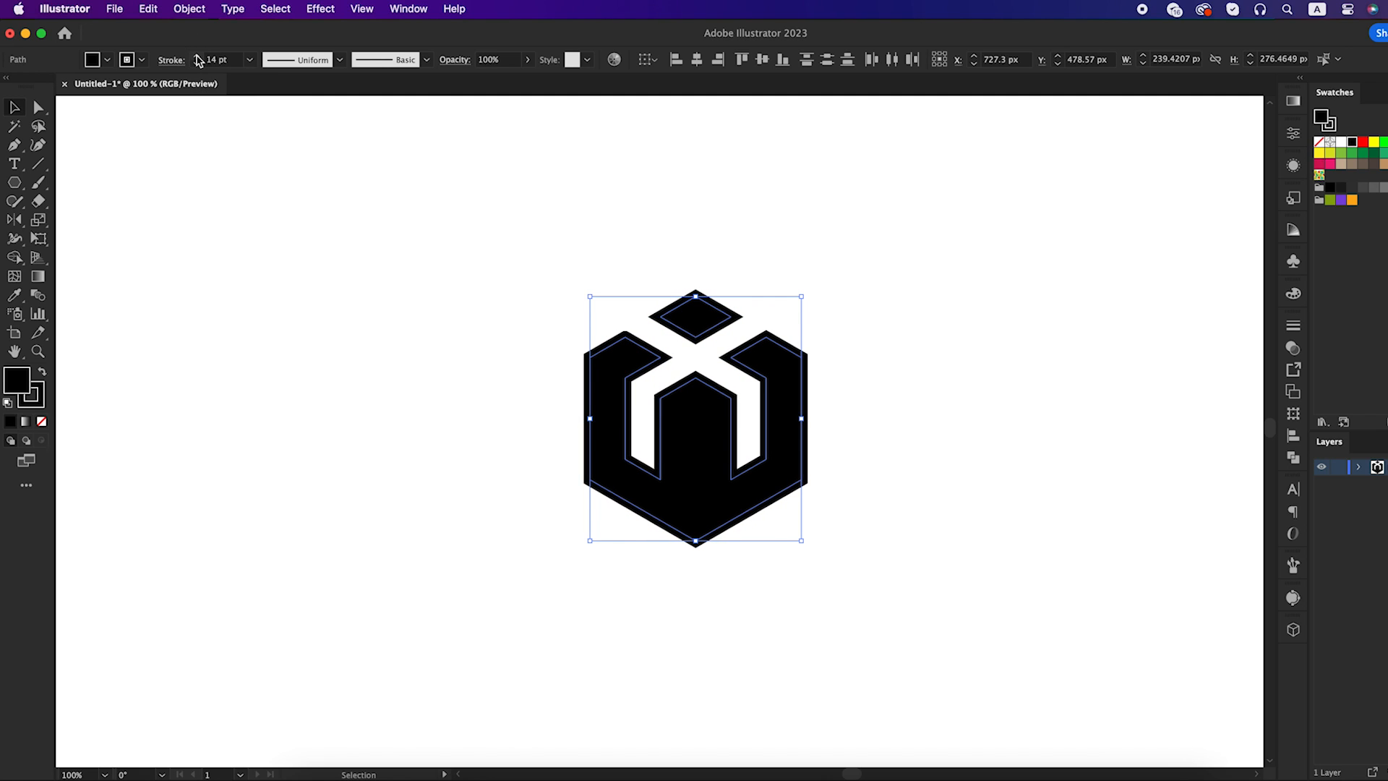
click(397, 213)
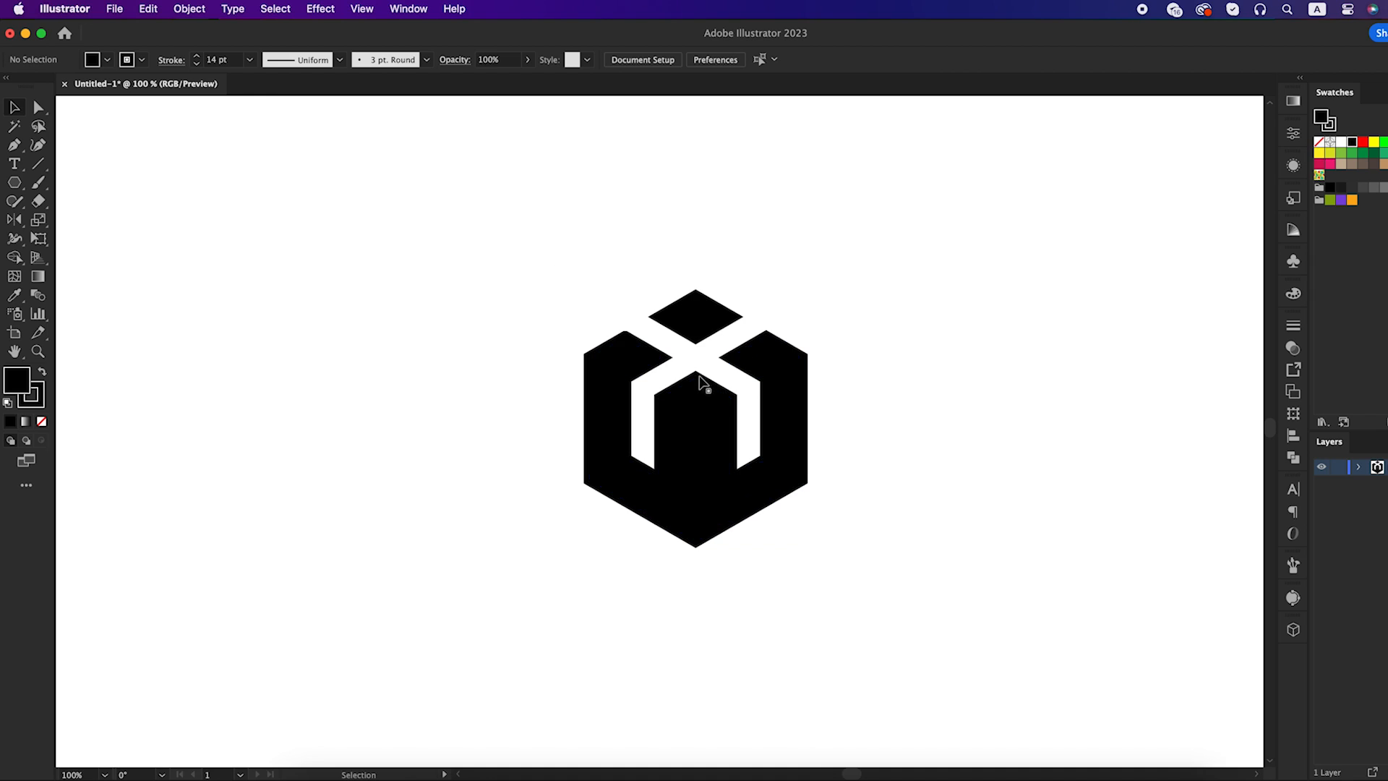
Remove the redundant anchor point at the upper tip of the W shape's left arm to sharpen that corner
scroll(628, 339, up, 2)
scroll(629, 340, up, 1)
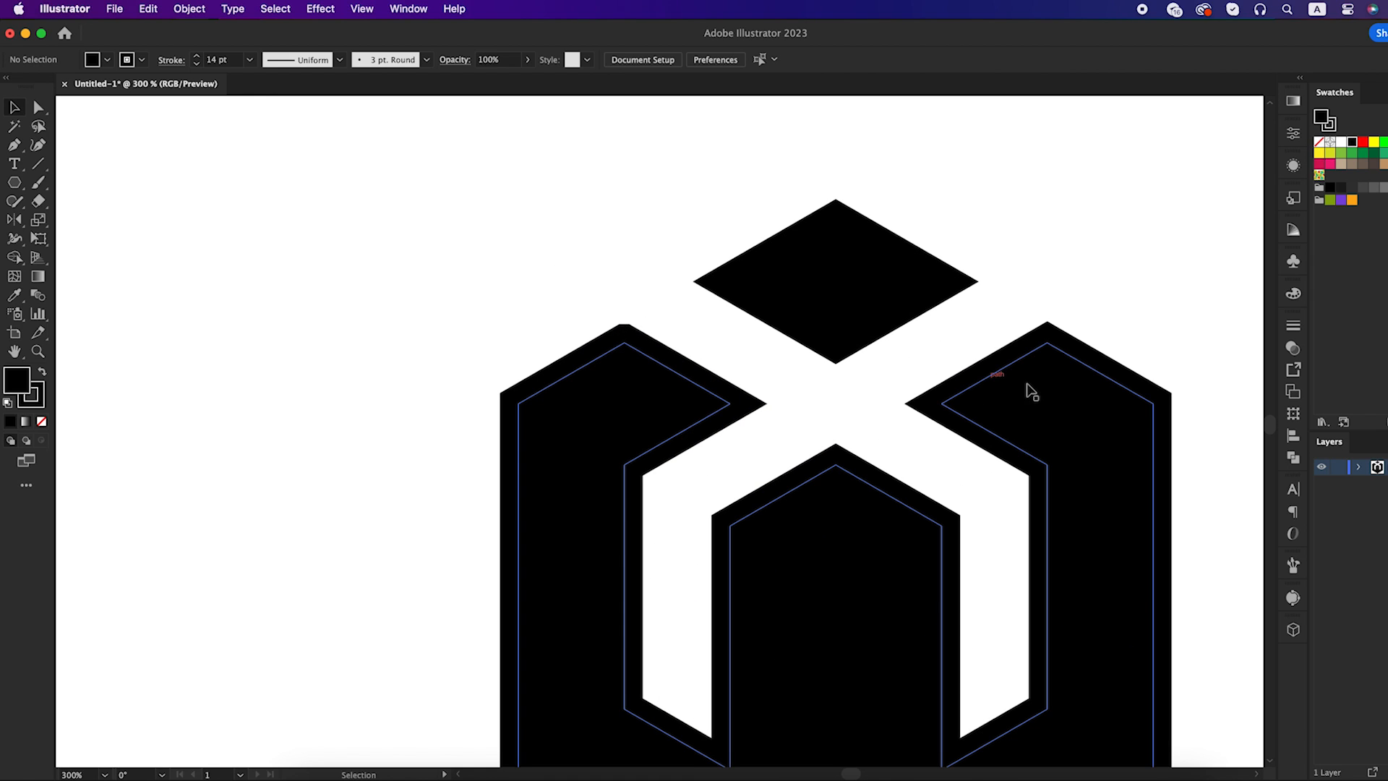
scroll(961, 463, down, 1)
click(837, 582)
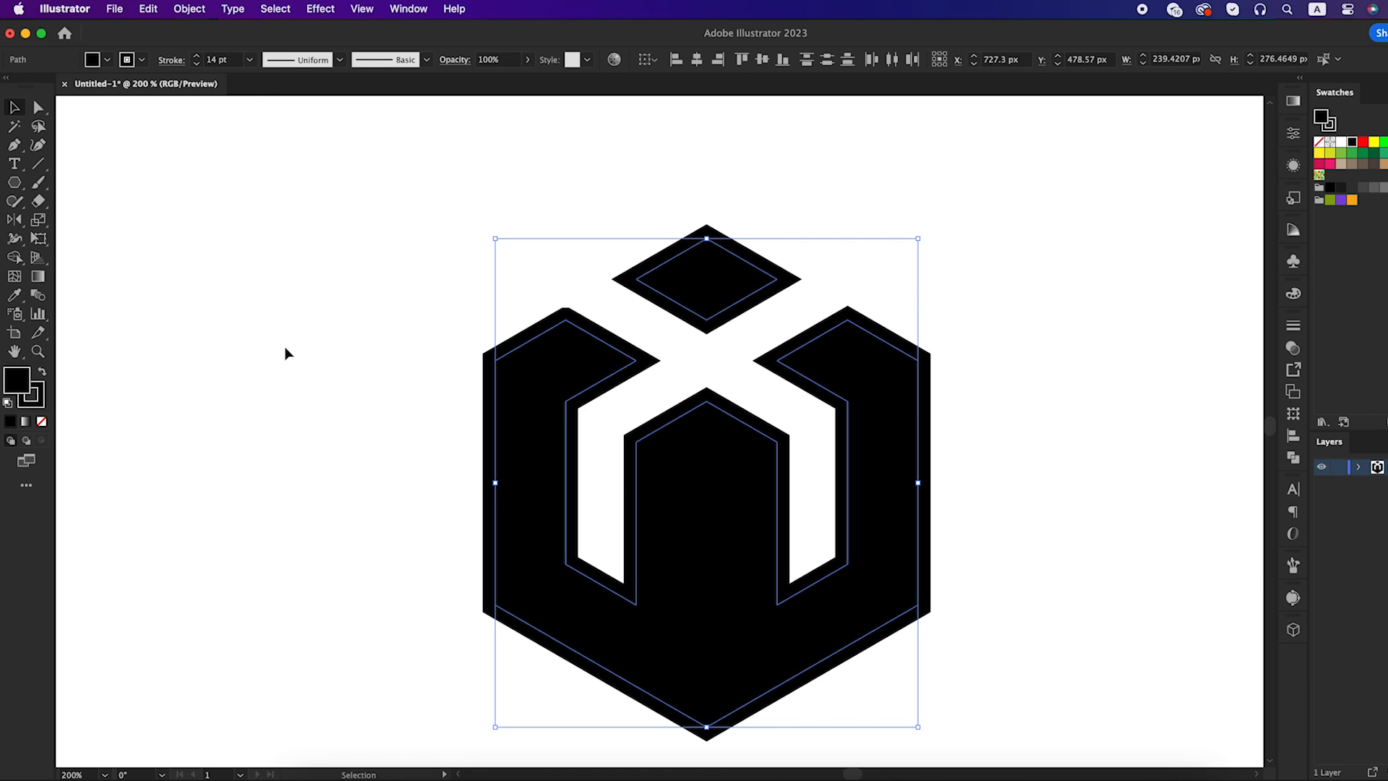
click(17, 148)
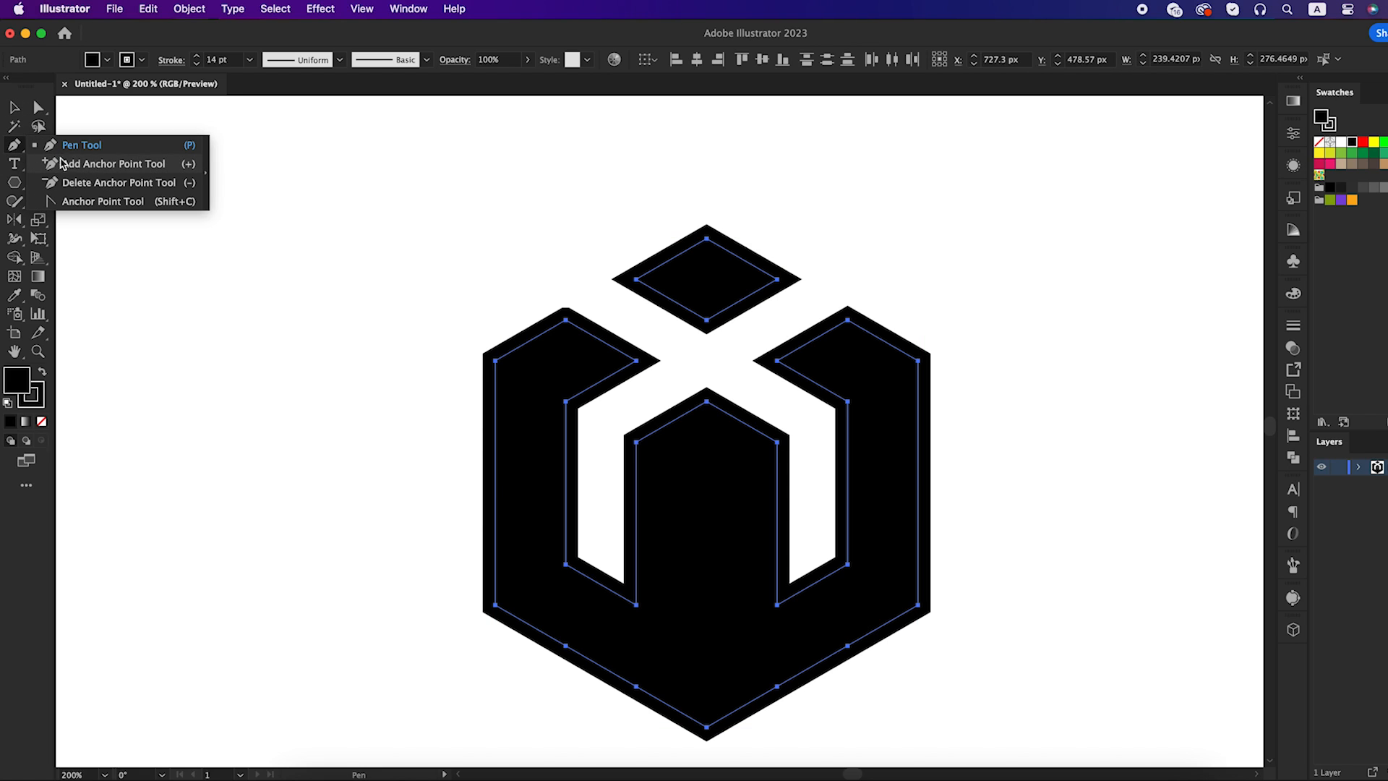
click(92, 181)
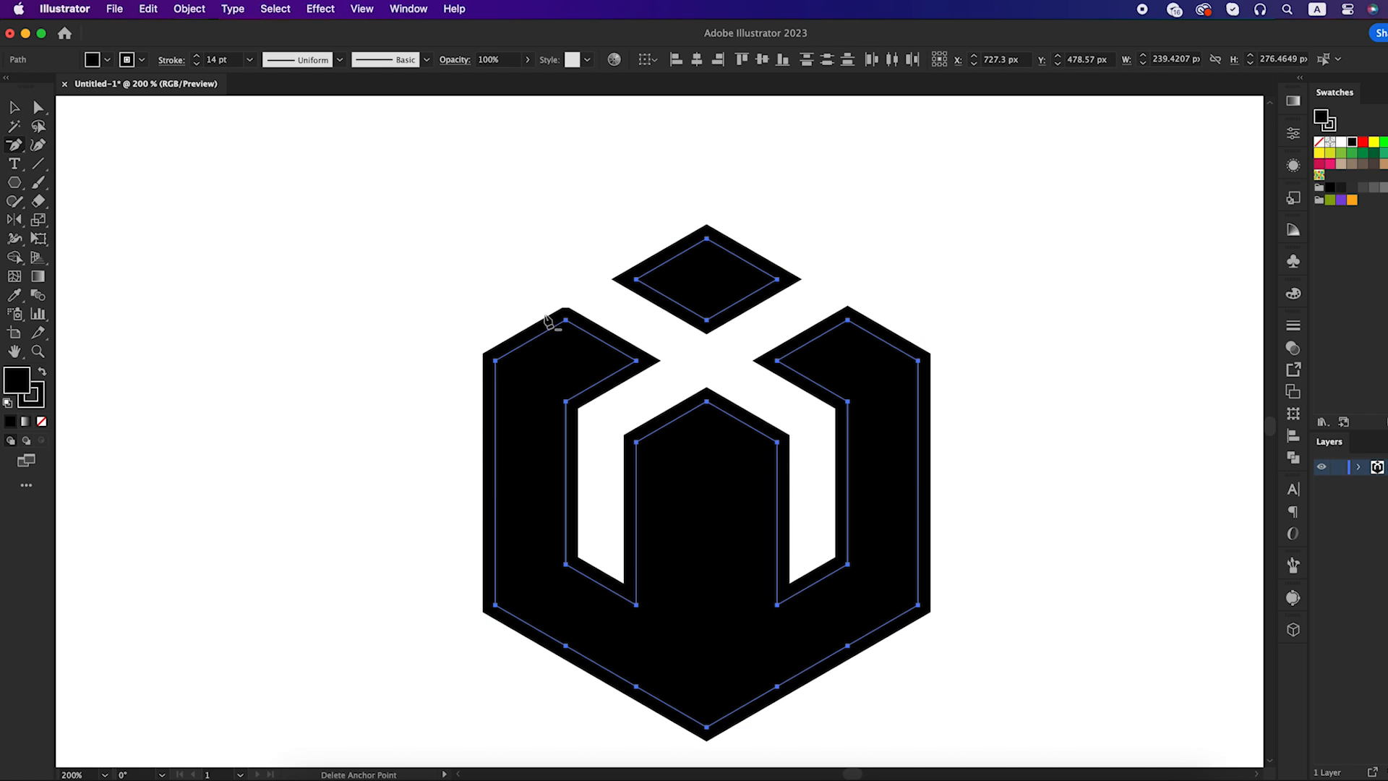
click(566, 321)
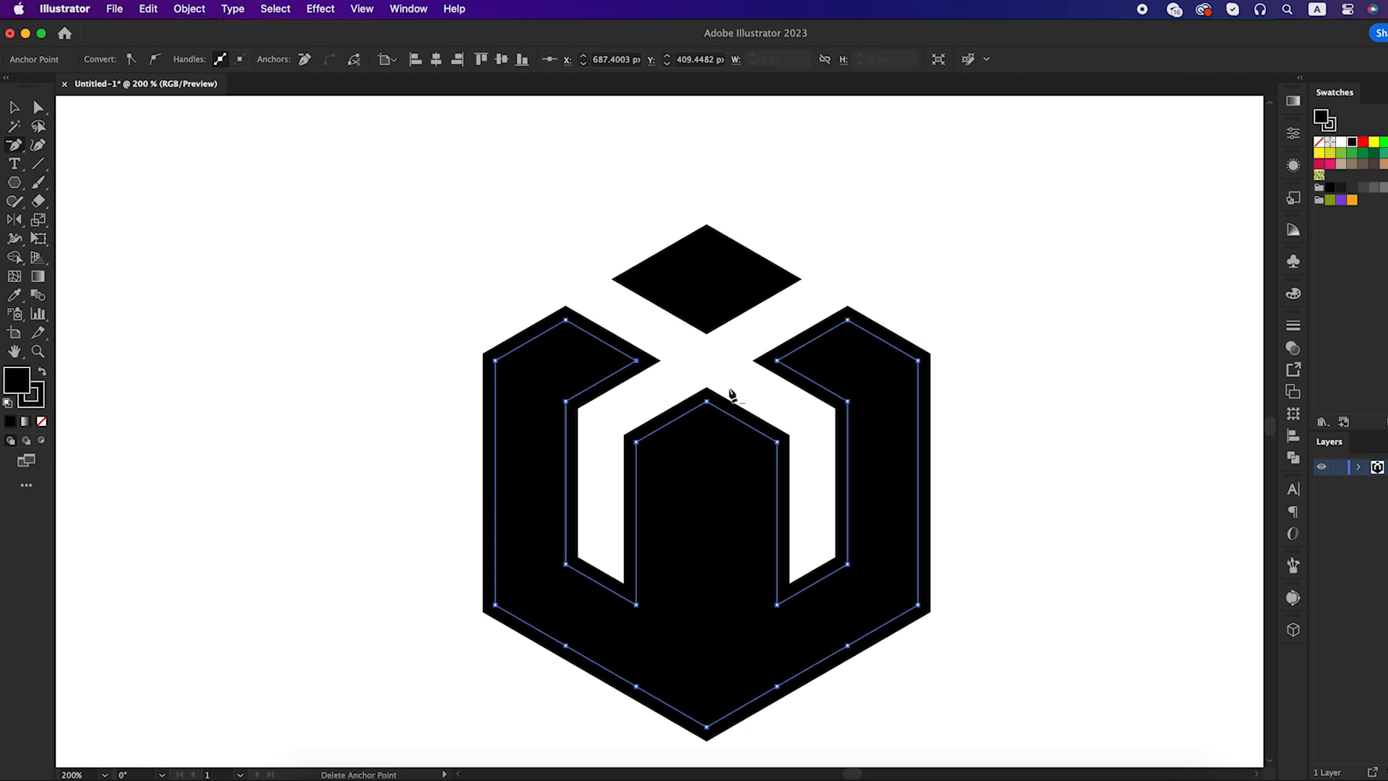
key(v)
click(1065, 444)
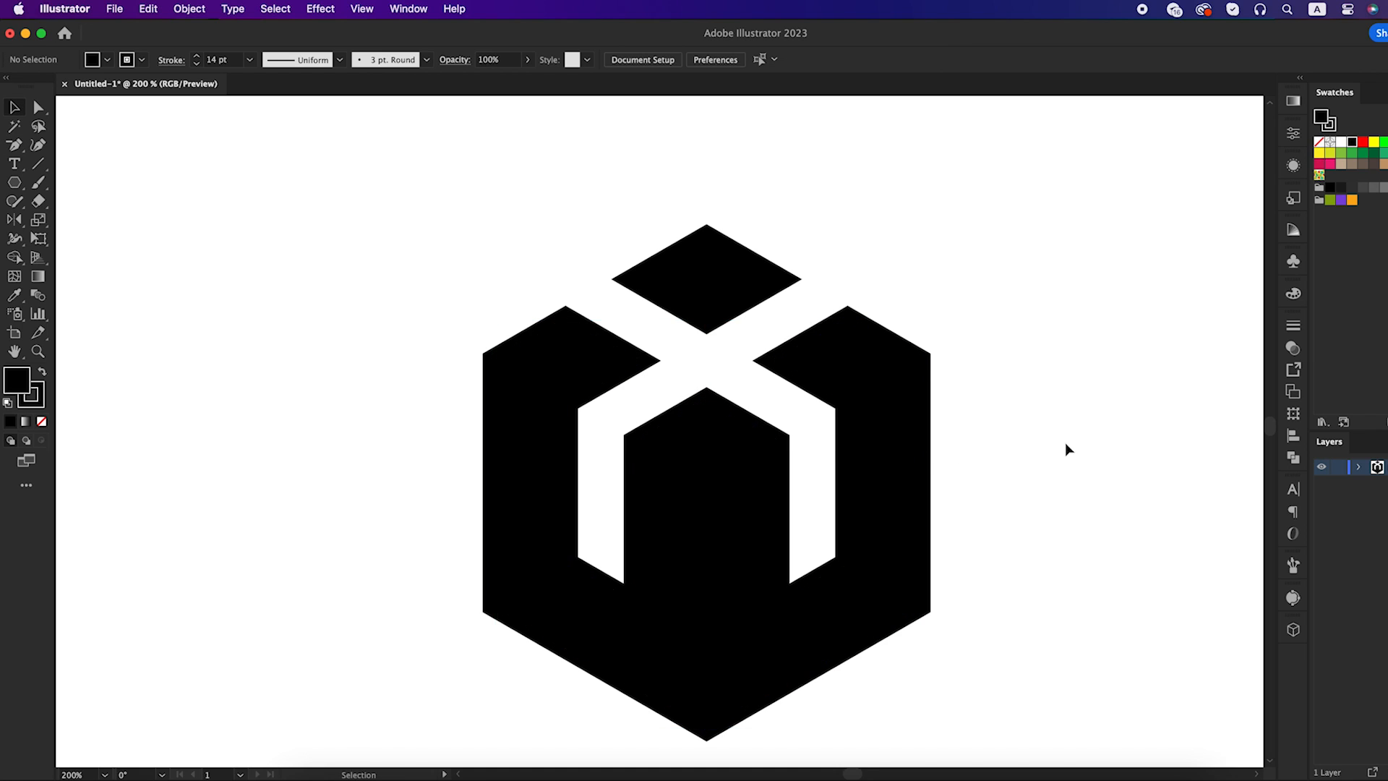
Expand the fill and stroke of the whole mark and place a duplicate of it beside the original
scroll(1065, 444, down, 1)
drag(597, 268, 881, 639)
click(190, 8)
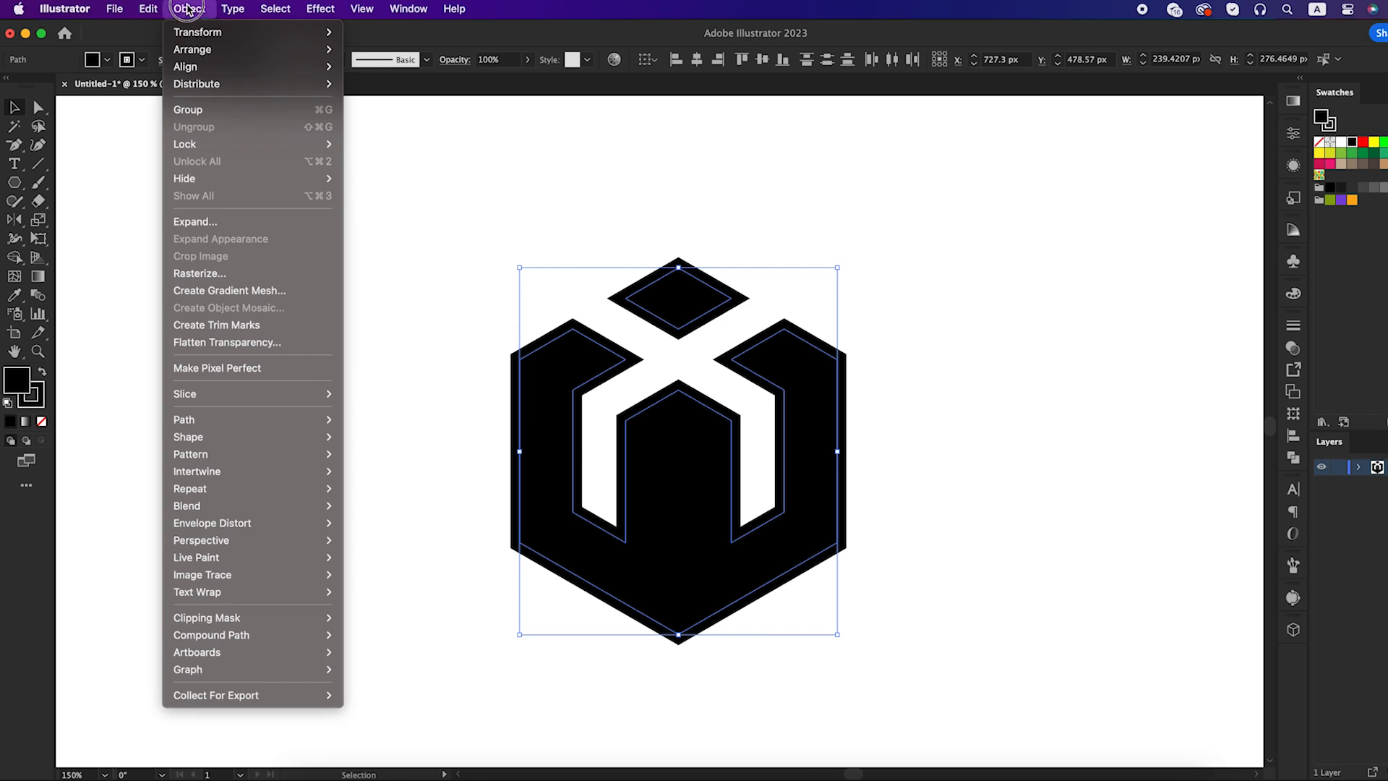
click(241, 230)
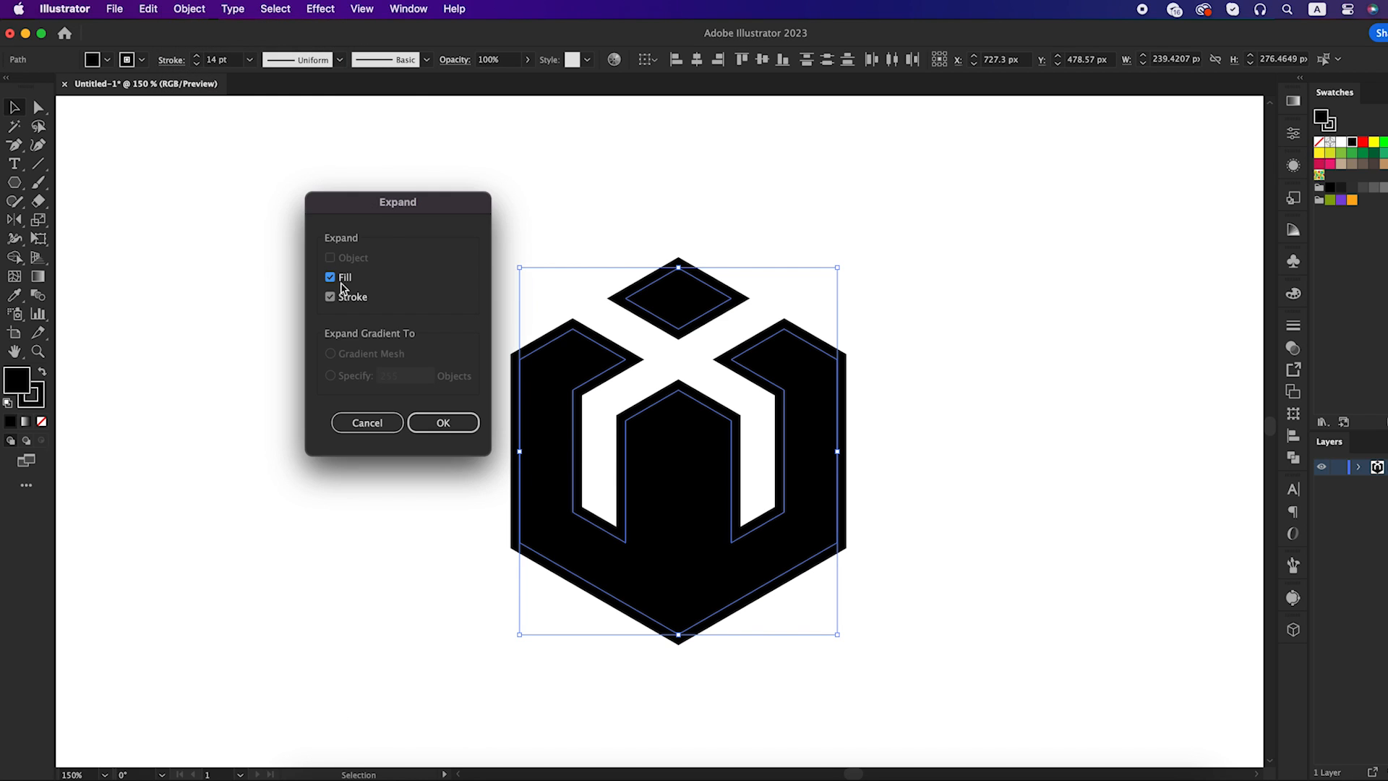
drag(391, 212, 354, 255)
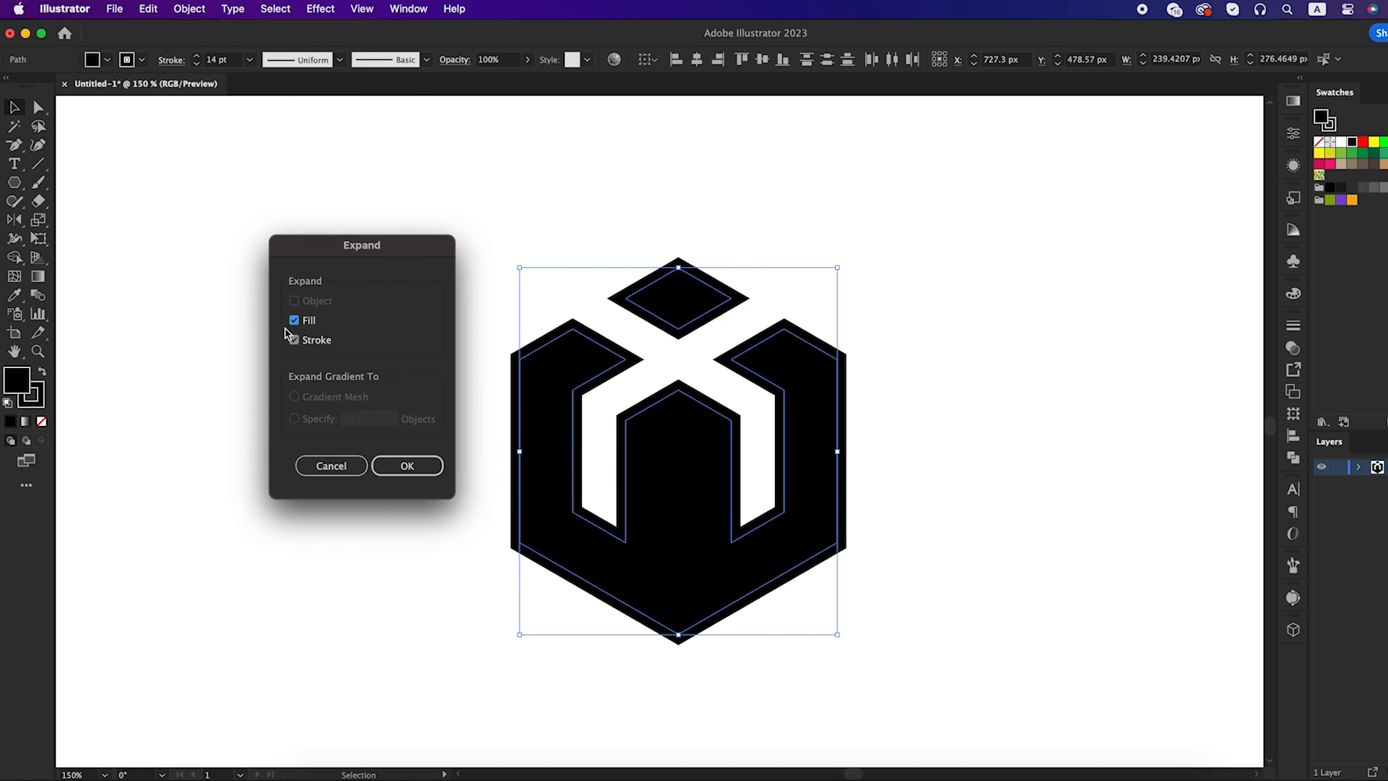
click(407, 467)
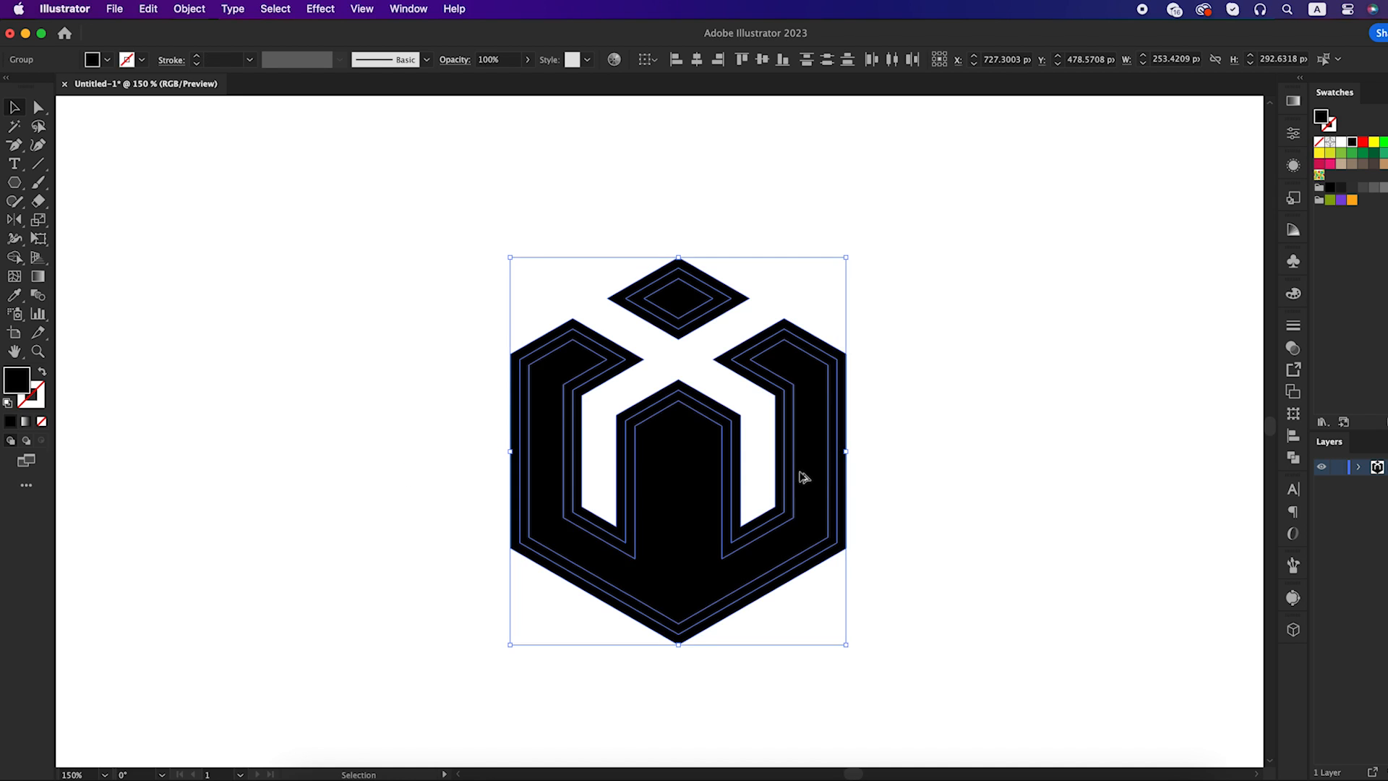
drag(800, 474, 1176, 500)
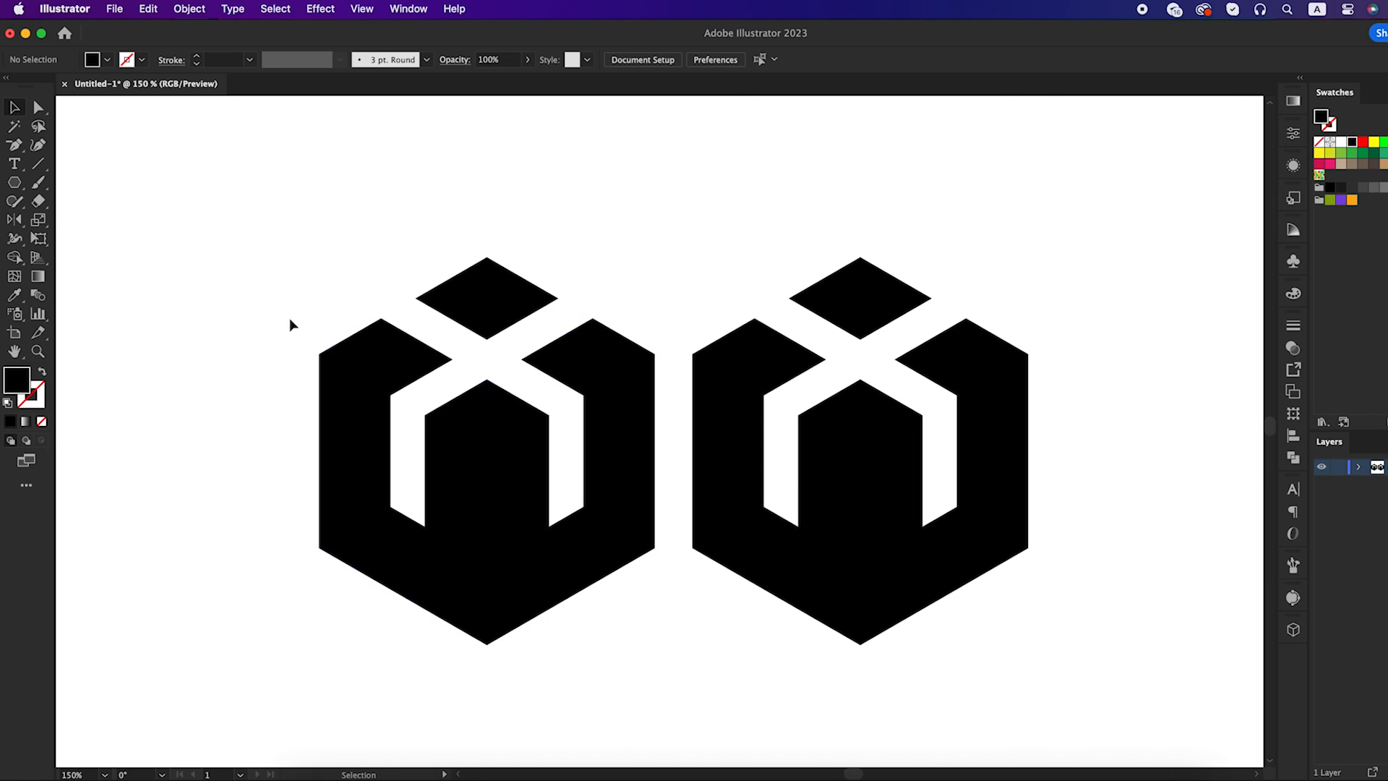
Remove the middle band from the outline and the diamond of the first W mark with Shape Builder, leaving an inline contour
drag(249, 215, 646, 628)
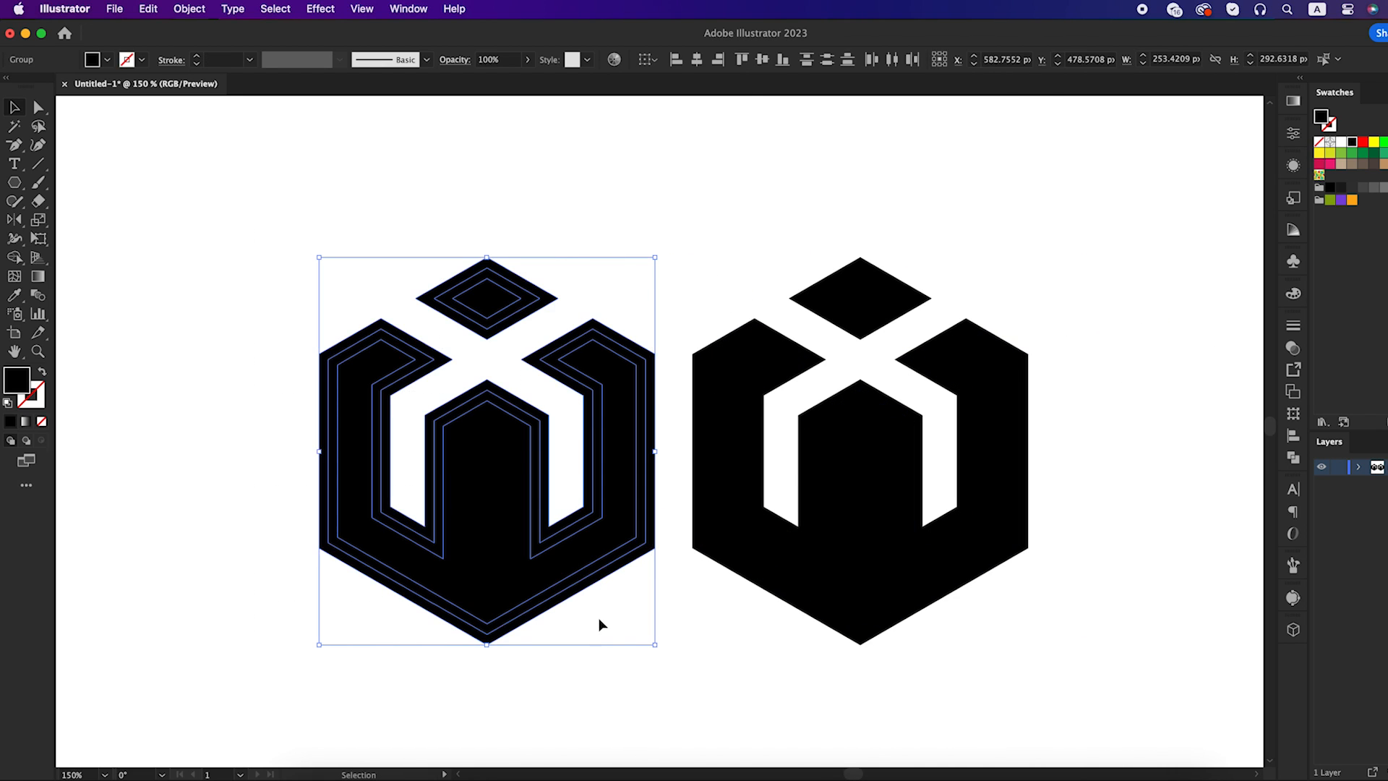
drag(14, 257, 105, 261)
click(105, 261)
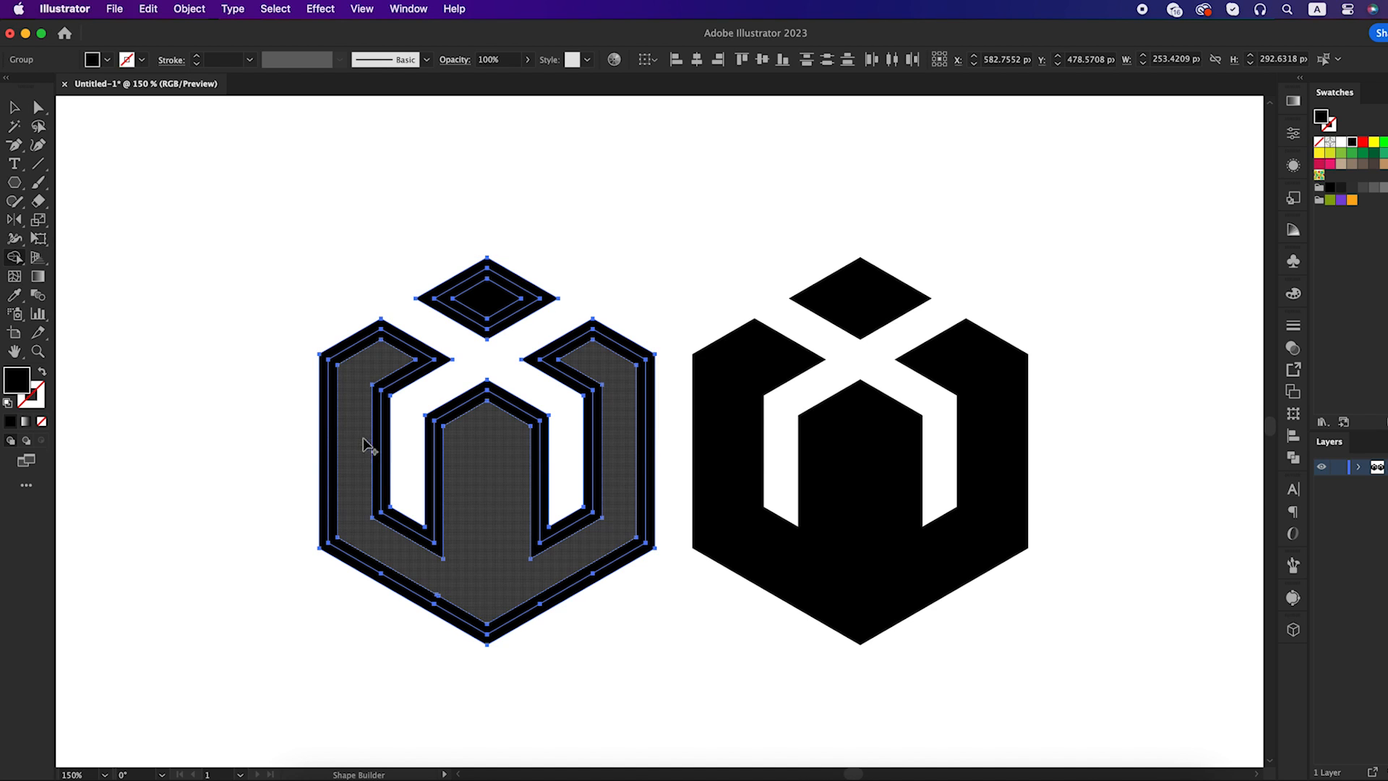
click(341, 428)
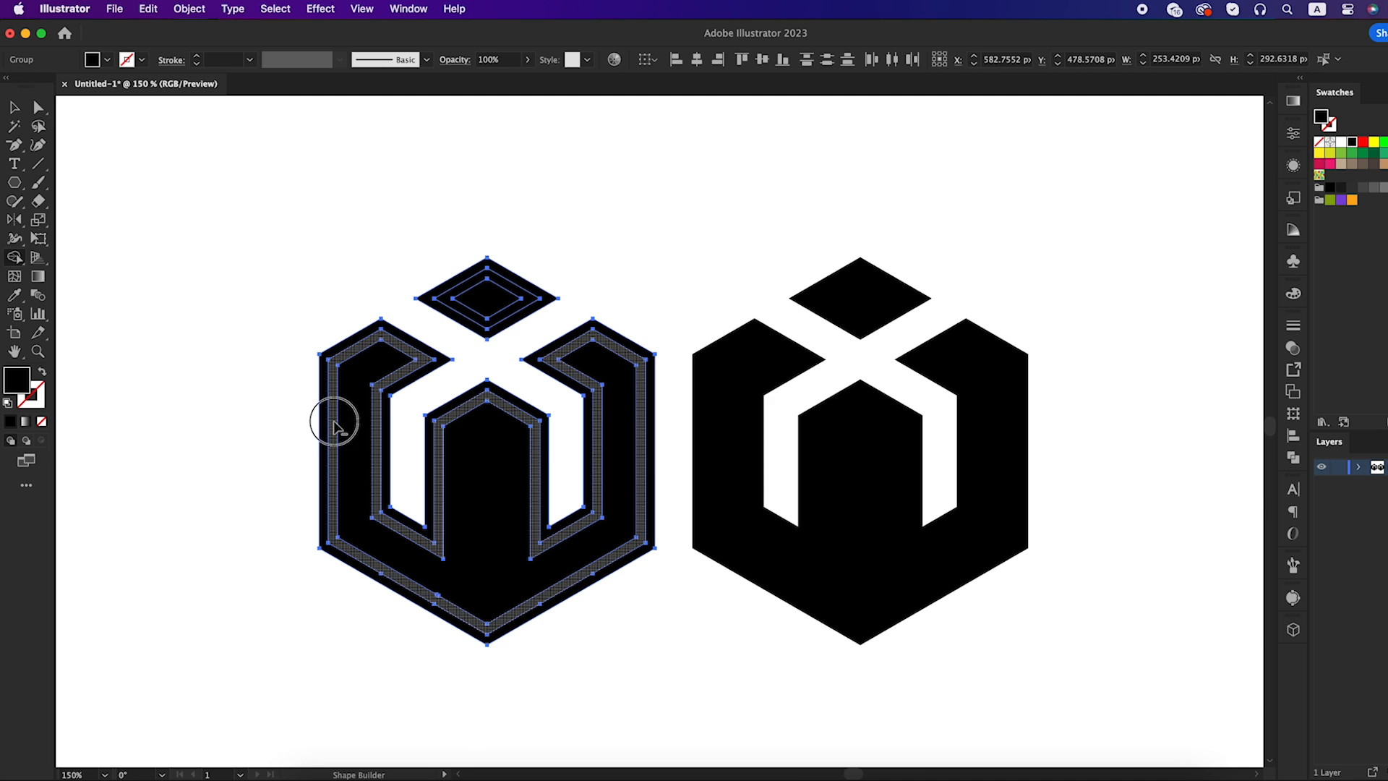
alt+click(334, 423)
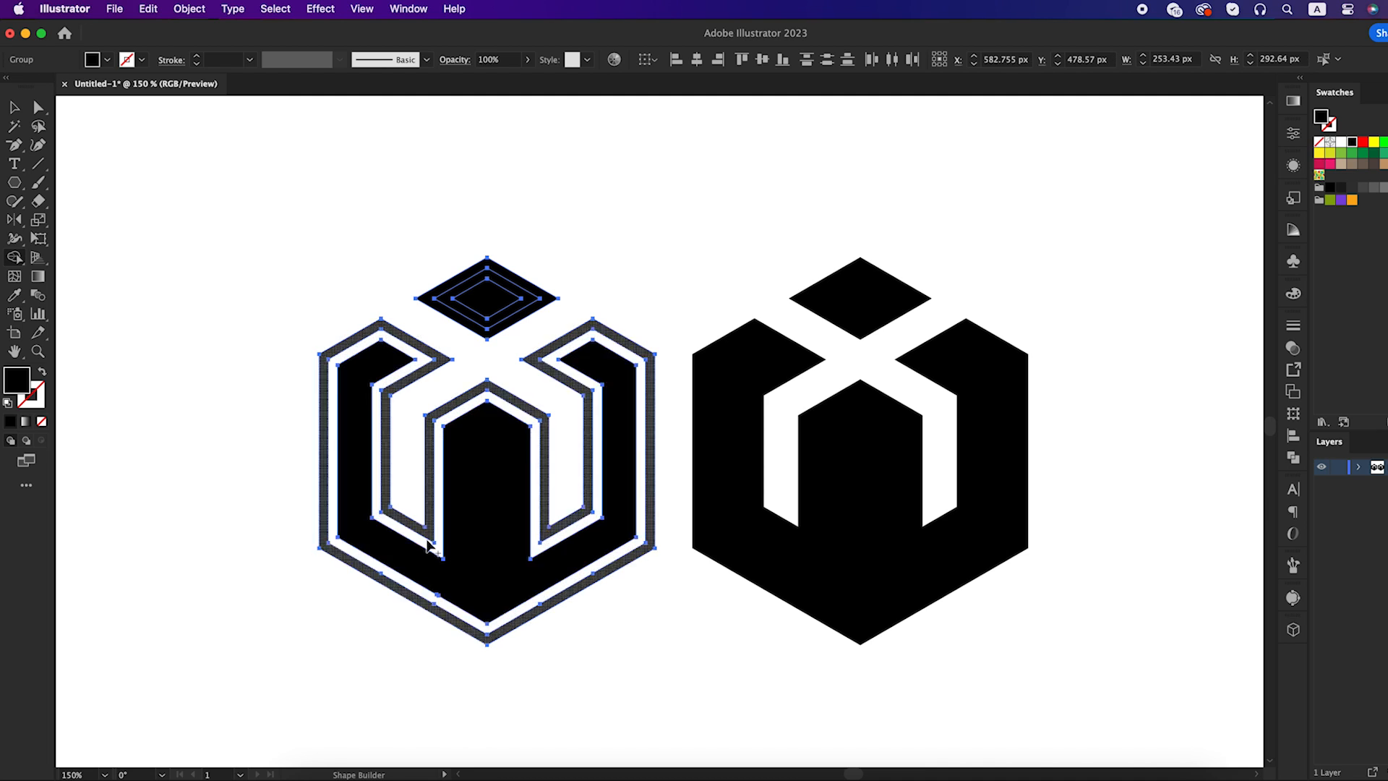
alt+click(461, 312)
key(v)
click(686, 271)
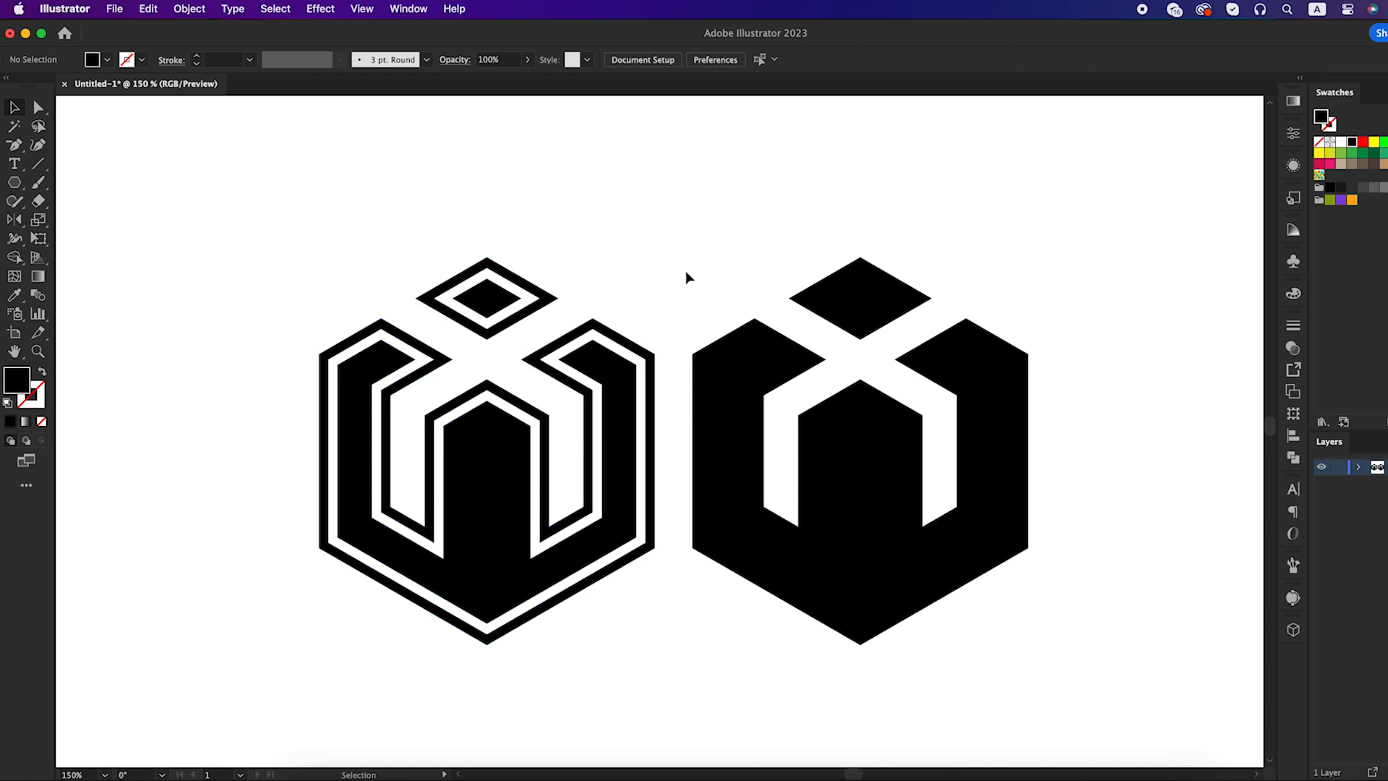
Unite all the expanded pieces of the duplicate W mark into solid shapes
key(super+minus)
drag(684, 272, 800, 495)
click(1290, 460)
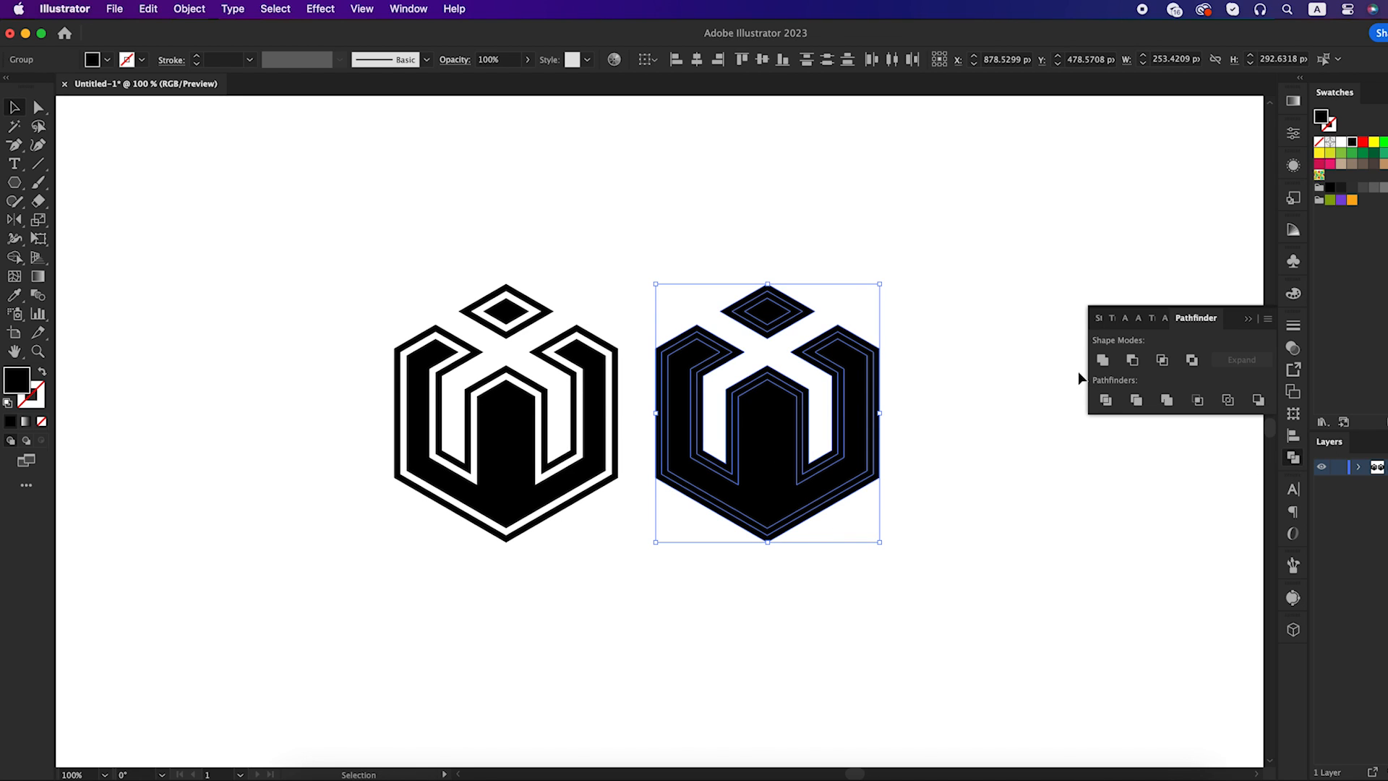
click(1100, 361)
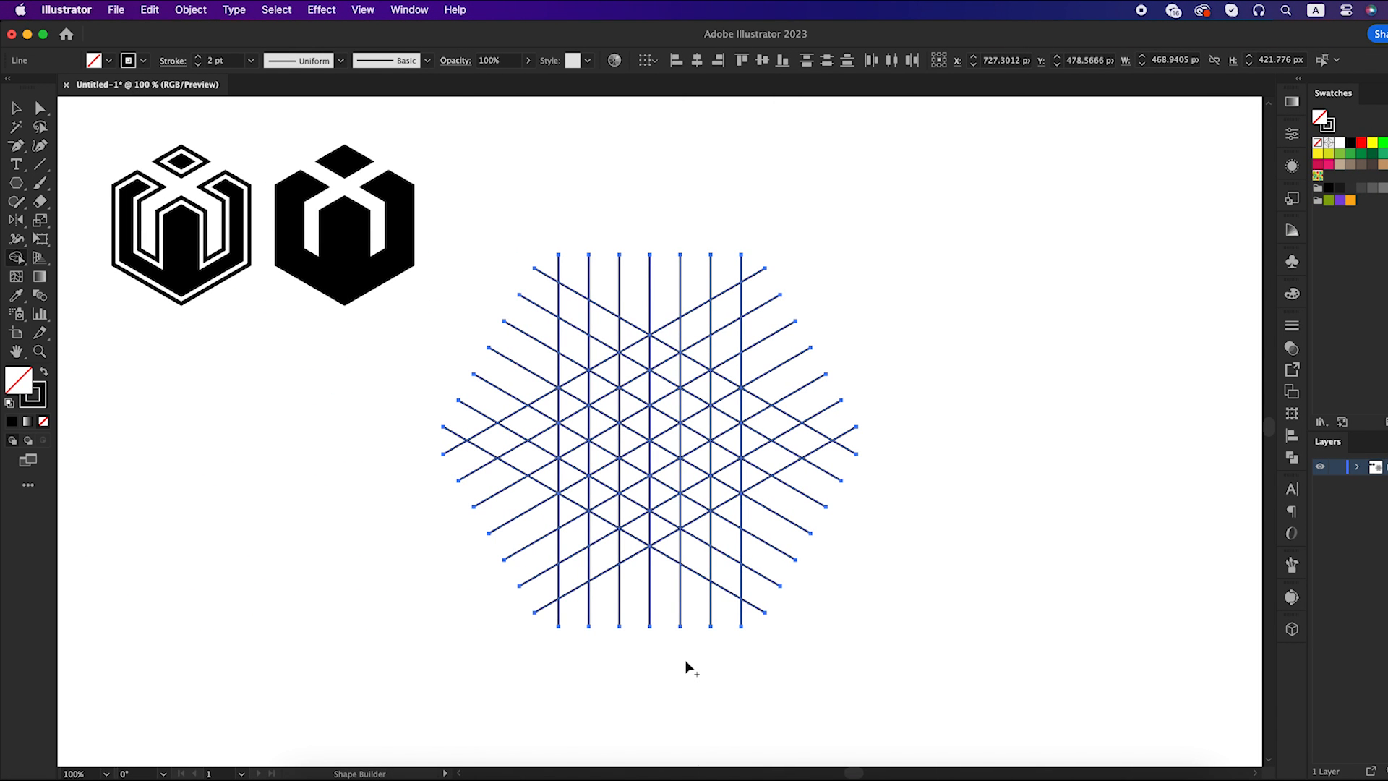
Swap to a black fill and merge the cells of the new isometric grid into a hexagonal G shape with Shape Builder
key(v)
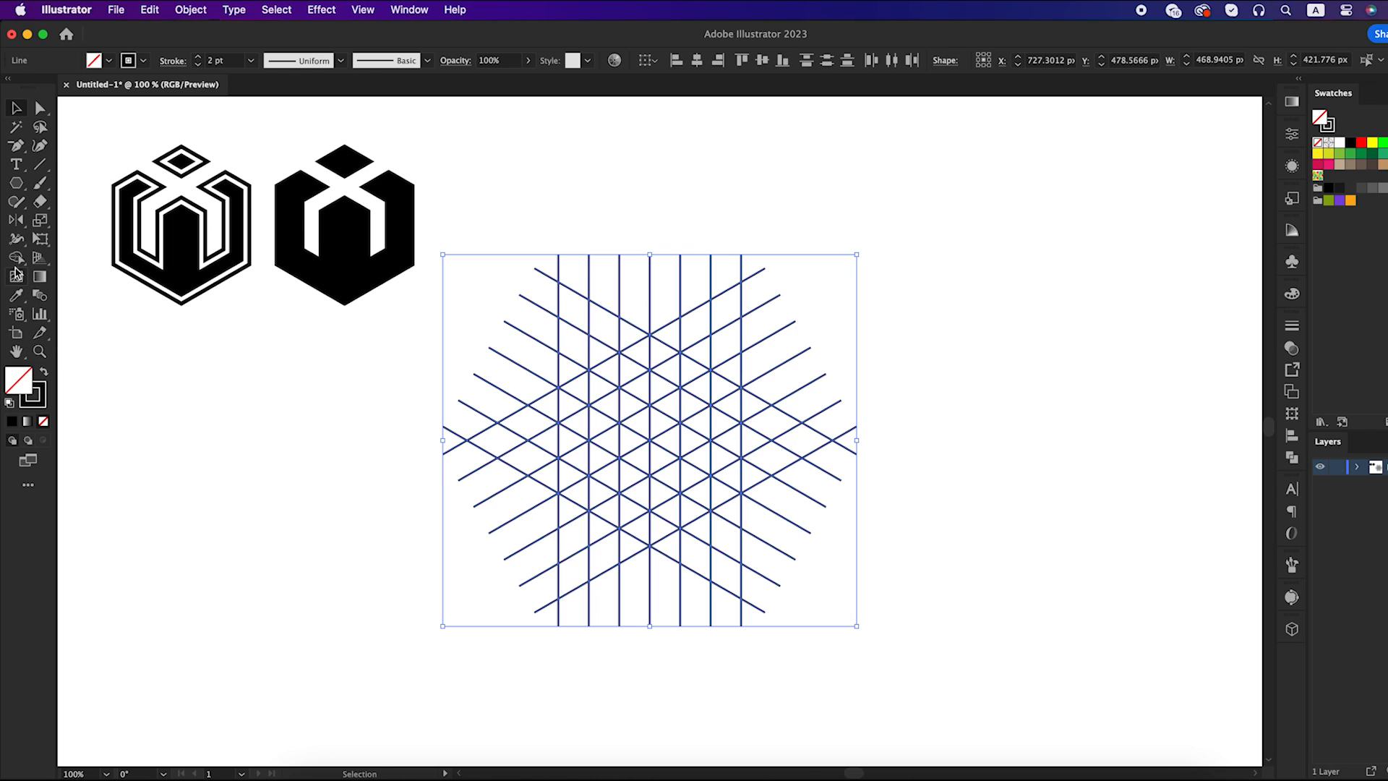
drag(16, 258, 43, 259)
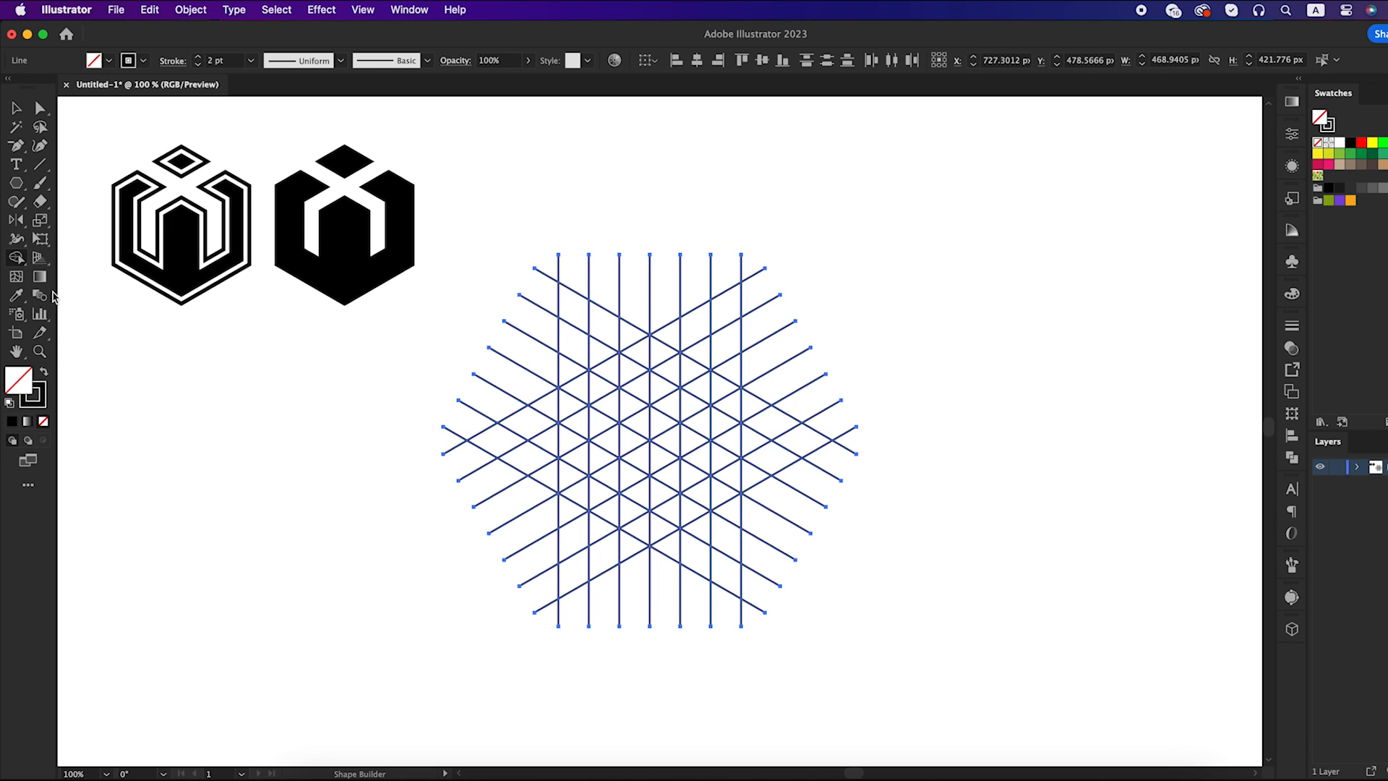
click(43, 375)
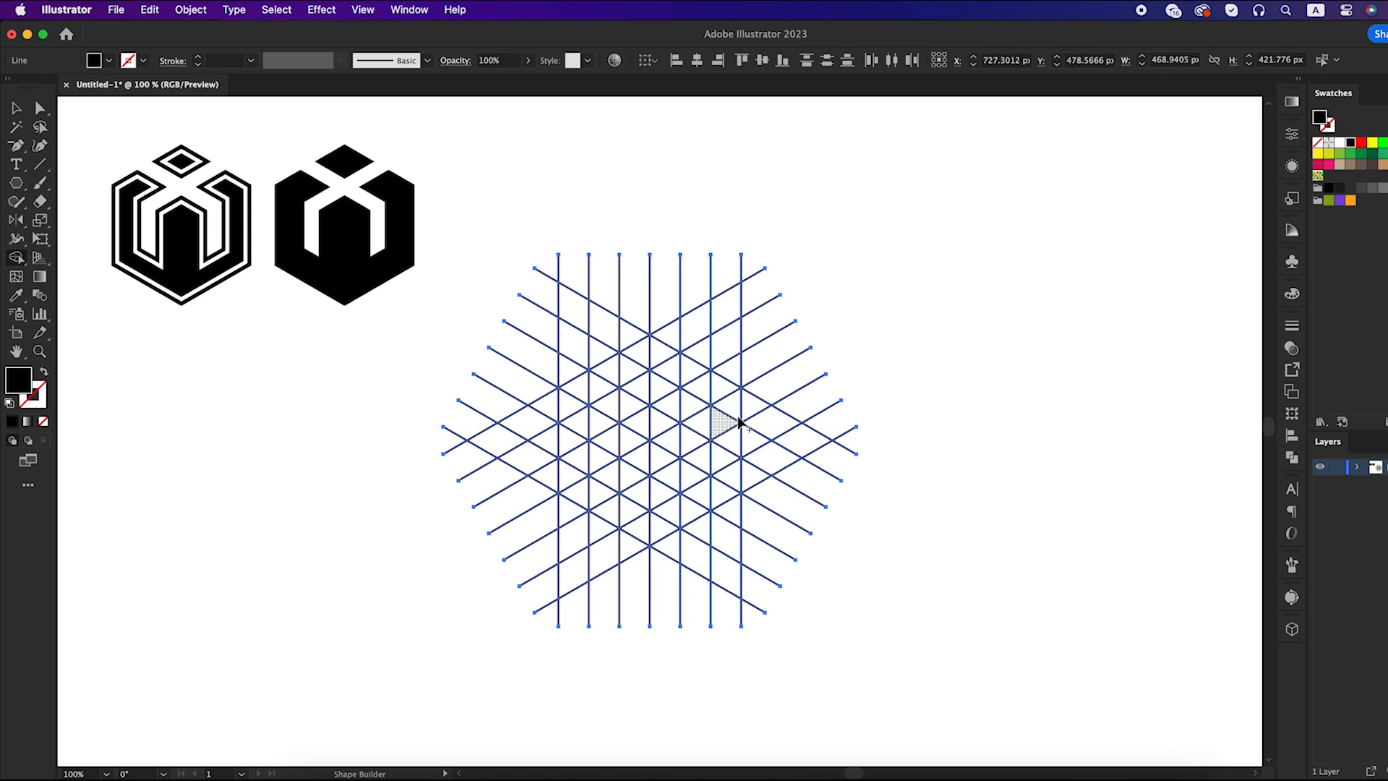
mouse_move(736, 401)
mouse_down()
mouse_move(659, 353)
mouse_move(623, 368)
mouse_move(583, 396)
mouse_move(573, 473)
mouse_move(648, 527)
mouse_move(731, 478)
mouse_move(675, 443)
mouse_move(650, 454)
mouse_move(654, 413)
mouse_move(658, 436)
mouse_up()
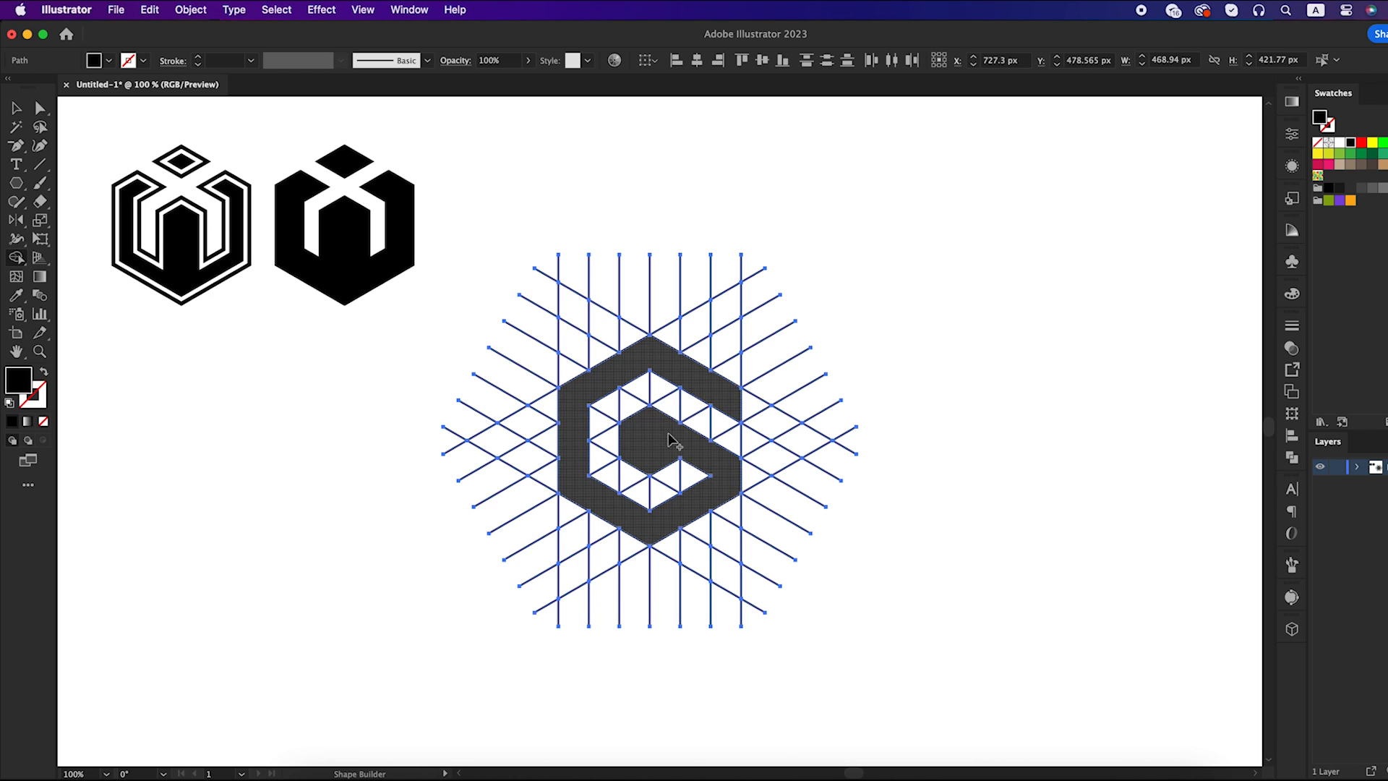
key(v)
click(866, 572)
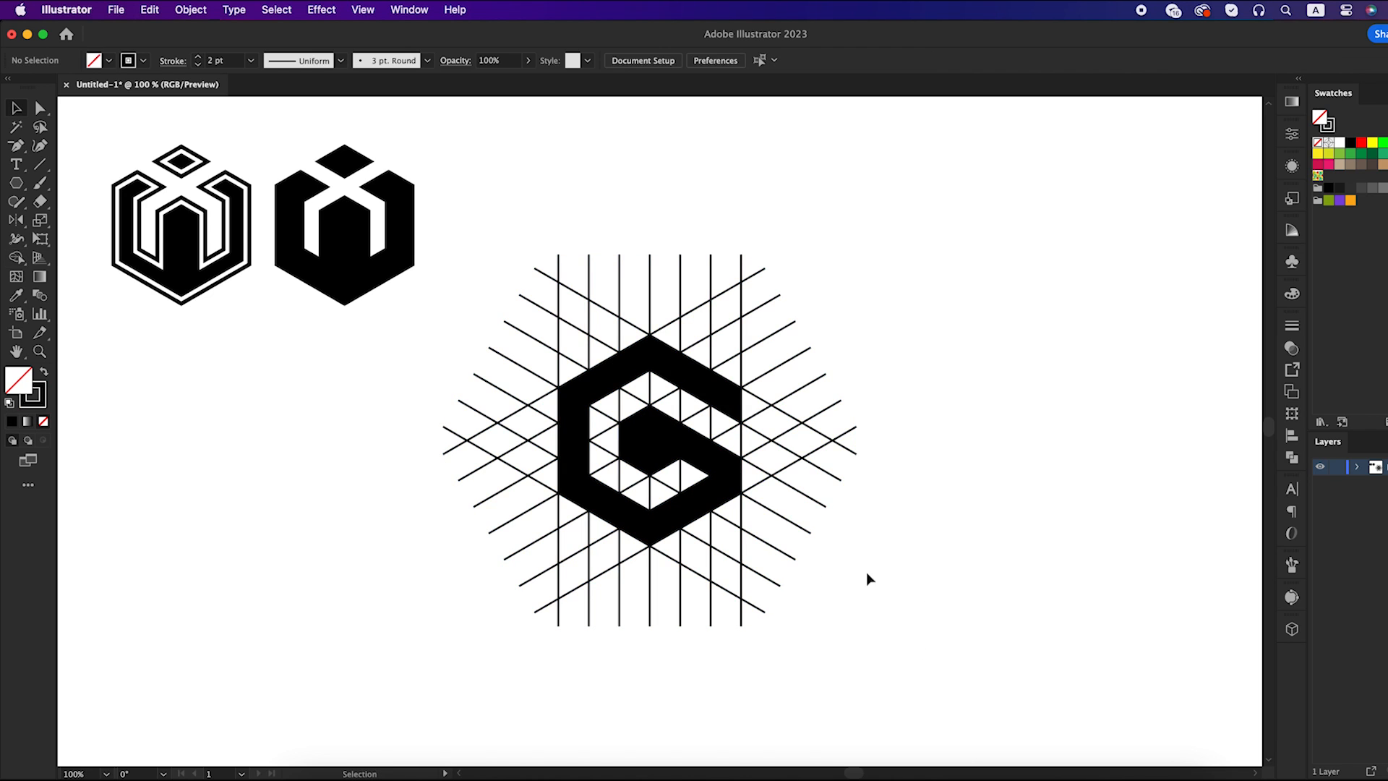
Cut the merged G shape out of the isometric grid
click(650, 437)
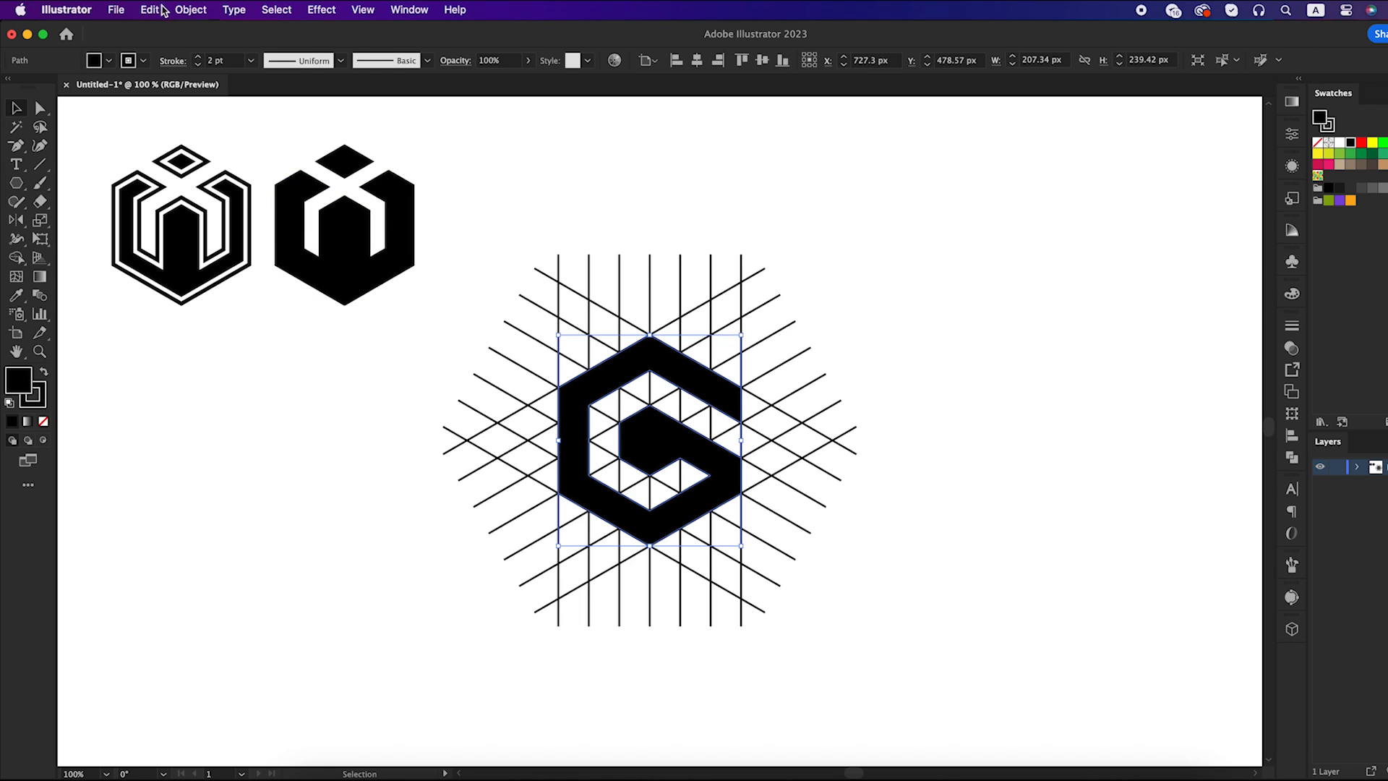
click(151, 10)
click(160, 74)
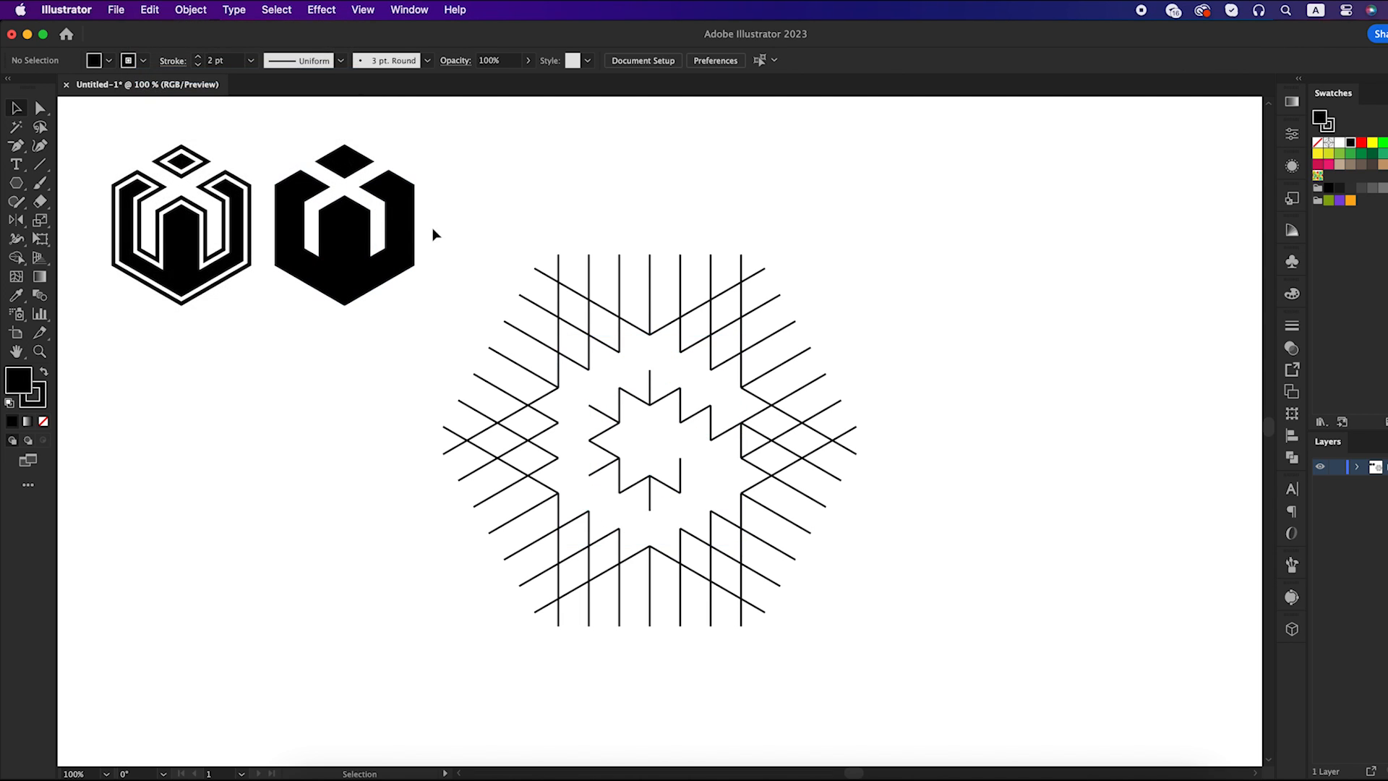
Delete all leftover grid lines and paste the cut G shape onto the empty canvas
drag(838, 619, 845, 626)
key(Delete)
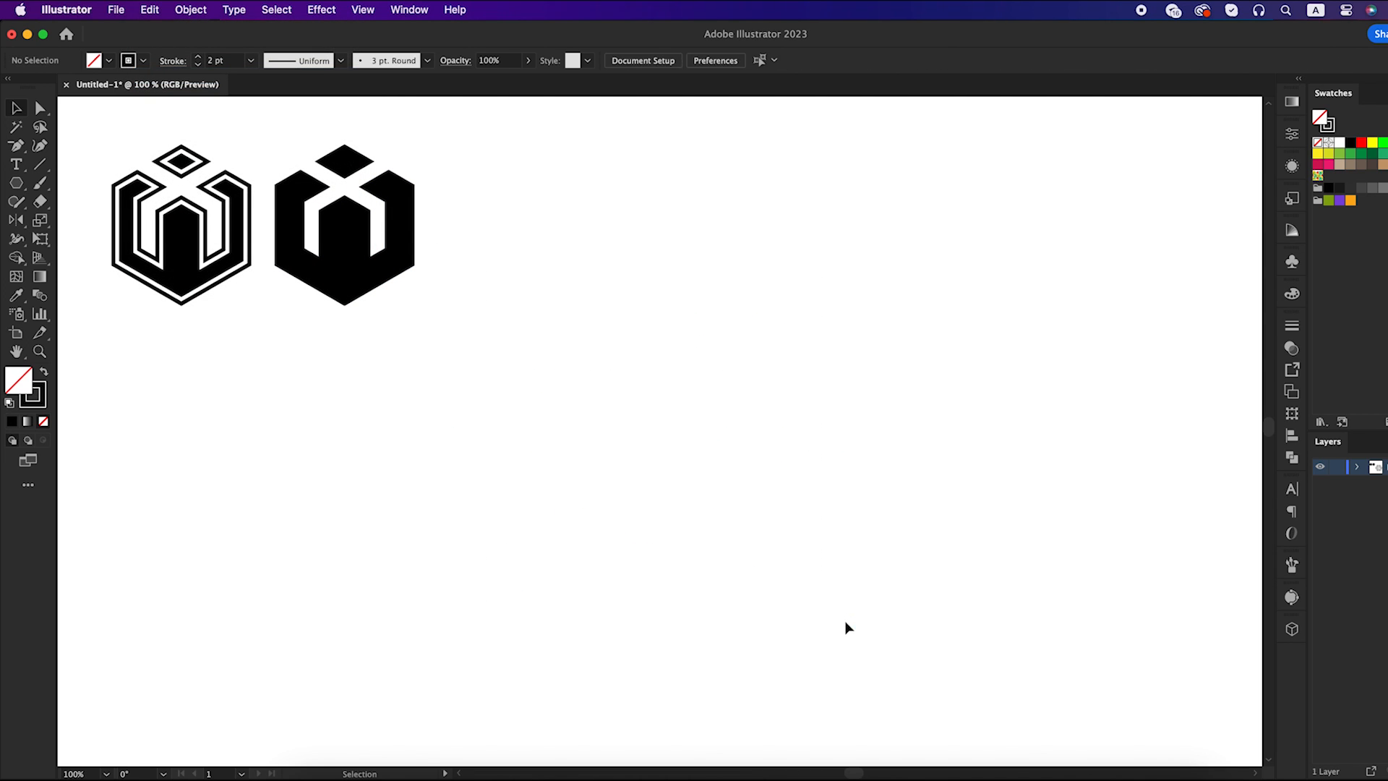
click(151, 9)
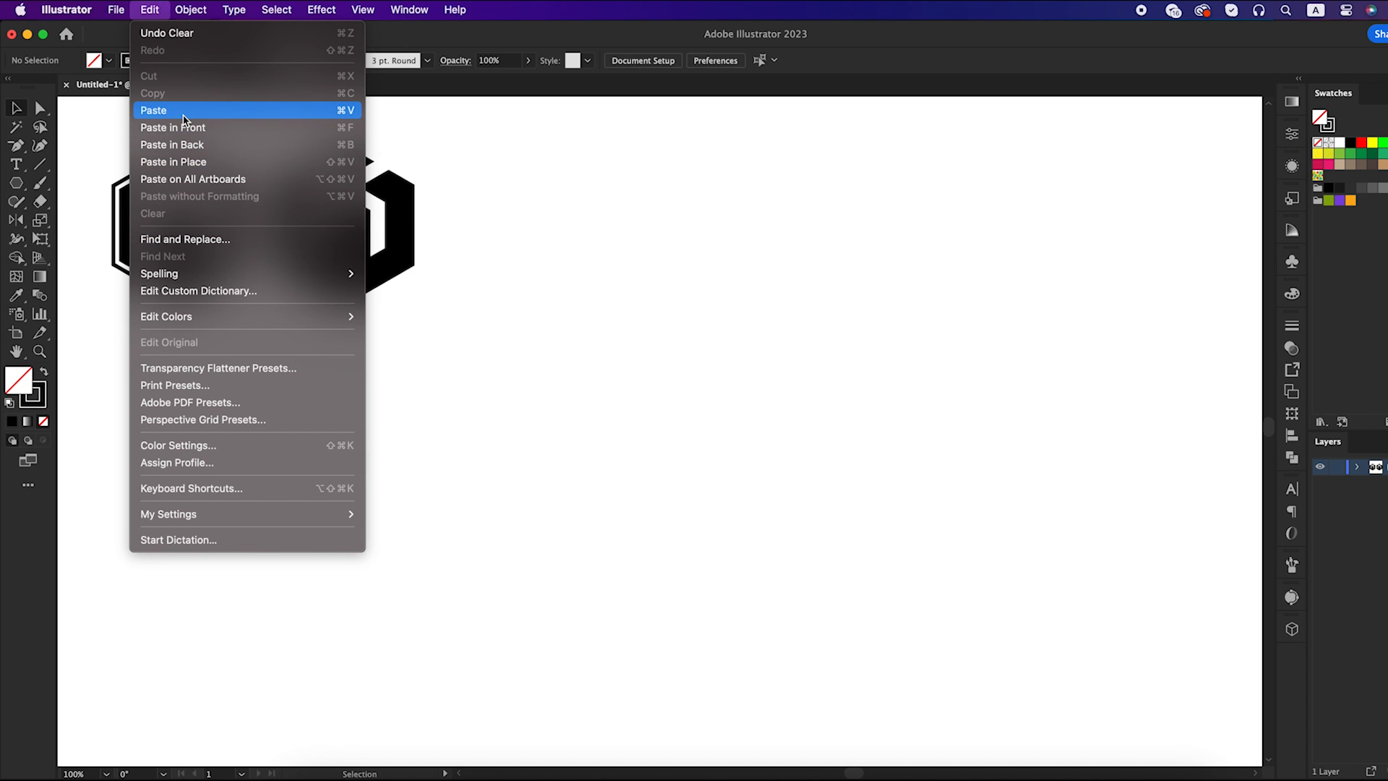
click(185, 116)
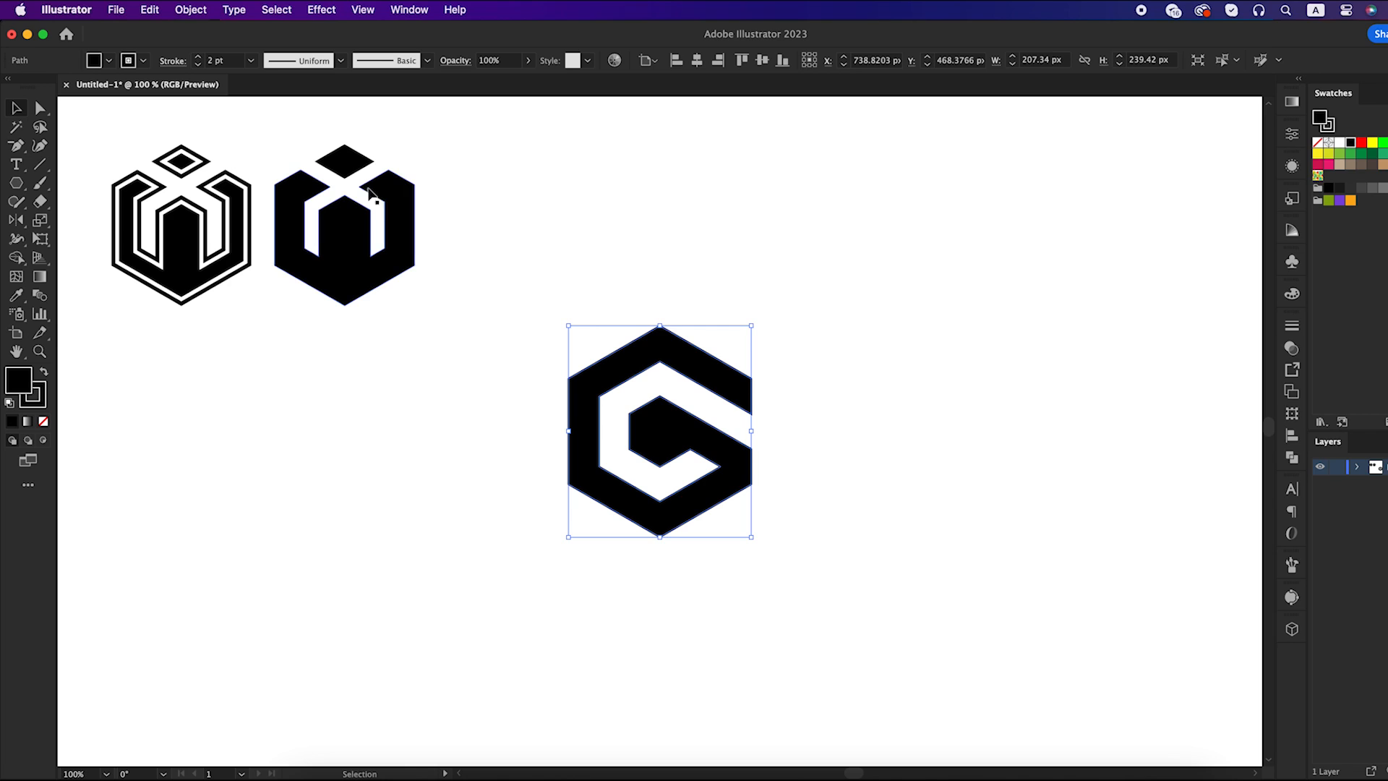
Set the stroke weight of the G shape to 13 pt
click(209, 64)
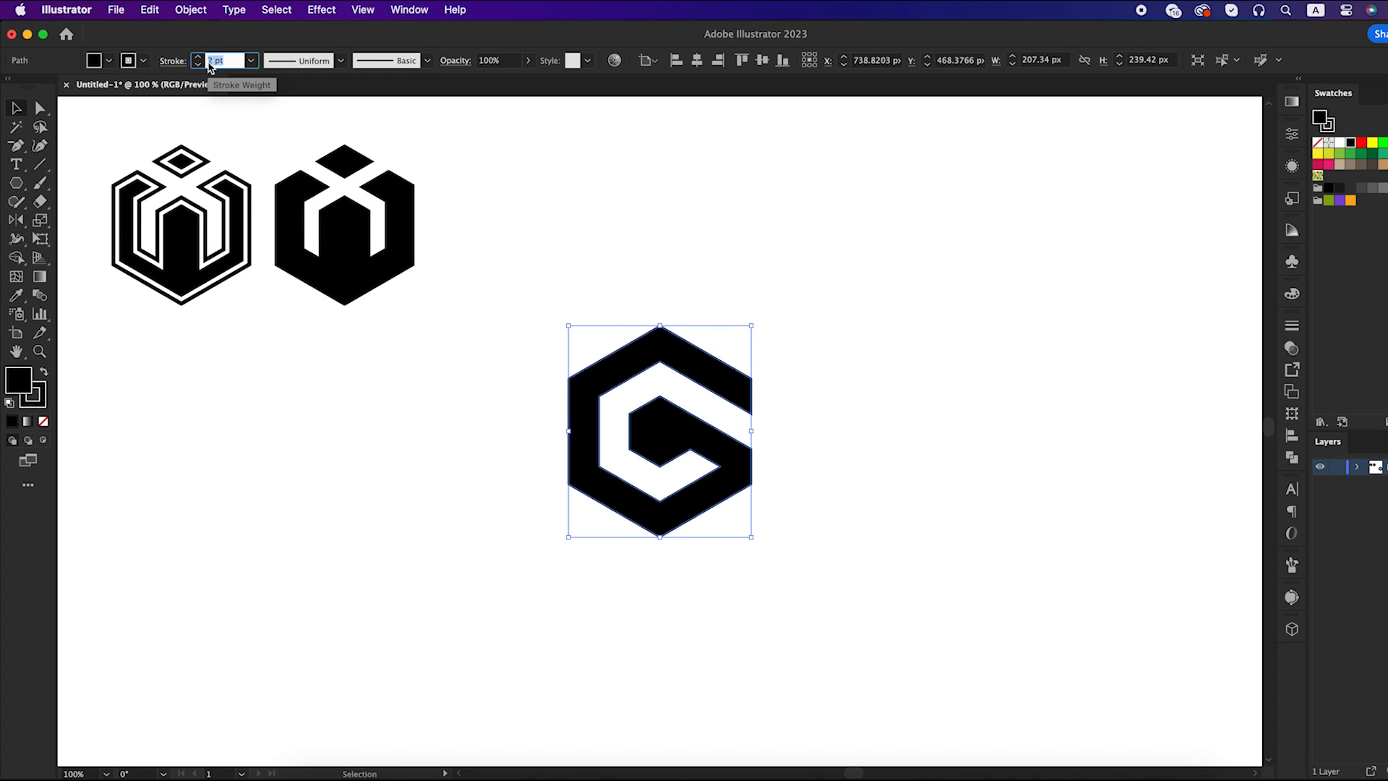
key(Return)
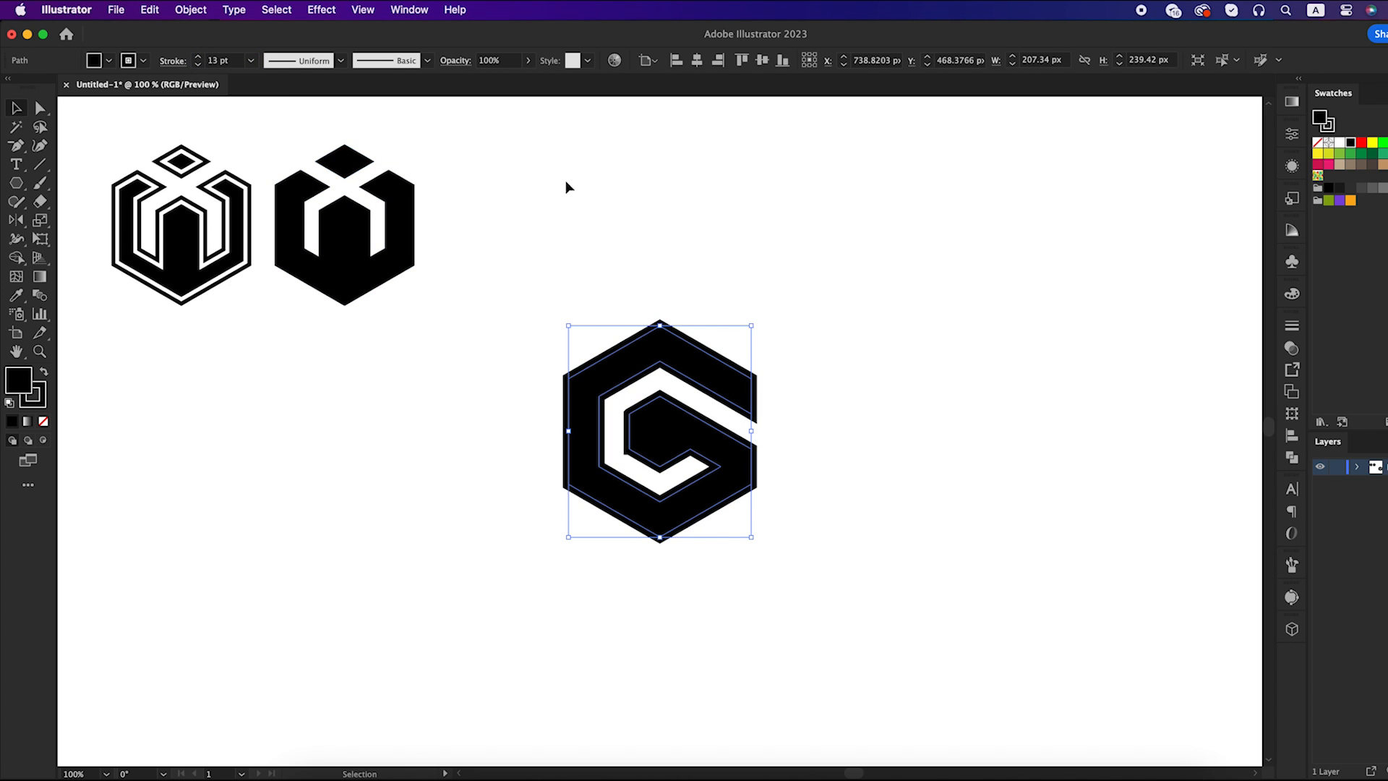
click(685, 289)
drag(565, 273, 724, 529)
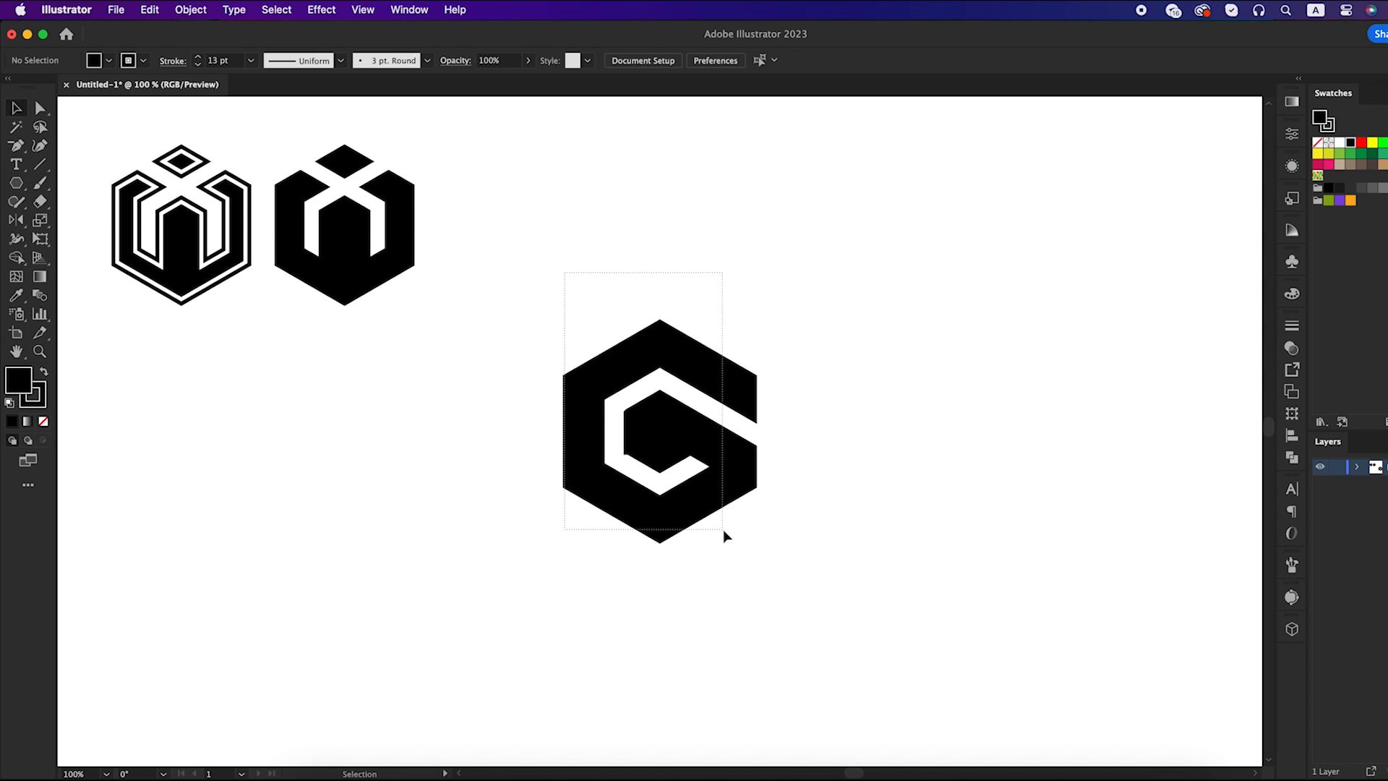
click(765, 595)
Remove the redundant anchor point at the lower-left corner of the G's inner hexagon to clean up that corner
scroll(642, 470, up, 2)
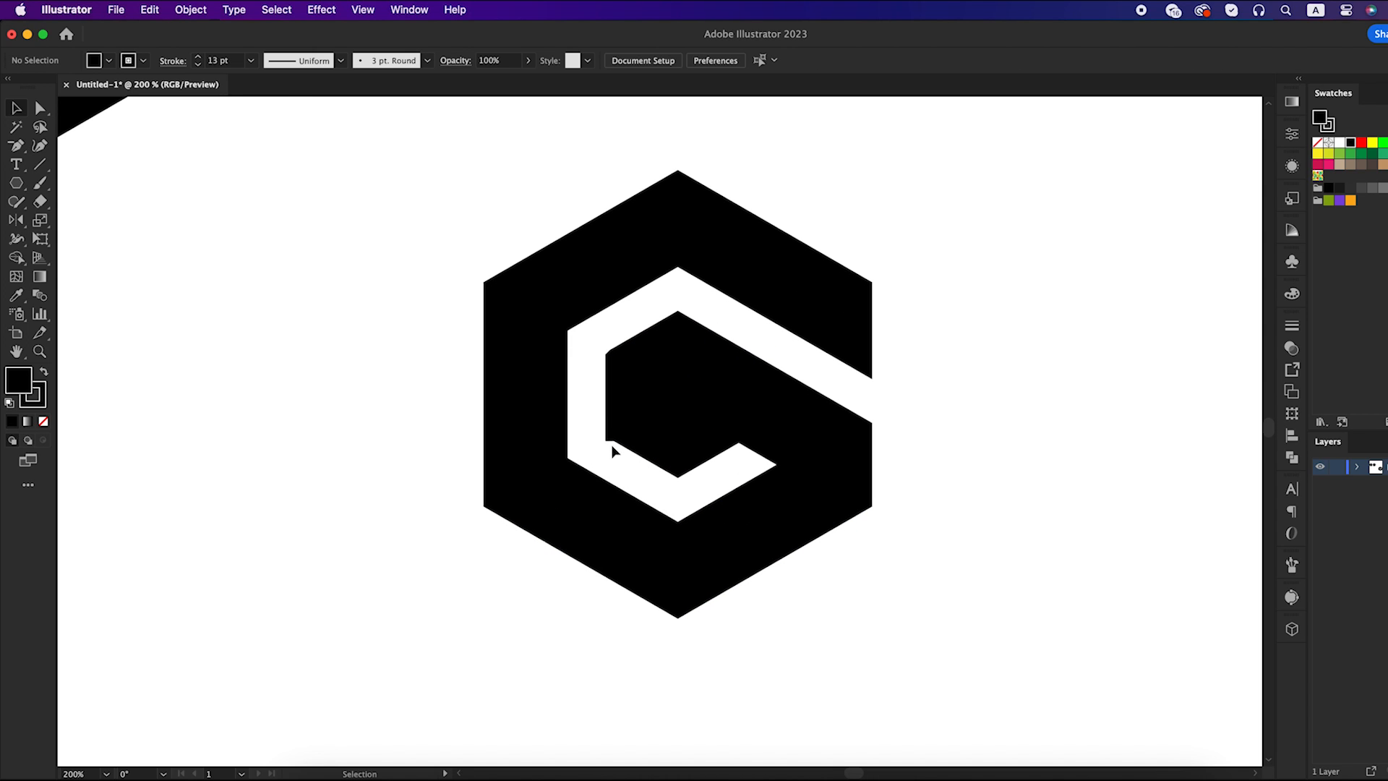
click(613, 447)
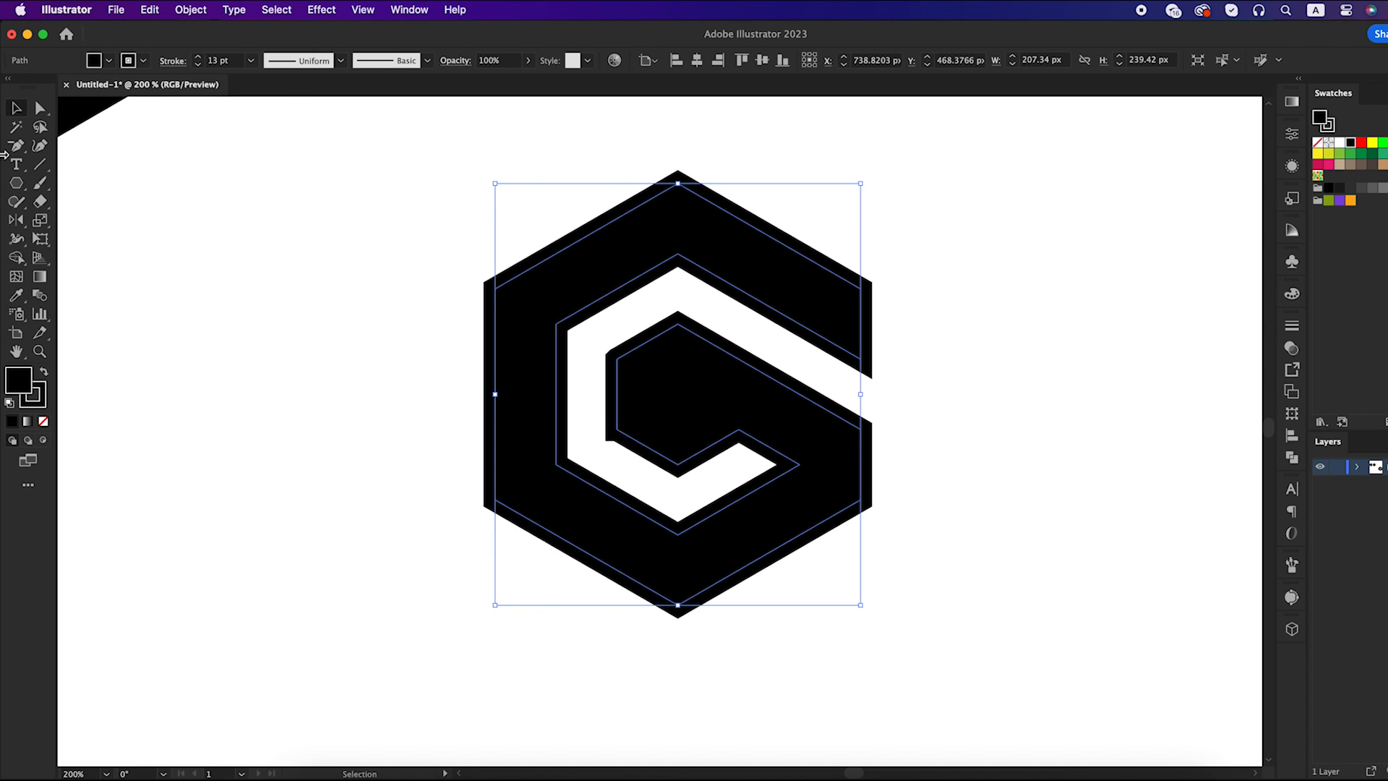
drag(15, 146, 81, 183)
click(616, 431)
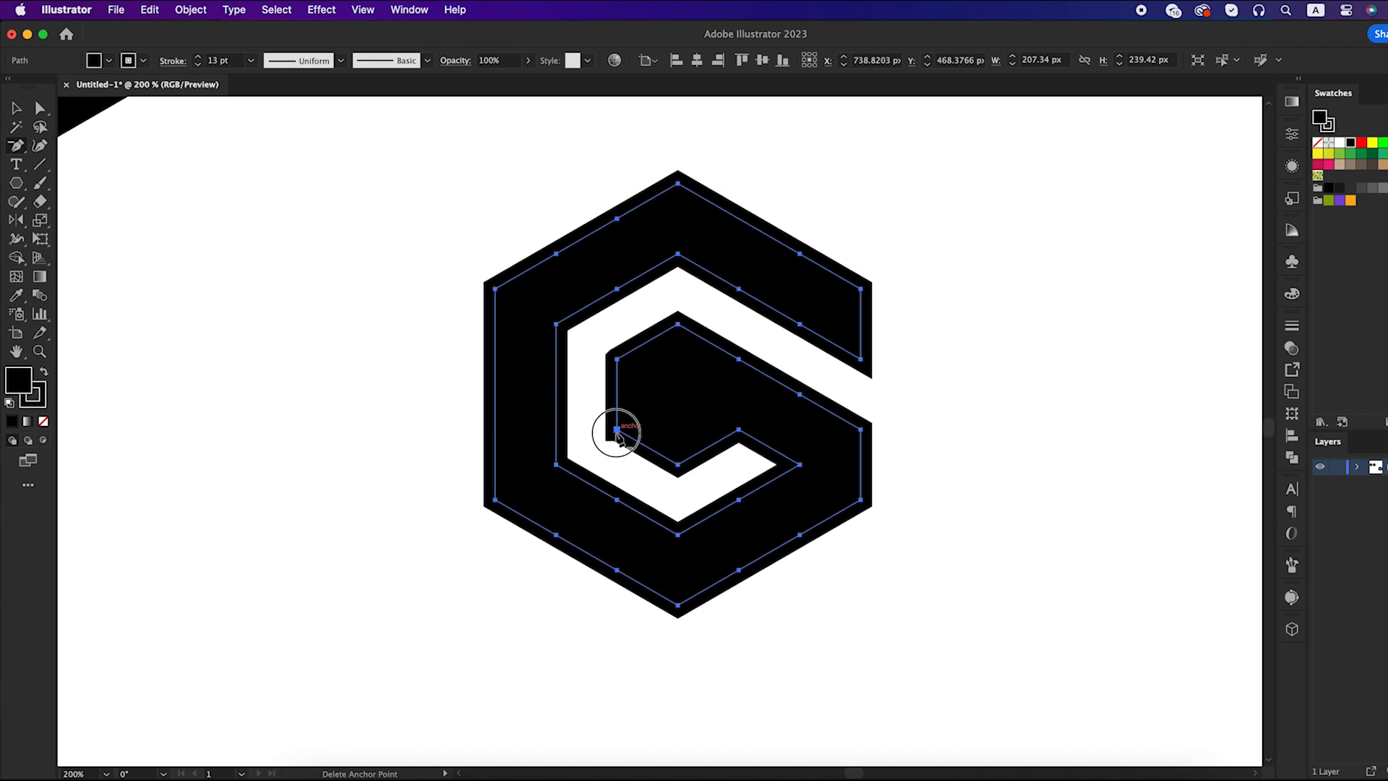
key(v)
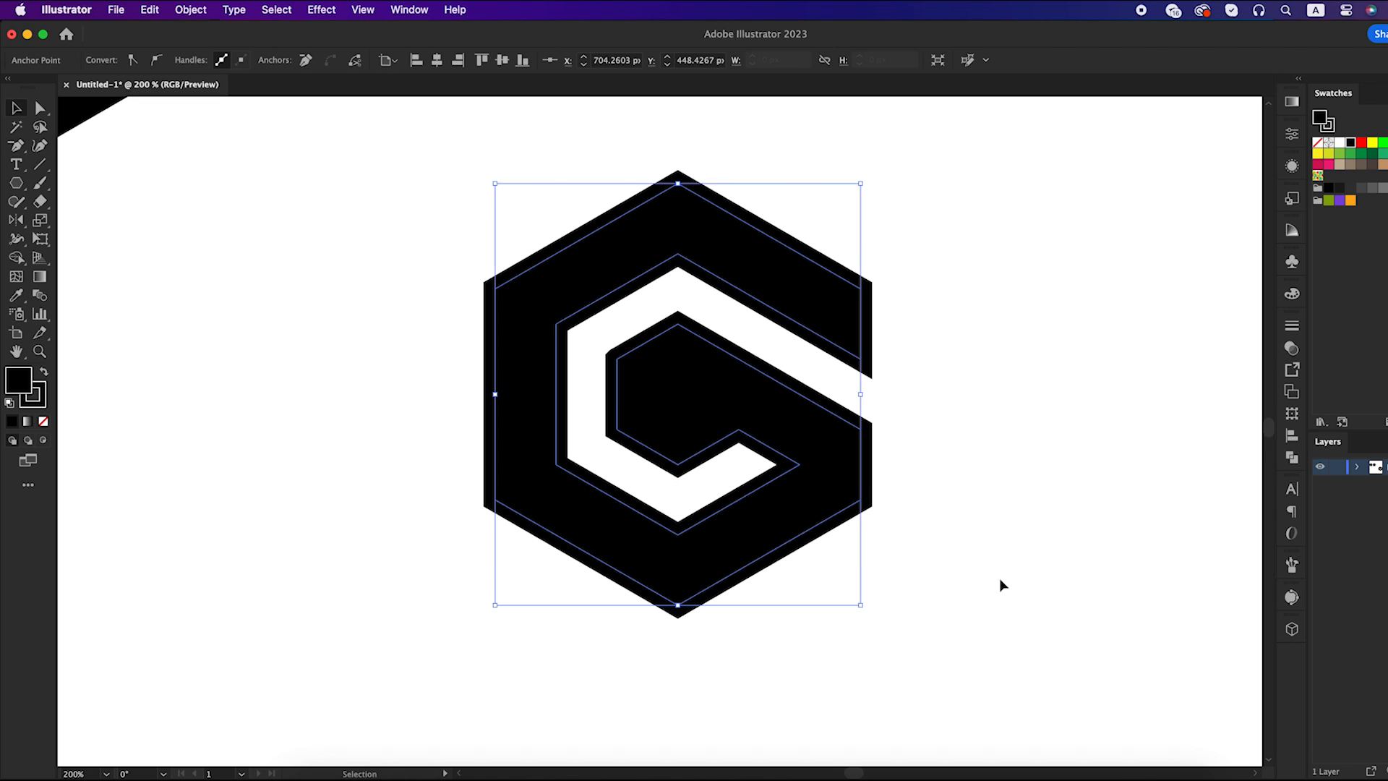
click(1002, 583)
Expand the fill and stroke of the G mark and place a duplicate of it beside the original
key(super+minus)
key(super+minus)
drag(867, 346, 597, 589)
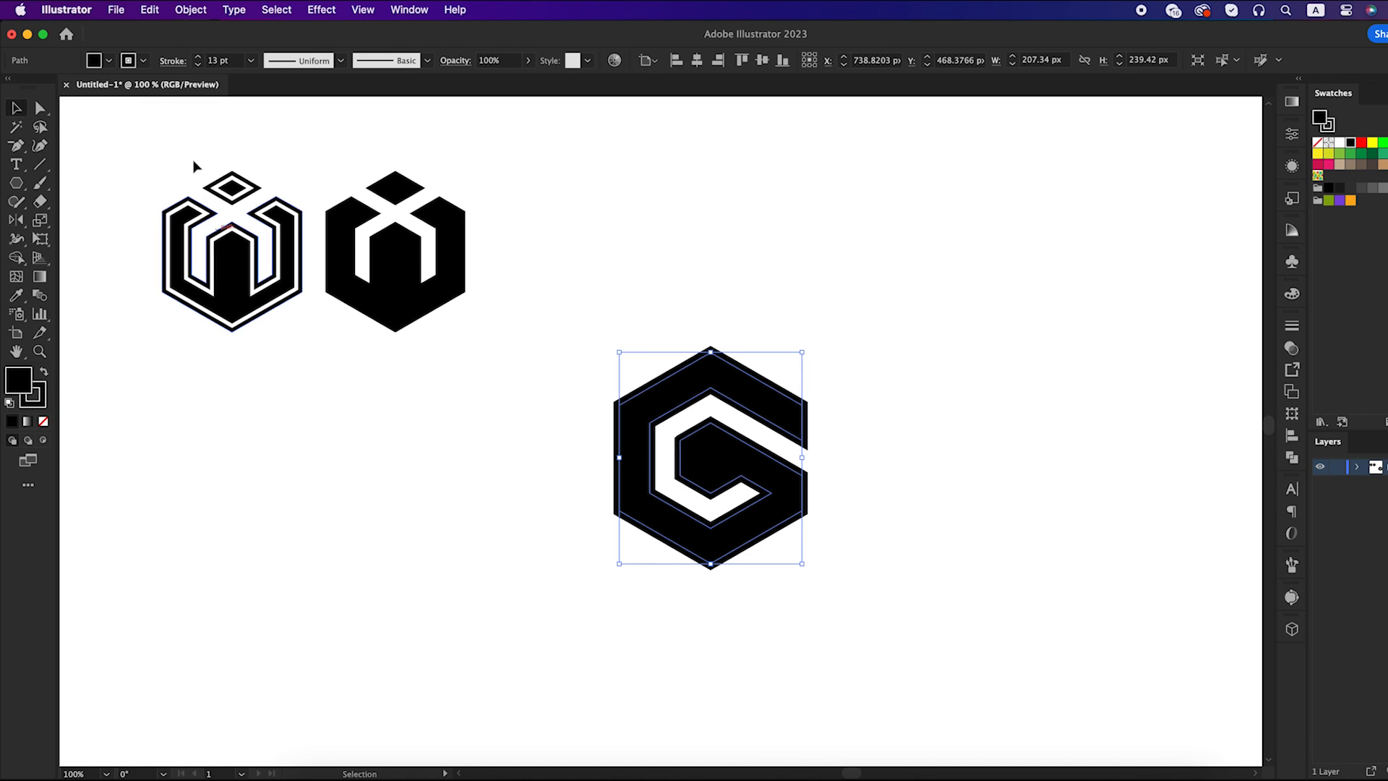
click(190, 9)
click(211, 220)
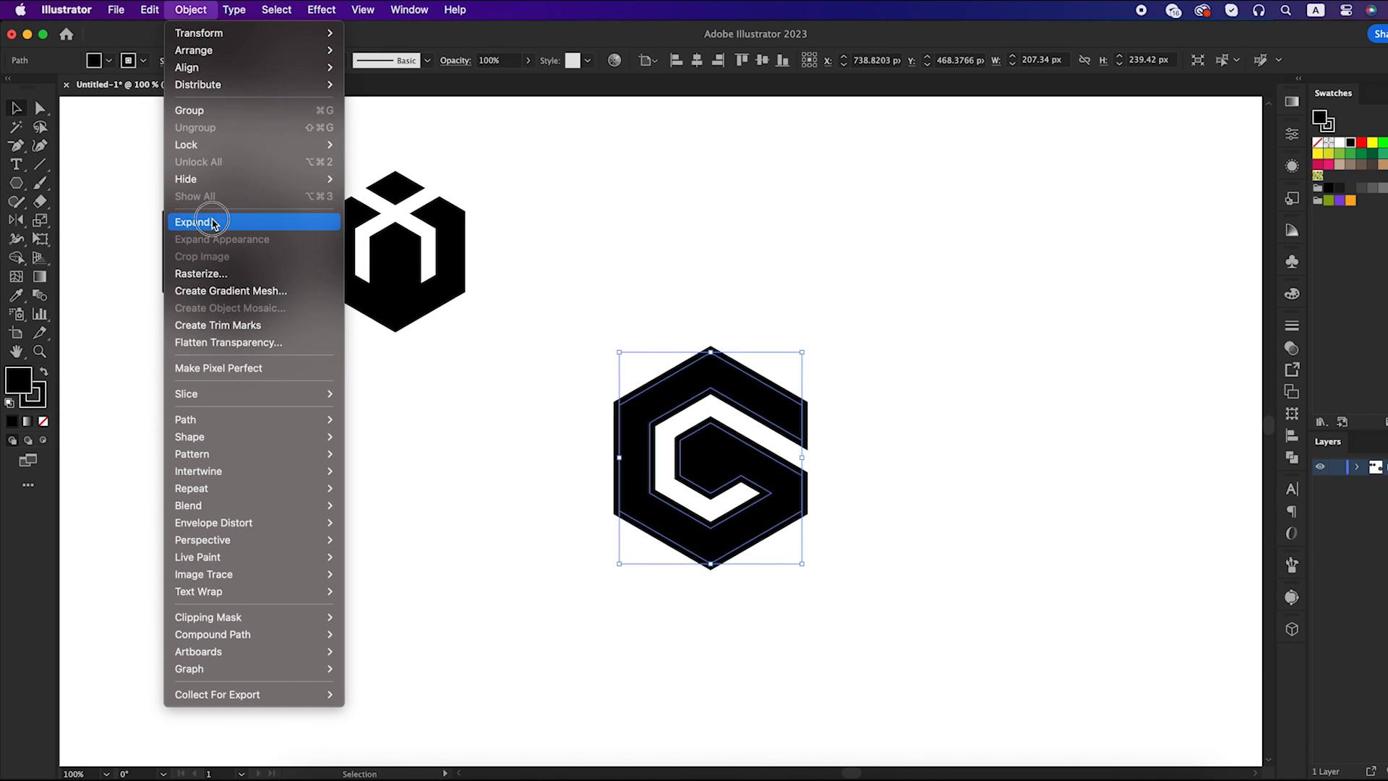
click(409, 465)
click(561, 457)
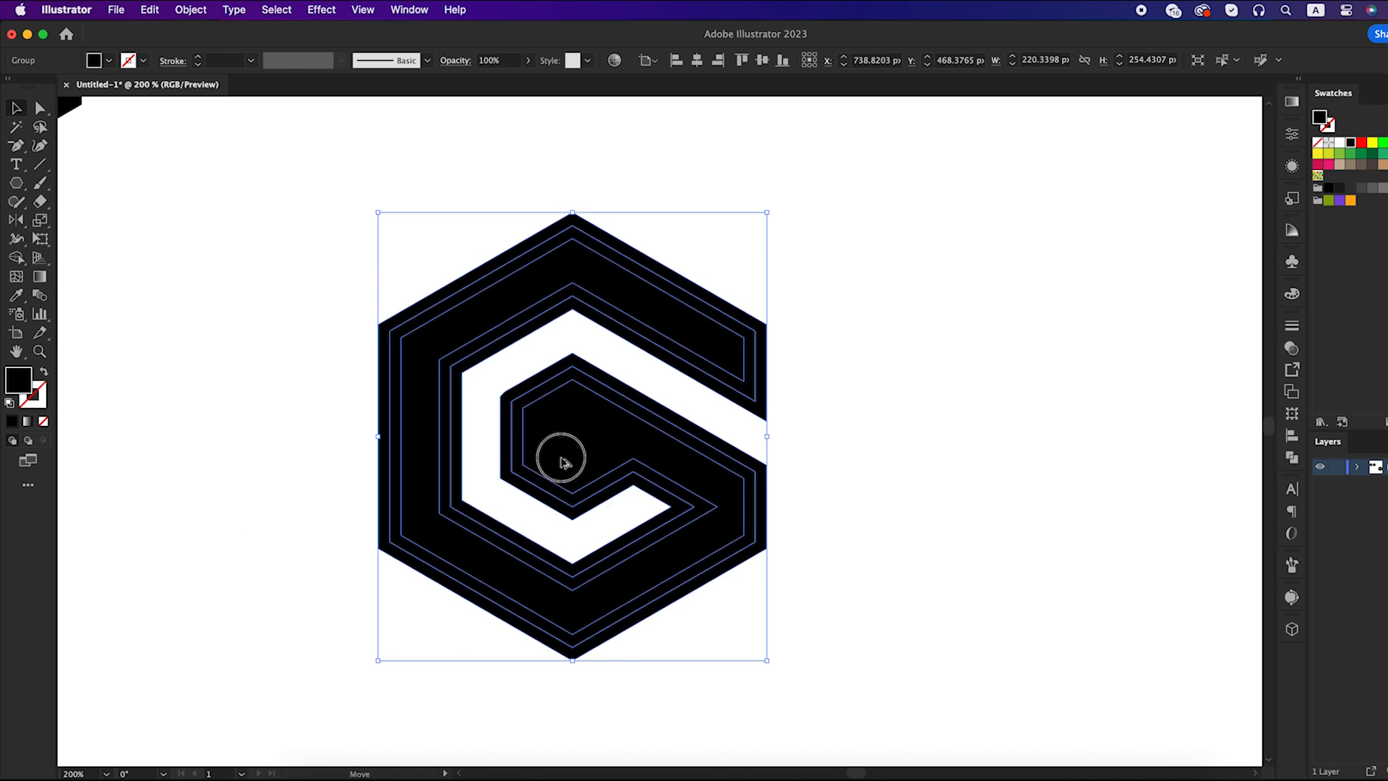
drag(561, 461, 978, 504)
key(super+minus)
drag(886, 501, 769, 505)
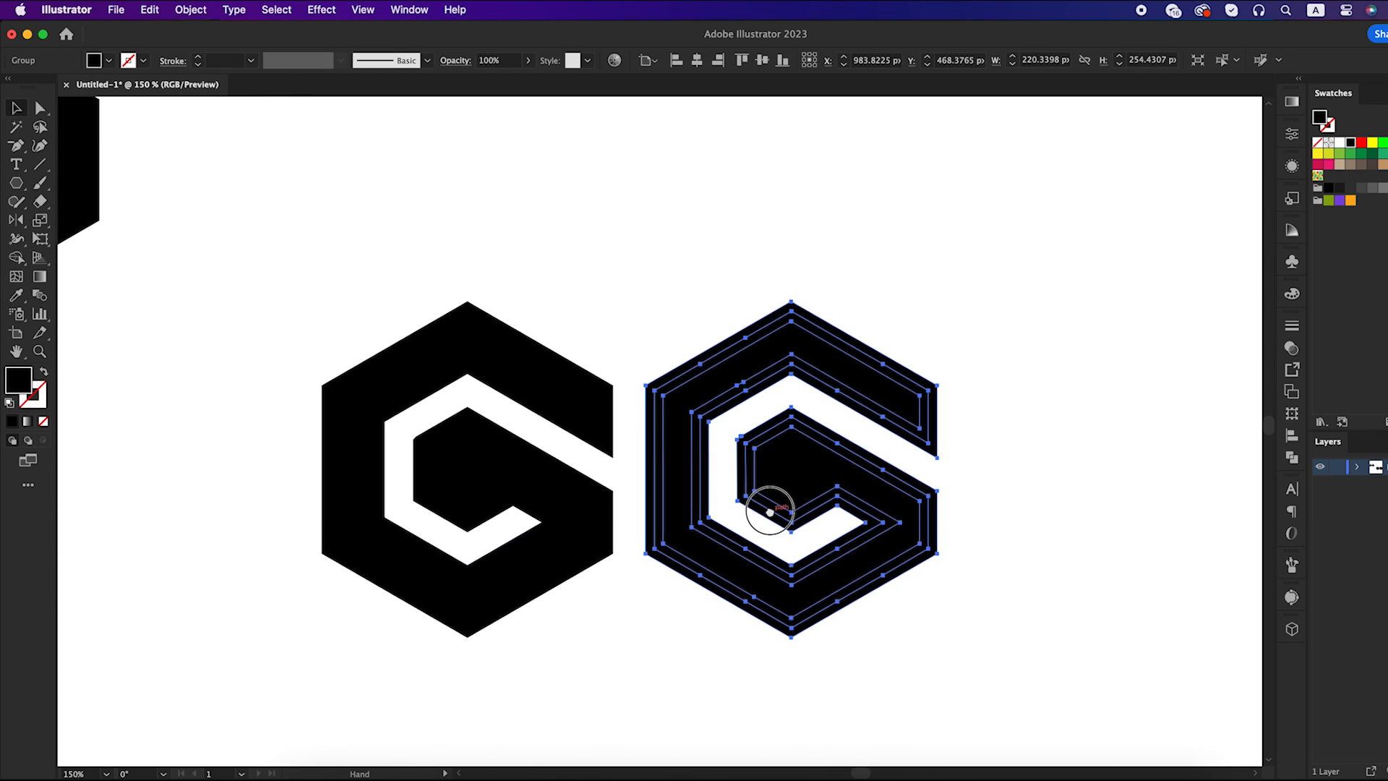
Remove the middle band along the outline of the original G mark with Shape Builder, leaving an inline contour
click(565, 310)
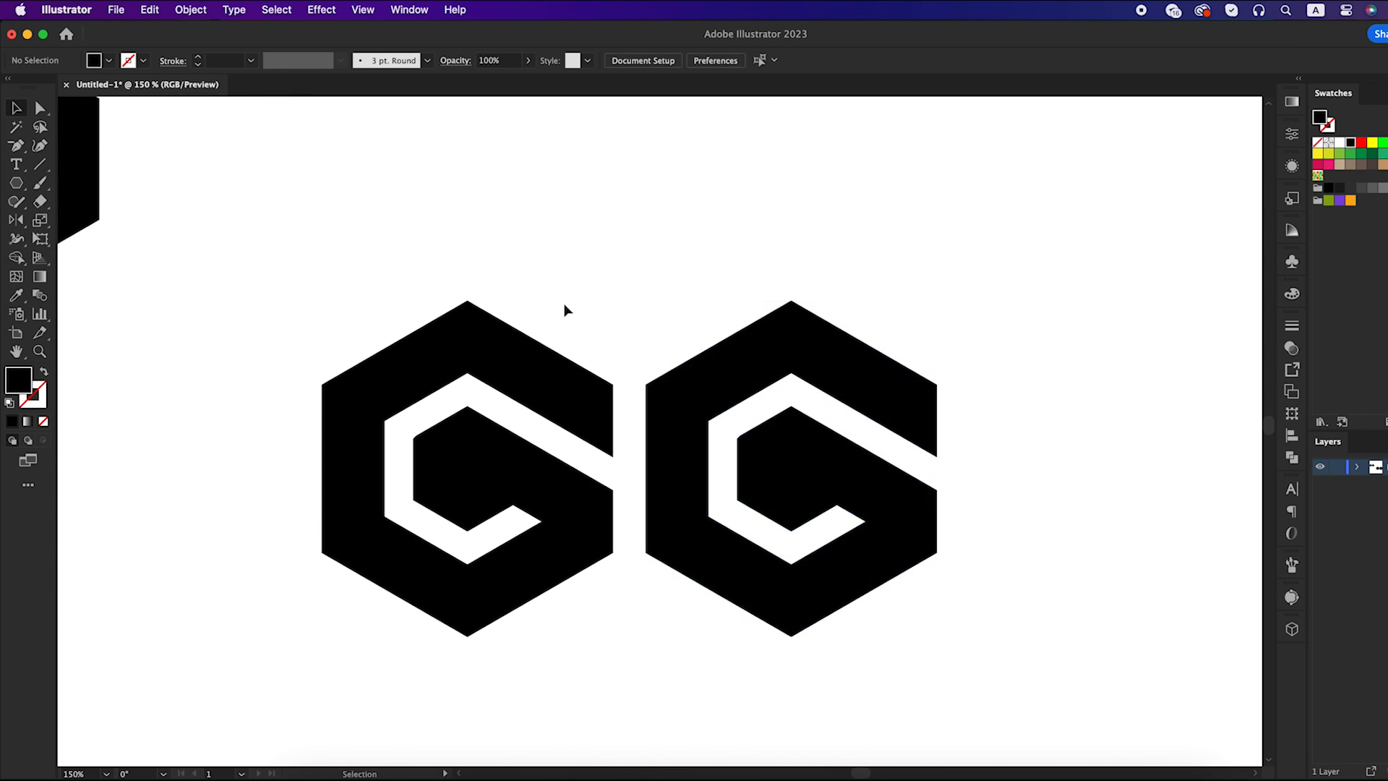
click(418, 427)
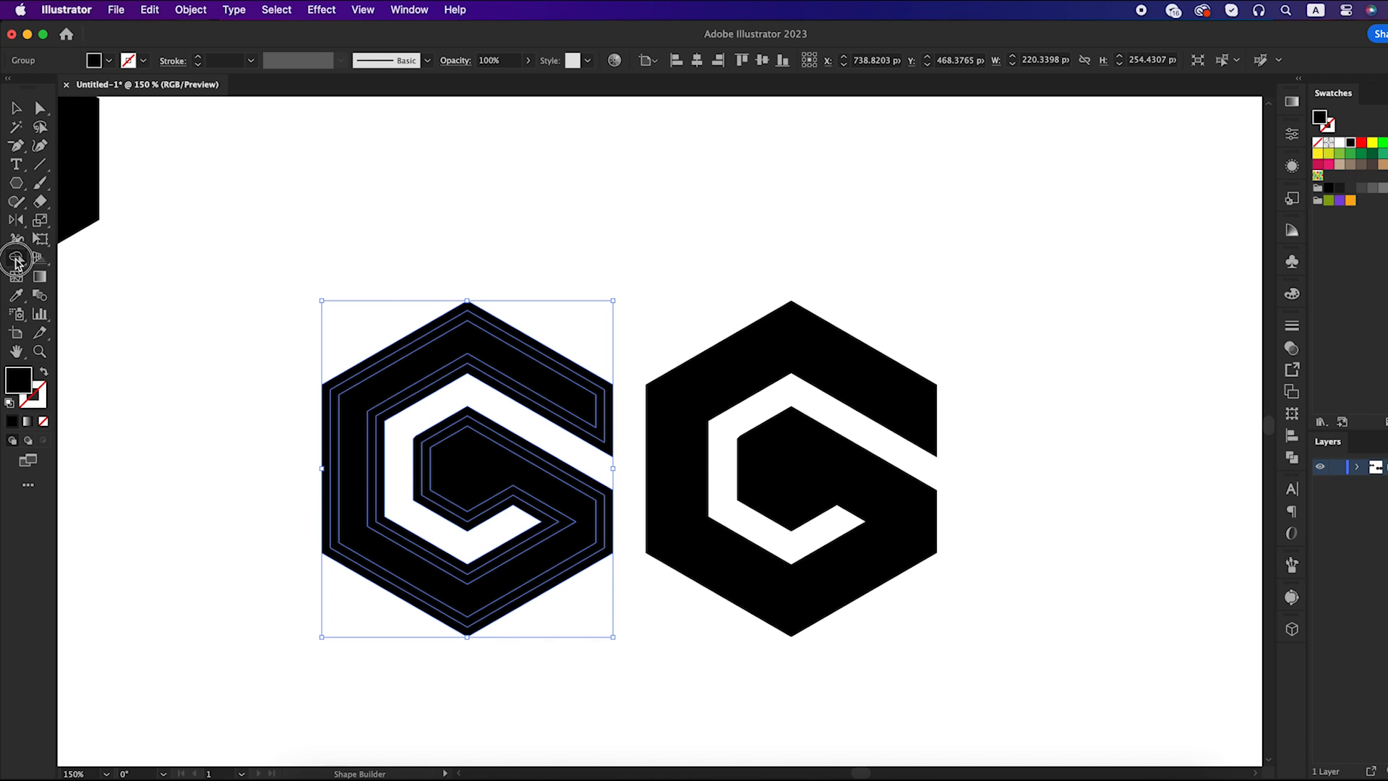
drag(16, 258, 72, 260)
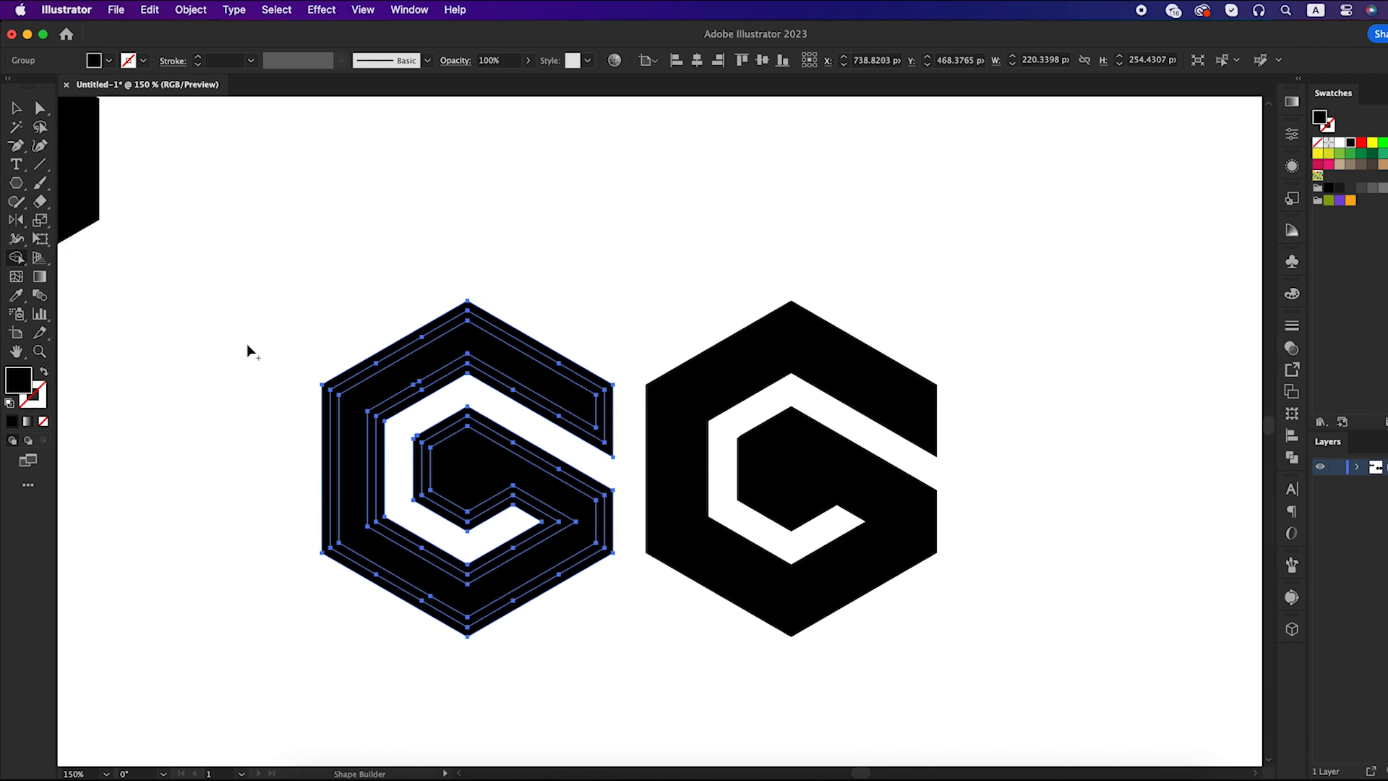
alt+click(336, 434)
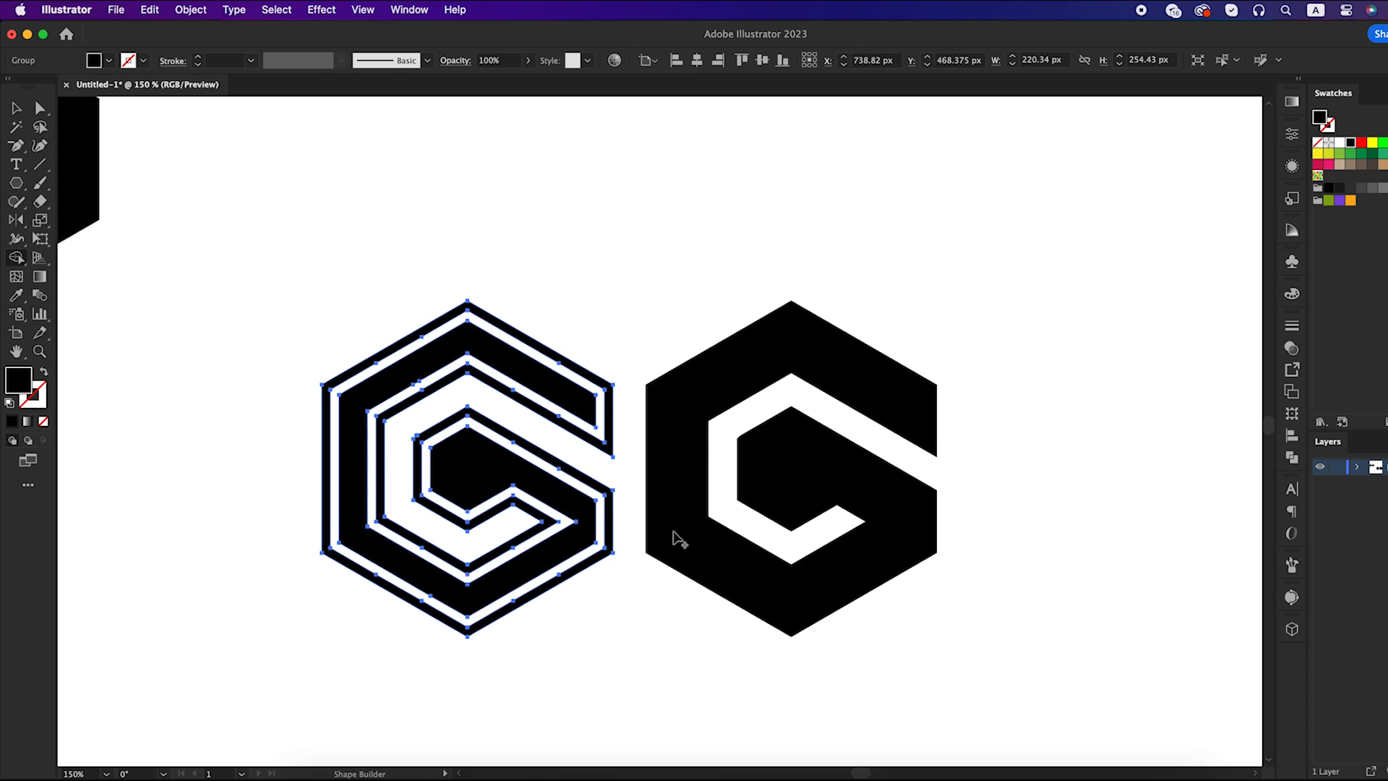
key(v)
scroll(690, 531, down, 1)
click(780, 621)
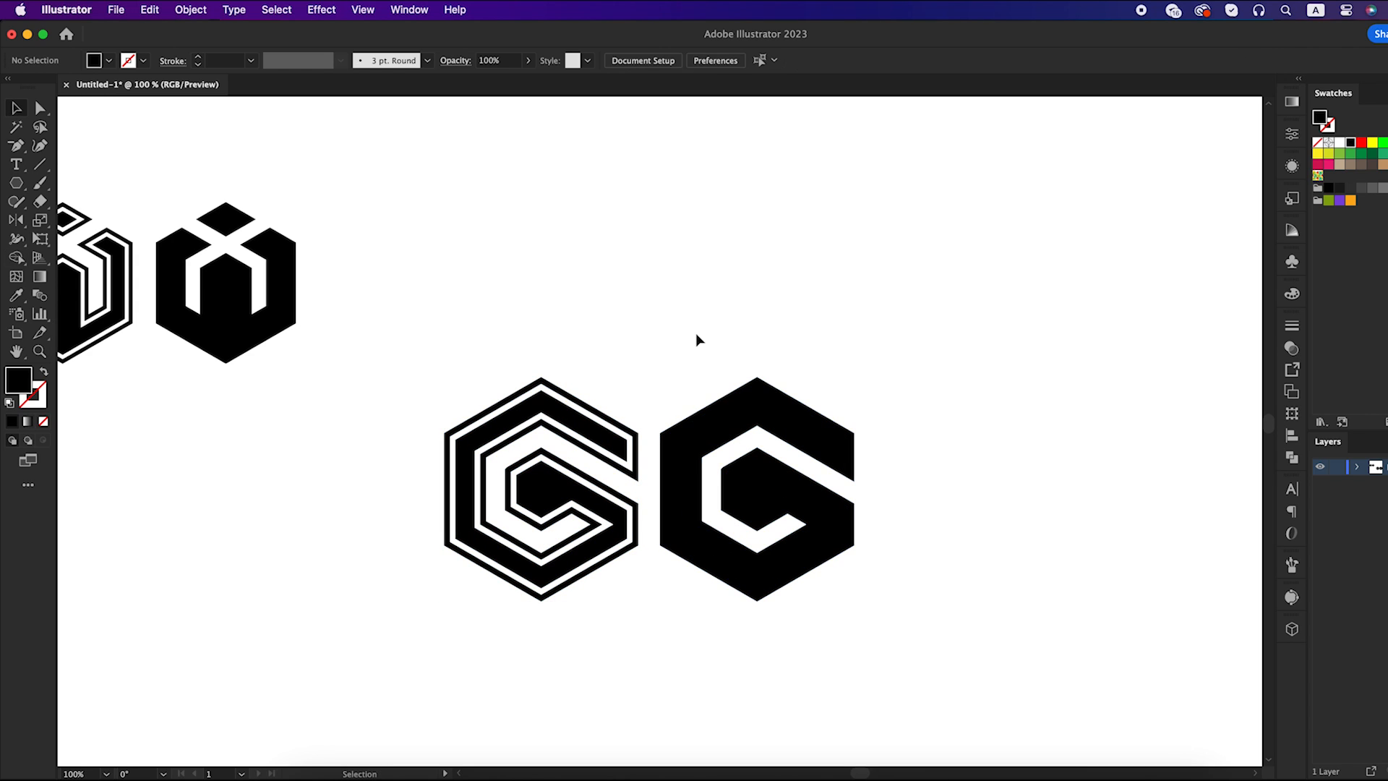
Unite the expanded pieces of the duplicate G mark into one solid shape
drag(696, 334, 861, 600)
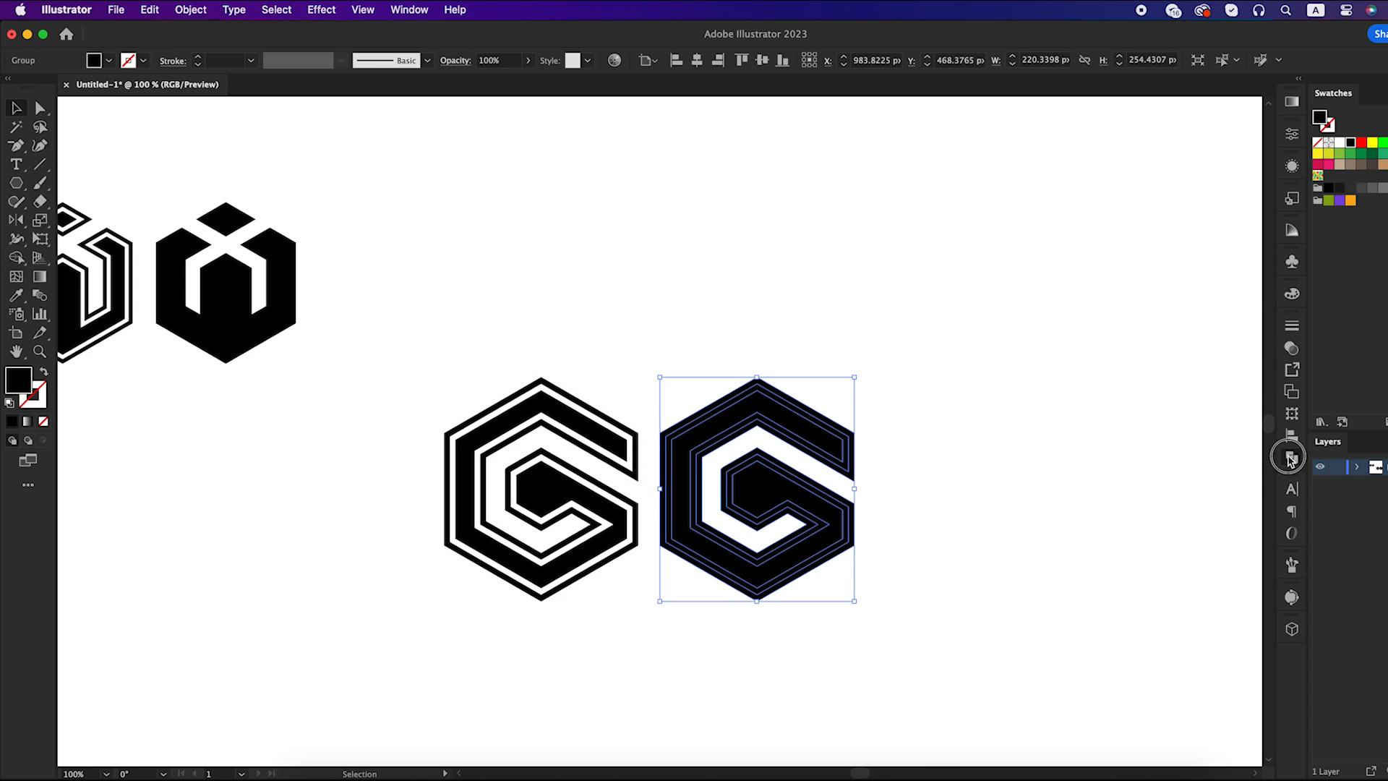
click(1291, 458)
click(1100, 360)
click(961, 469)
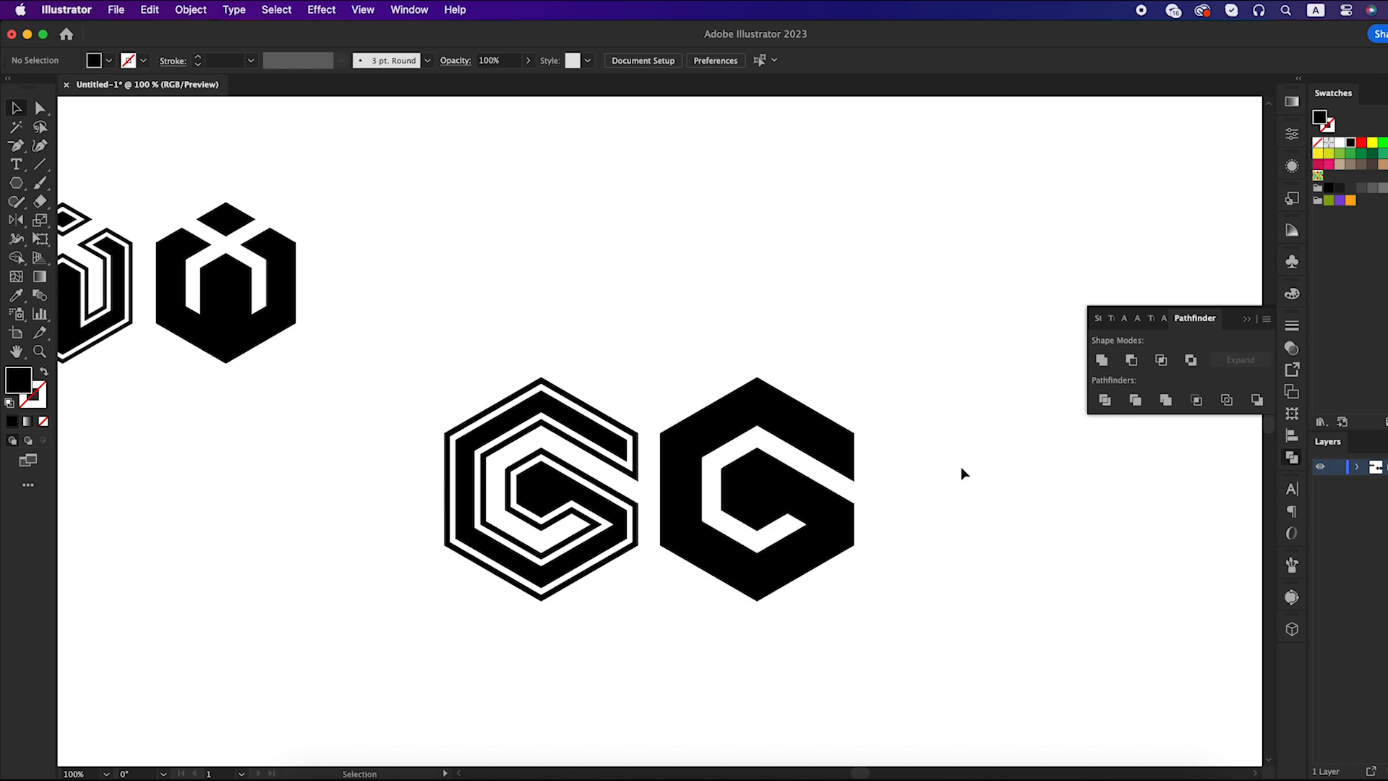
Scale both G marks down to about the size of the W marks and line them up in the same row beside them
scroll(951, 472, down, 1)
drag(951, 472, 916, 504)
drag(894, 426, 514, 604)
drag(514, 605, 514, 604)
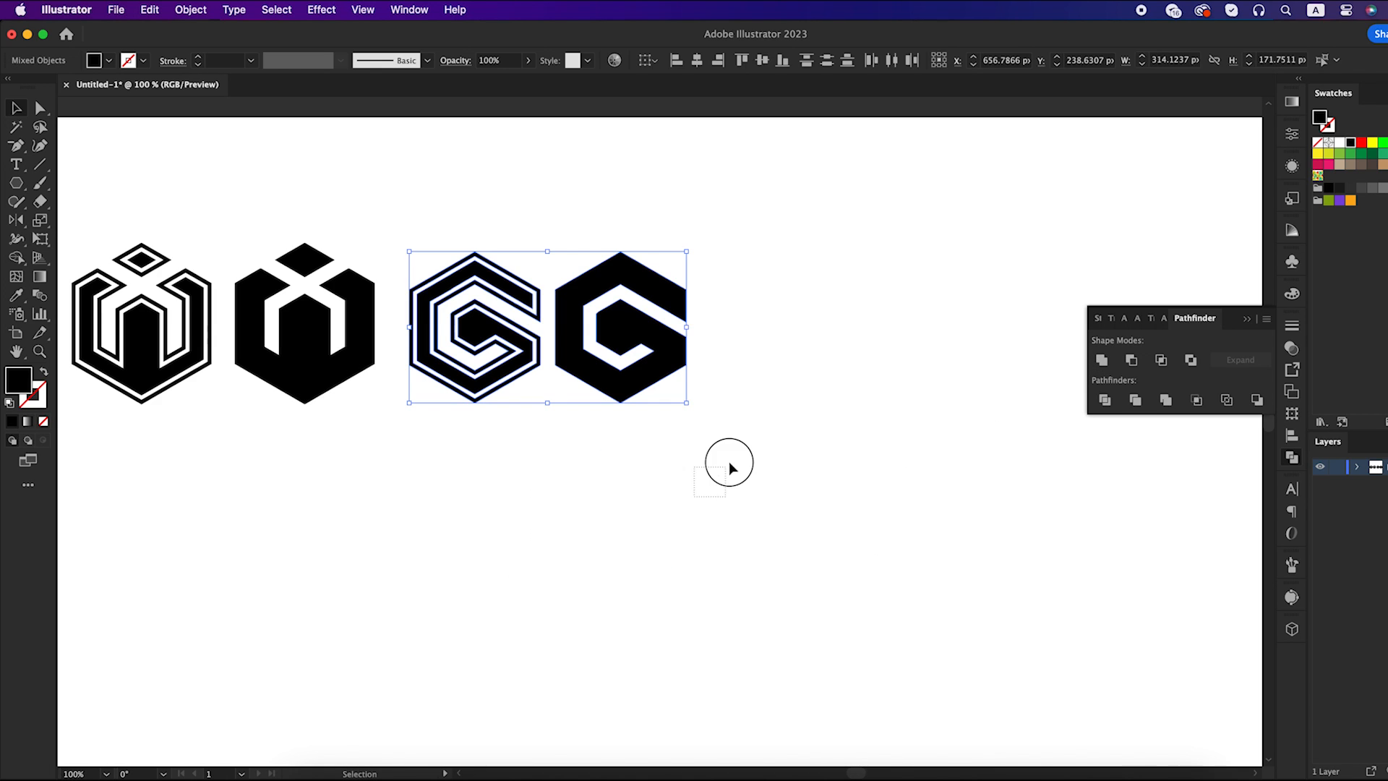
click(727, 464)
key(space)
drag(609, 549, 651, 486)
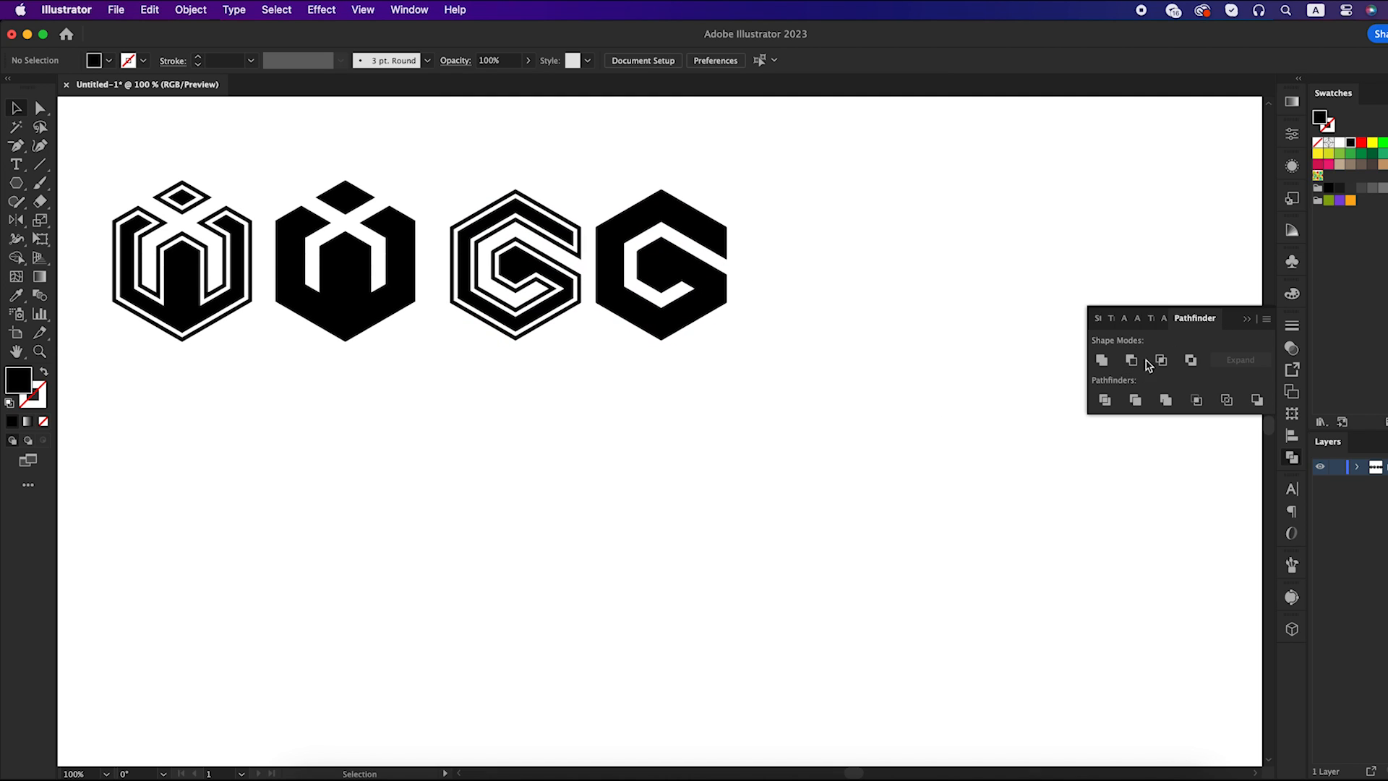
Switch to Photoshop and open the contents of the "Your design here" smart object in the 3D logo mockup
click(1249, 322)
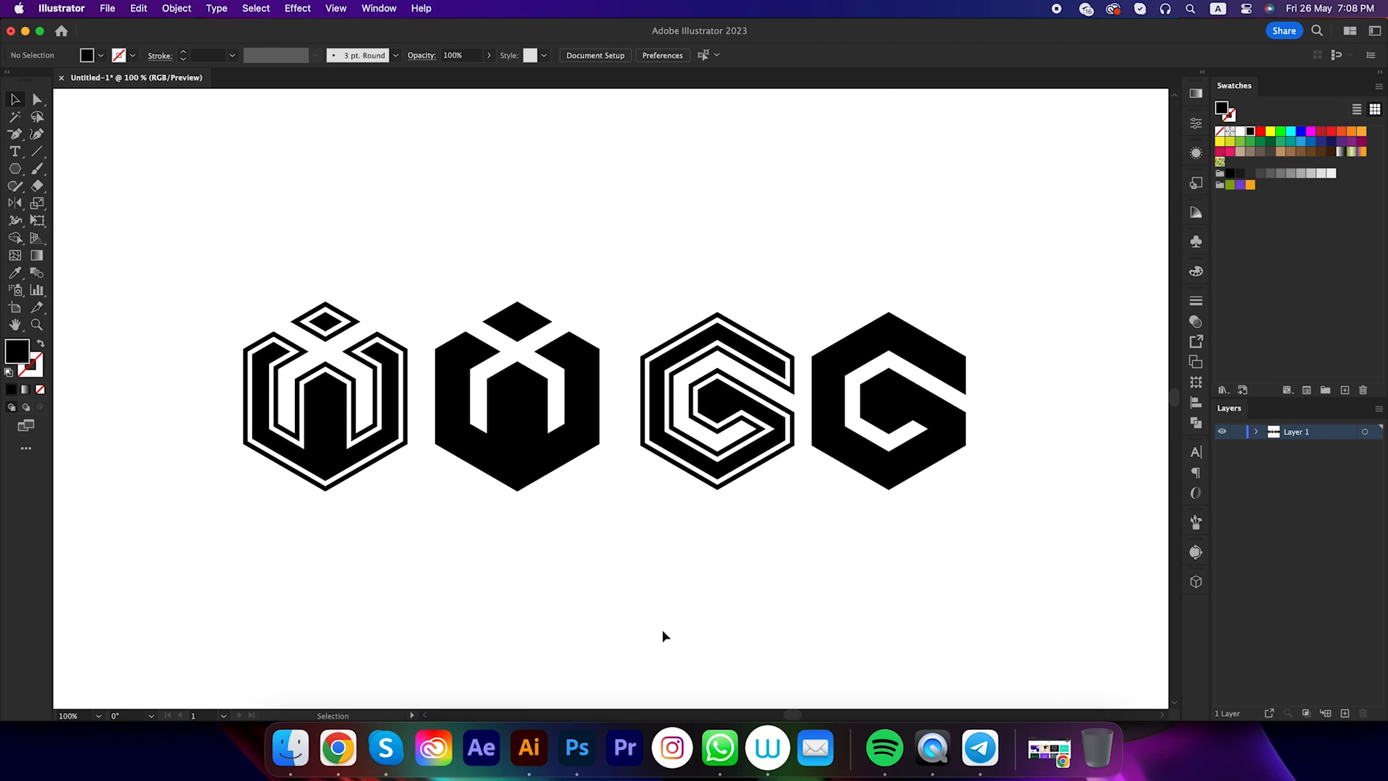
key(space)
drag(710, 613, 703, 613)
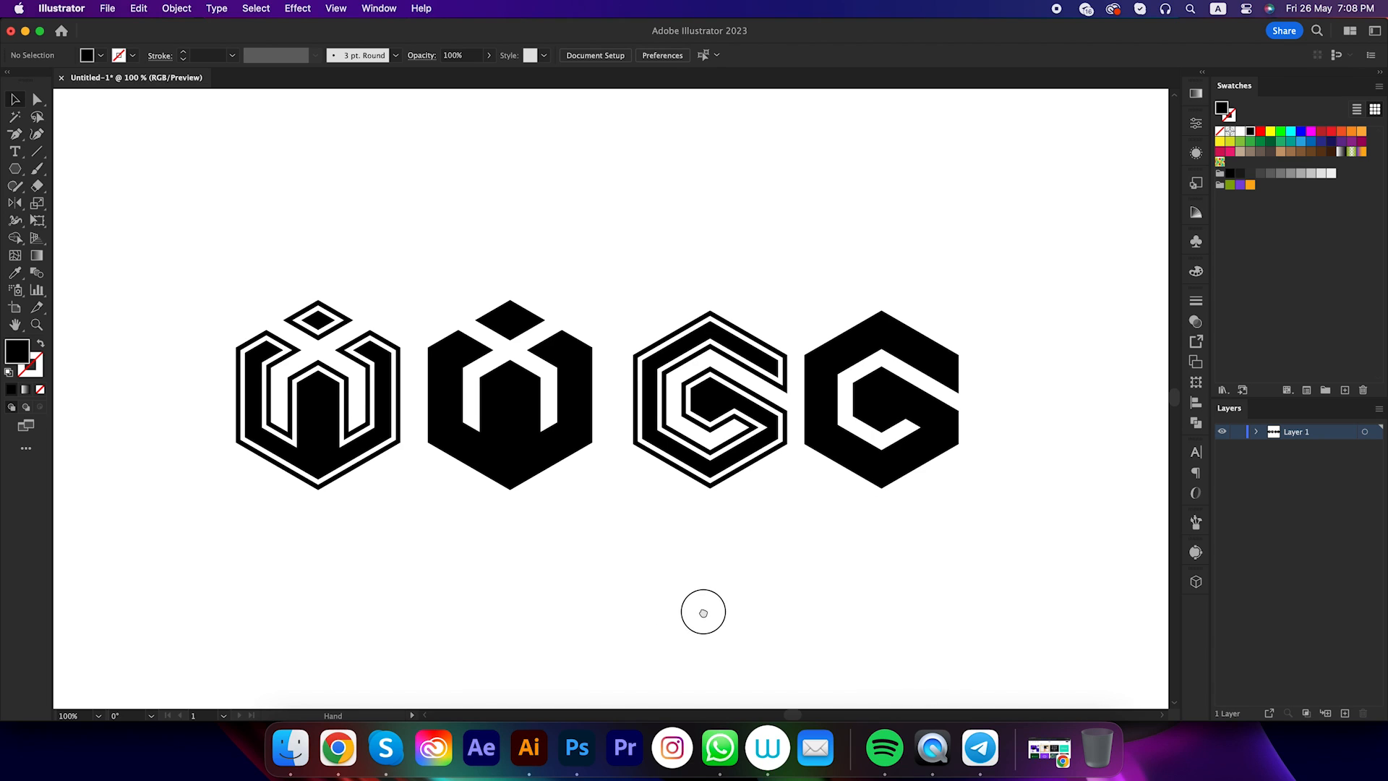
click(577, 747)
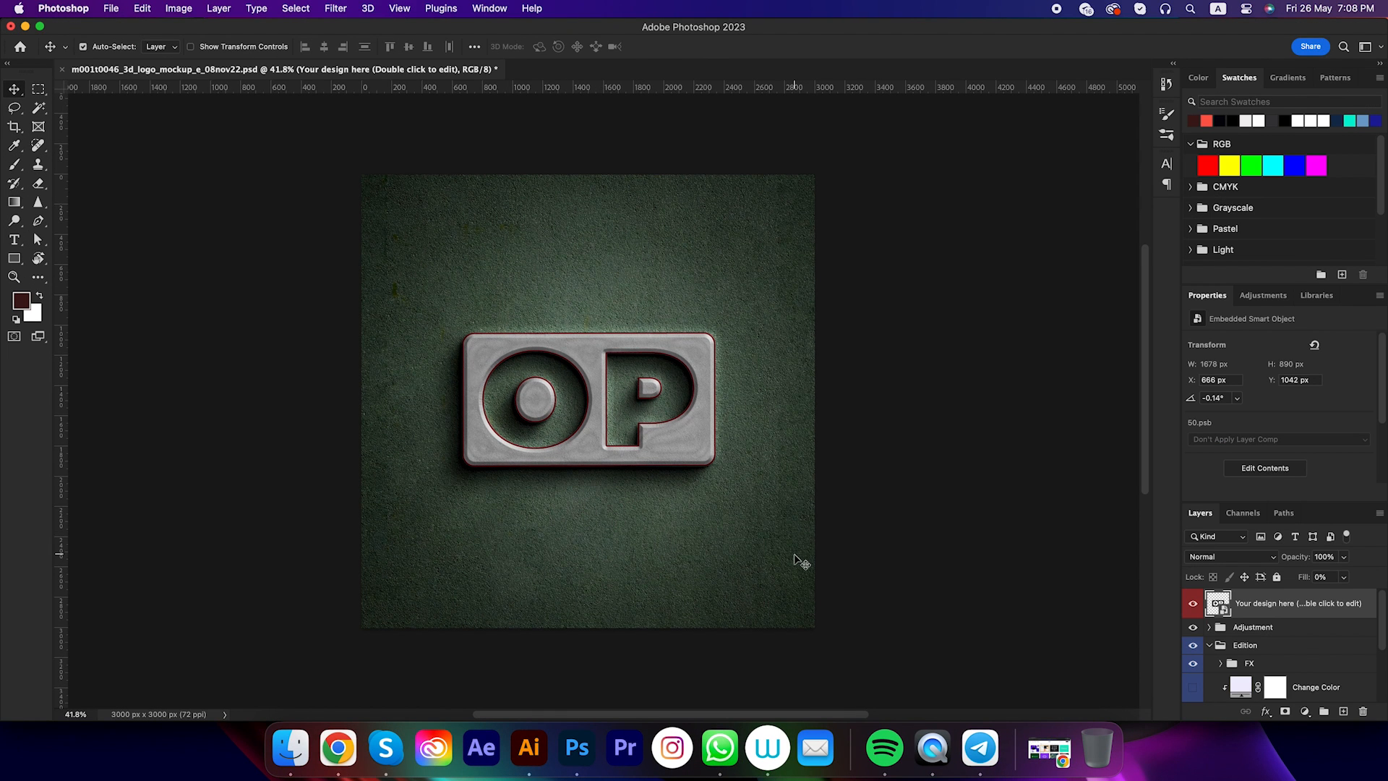
double_click(1215, 605)
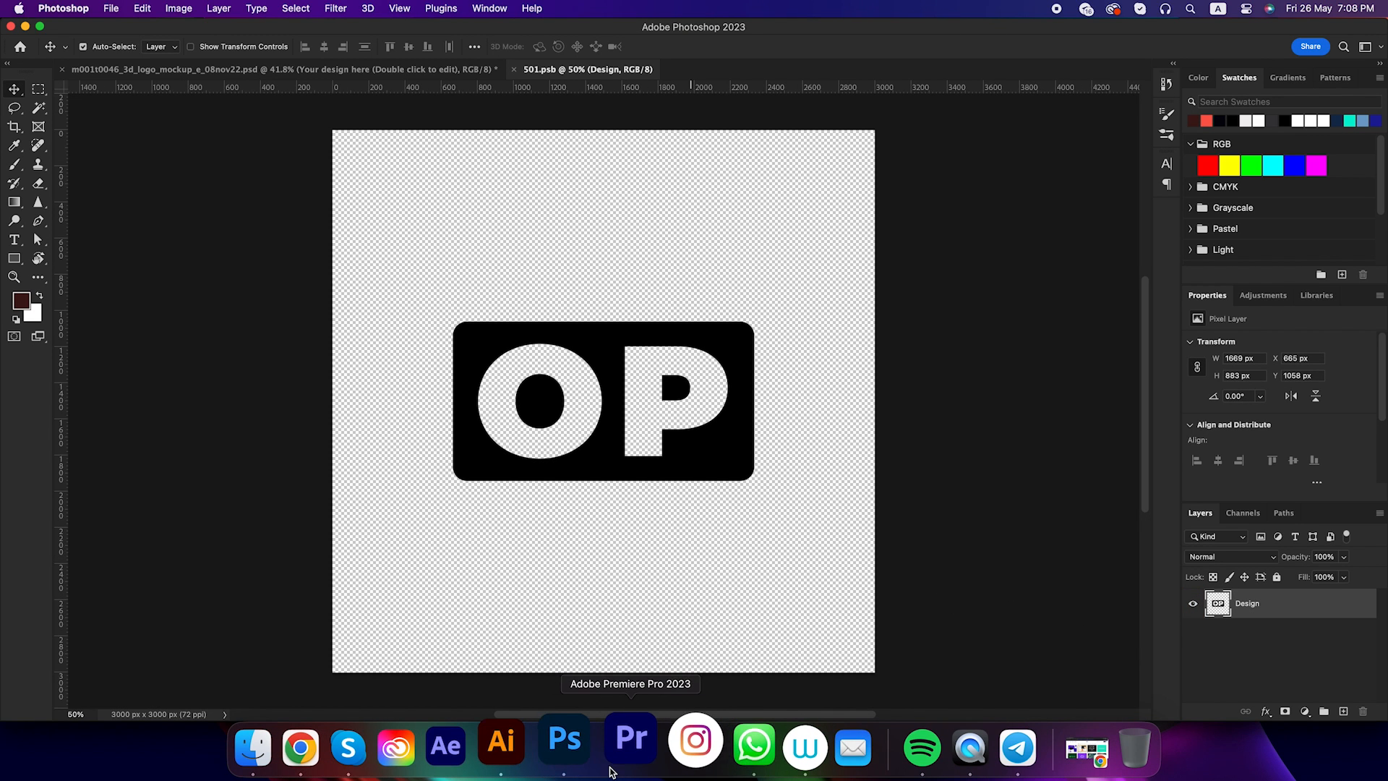
Switch to Illustrator, copy the solid W mark, and return to Photoshop
click(529, 748)
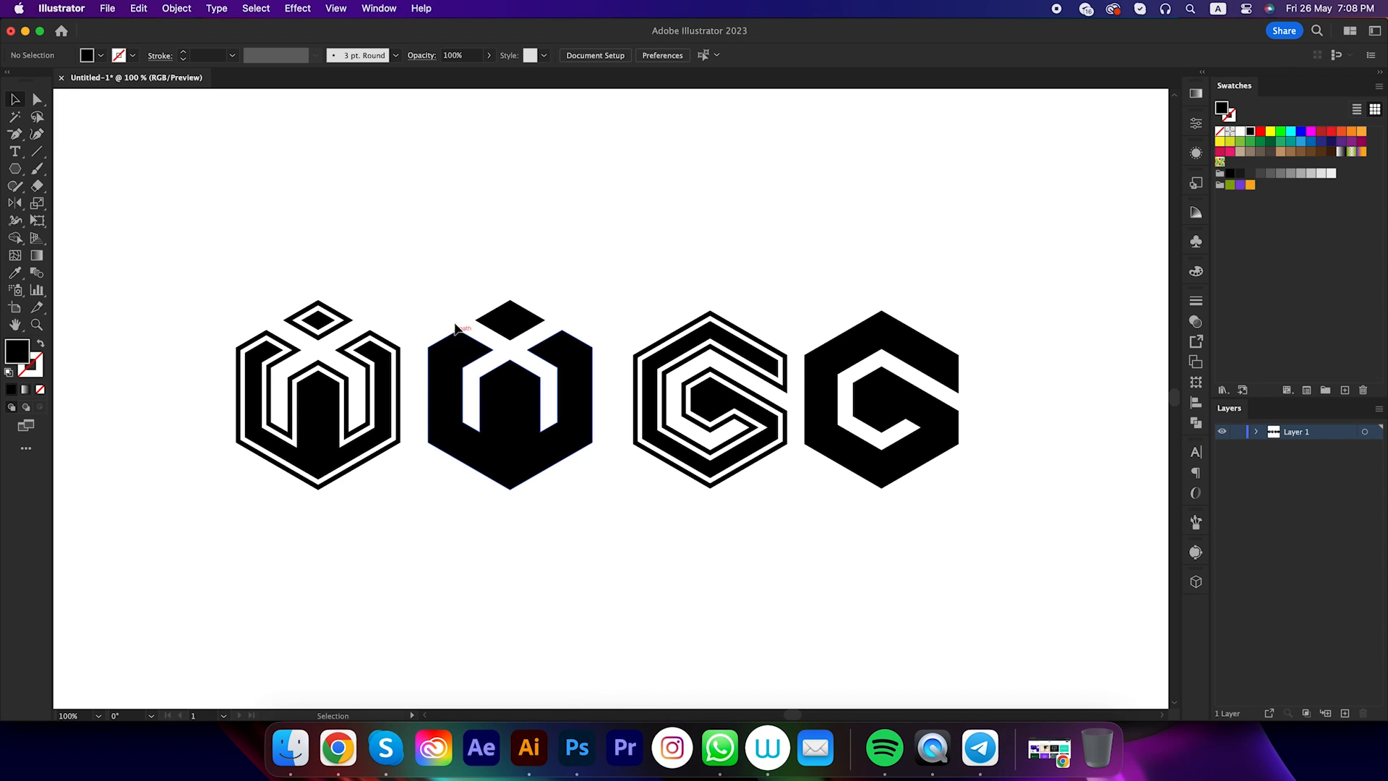
drag(463, 307, 576, 533)
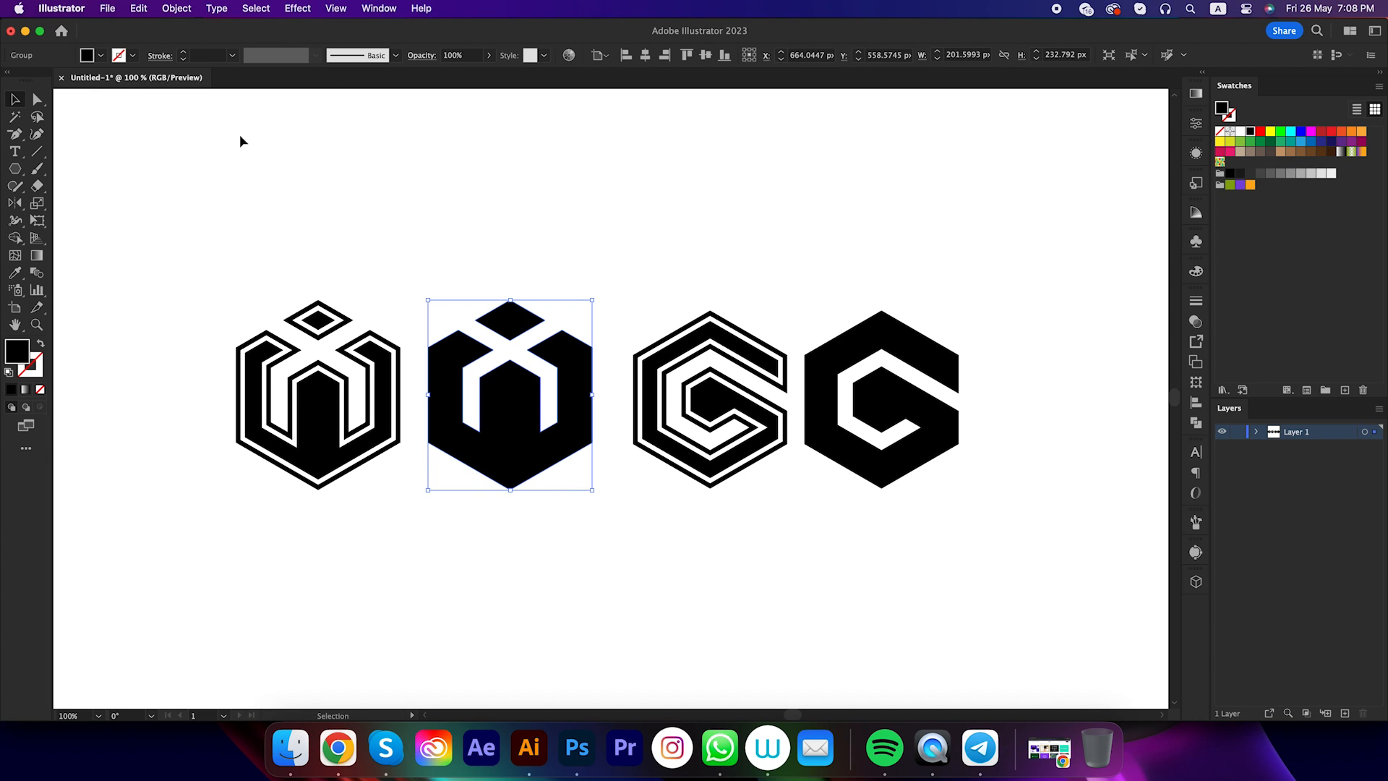
click(139, 9)
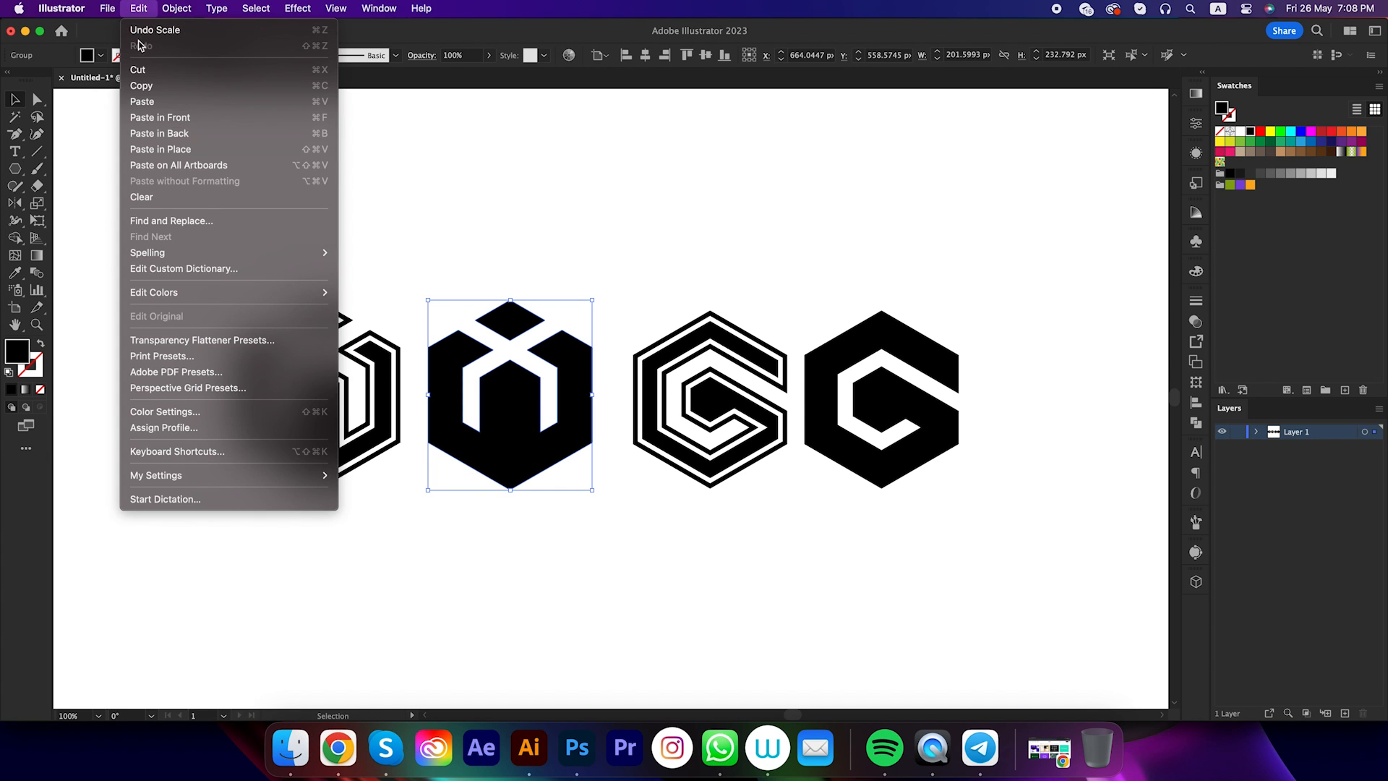
click(155, 88)
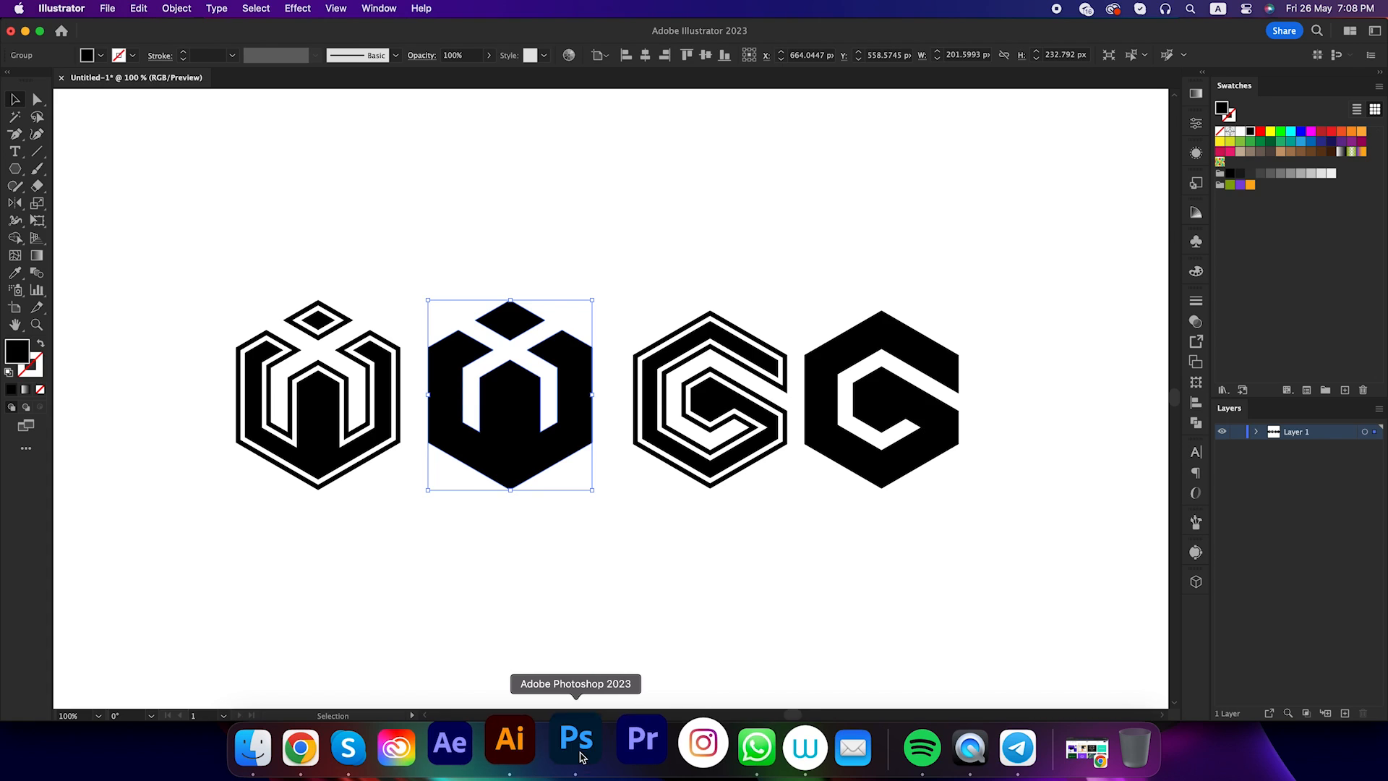
click(577, 746)
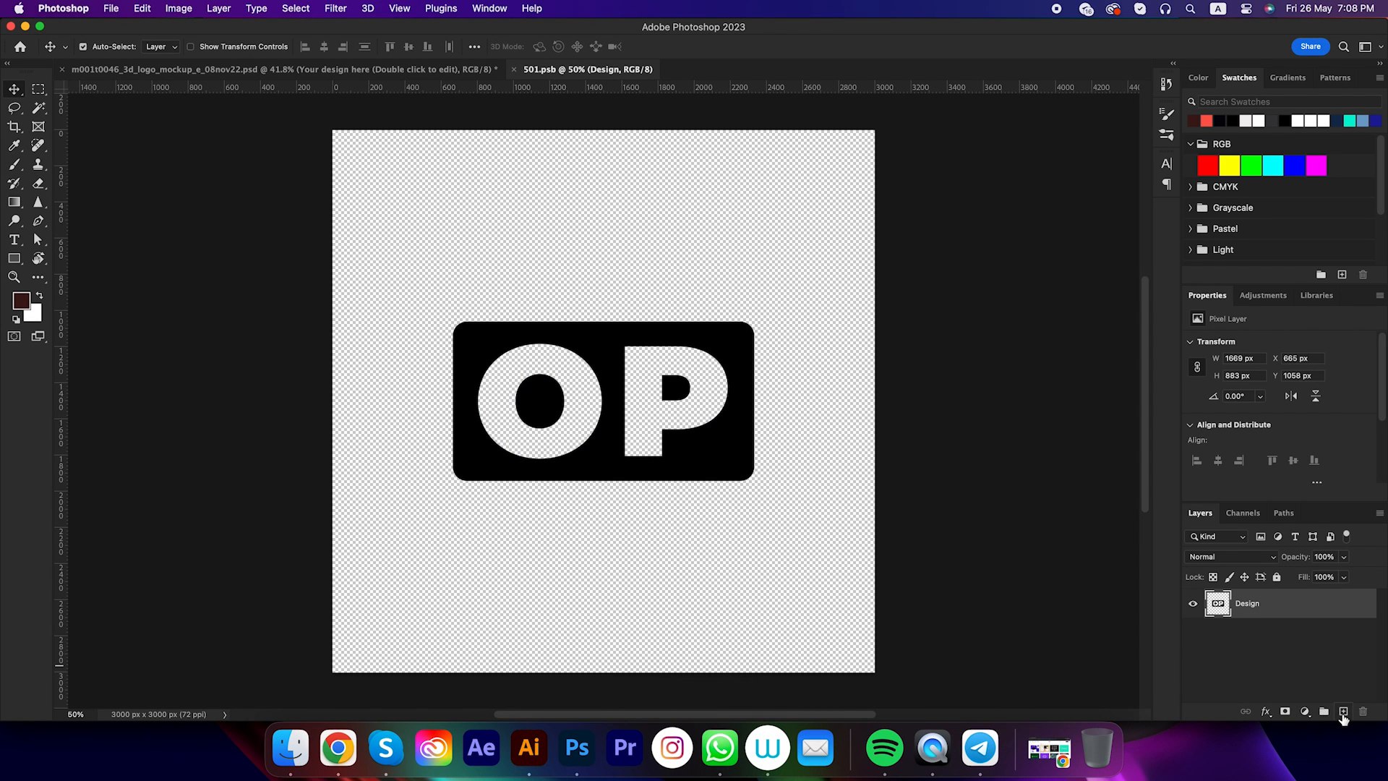
Add an empty layer to the smart object document and delete the Design layer with the OP logo
click(1343, 712)
click(1273, 643)
key(Delete)
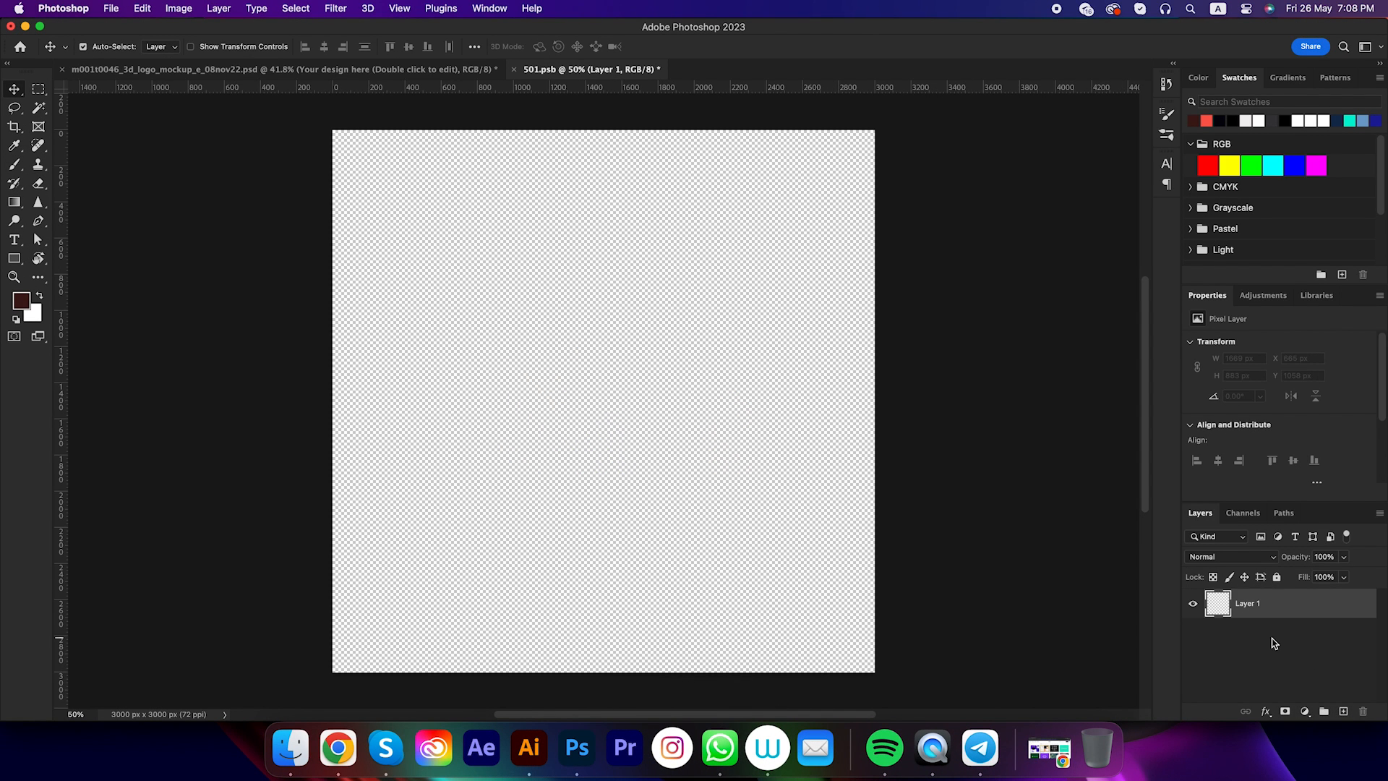
Paste the solid W mark as a Smart Object, enlarge it to about 1056 × 1217 px, save it, and view the mockup
key(super+v)
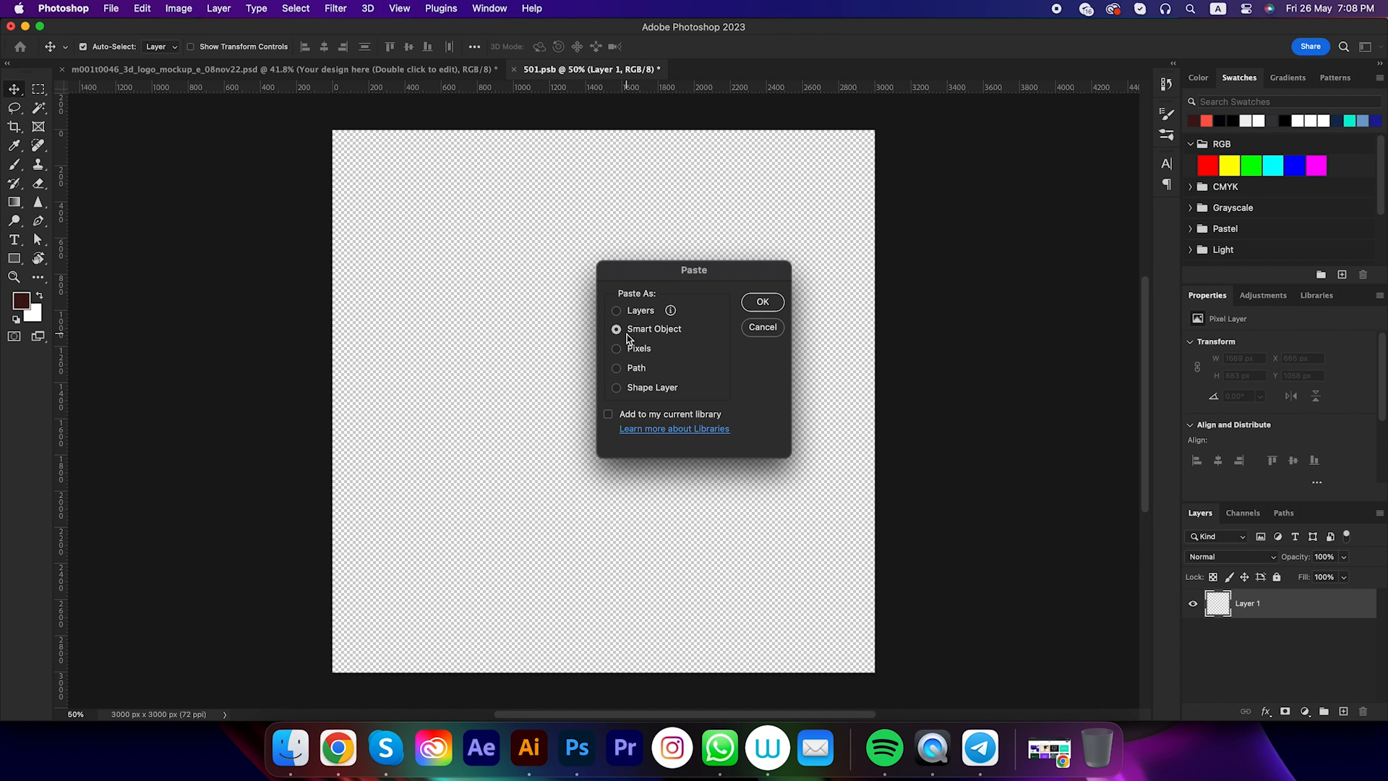
click(763, 301)
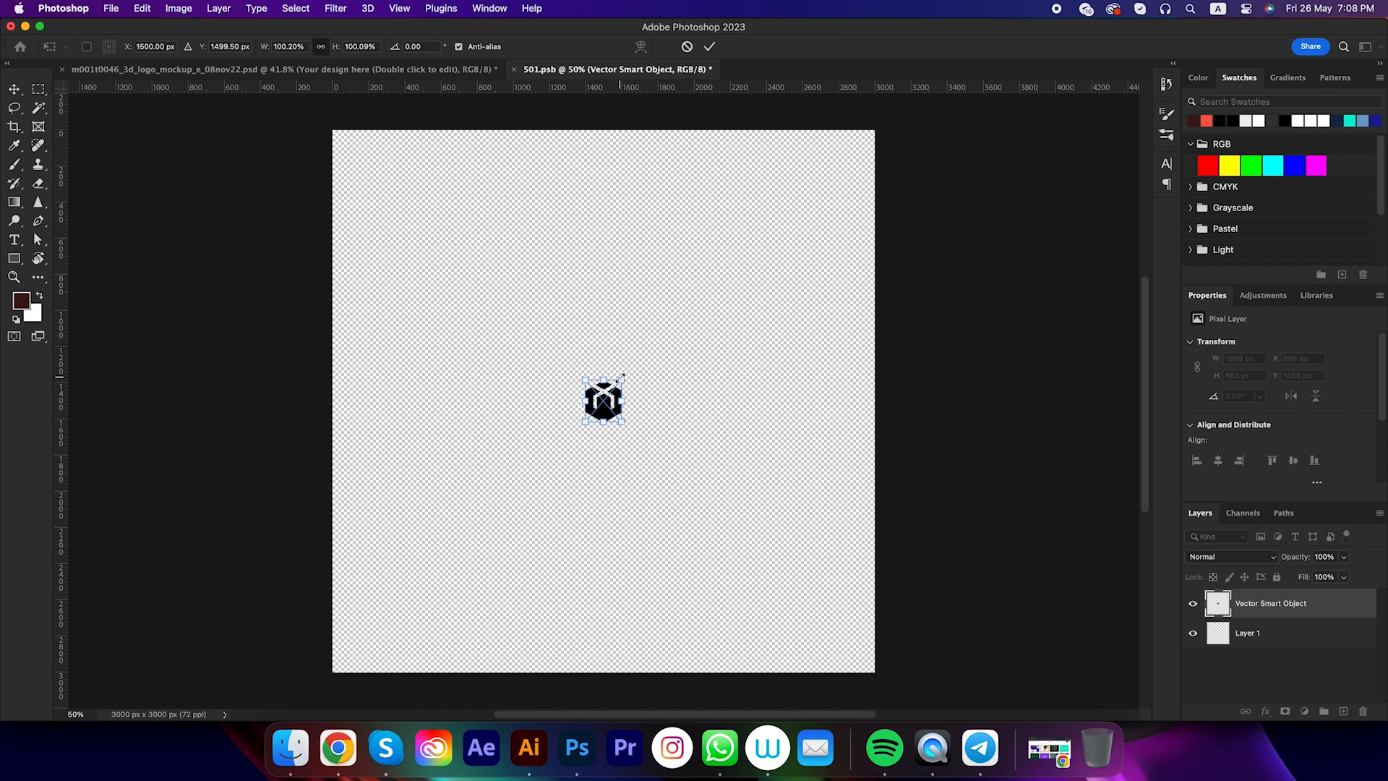
drag(622, 376, 719, 307)
key(Return)
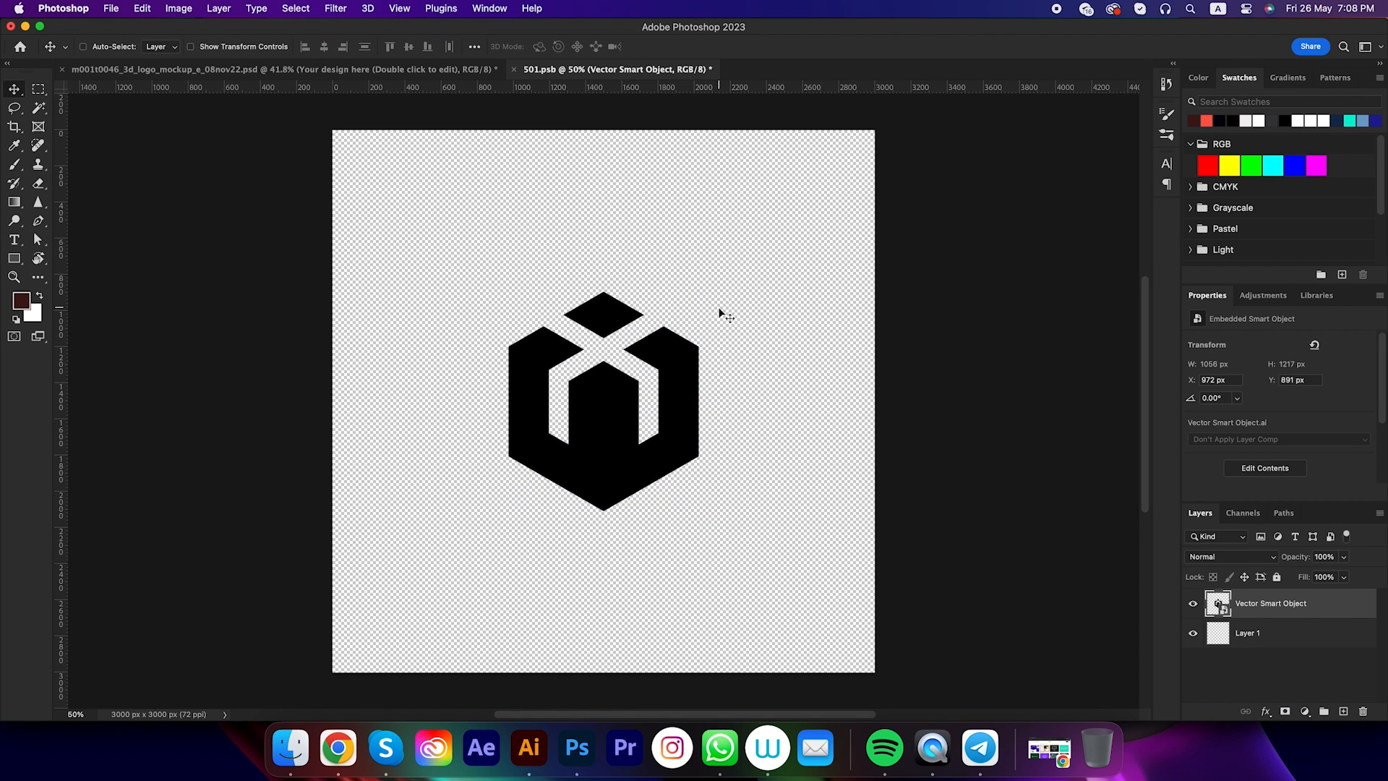
key(super+s)
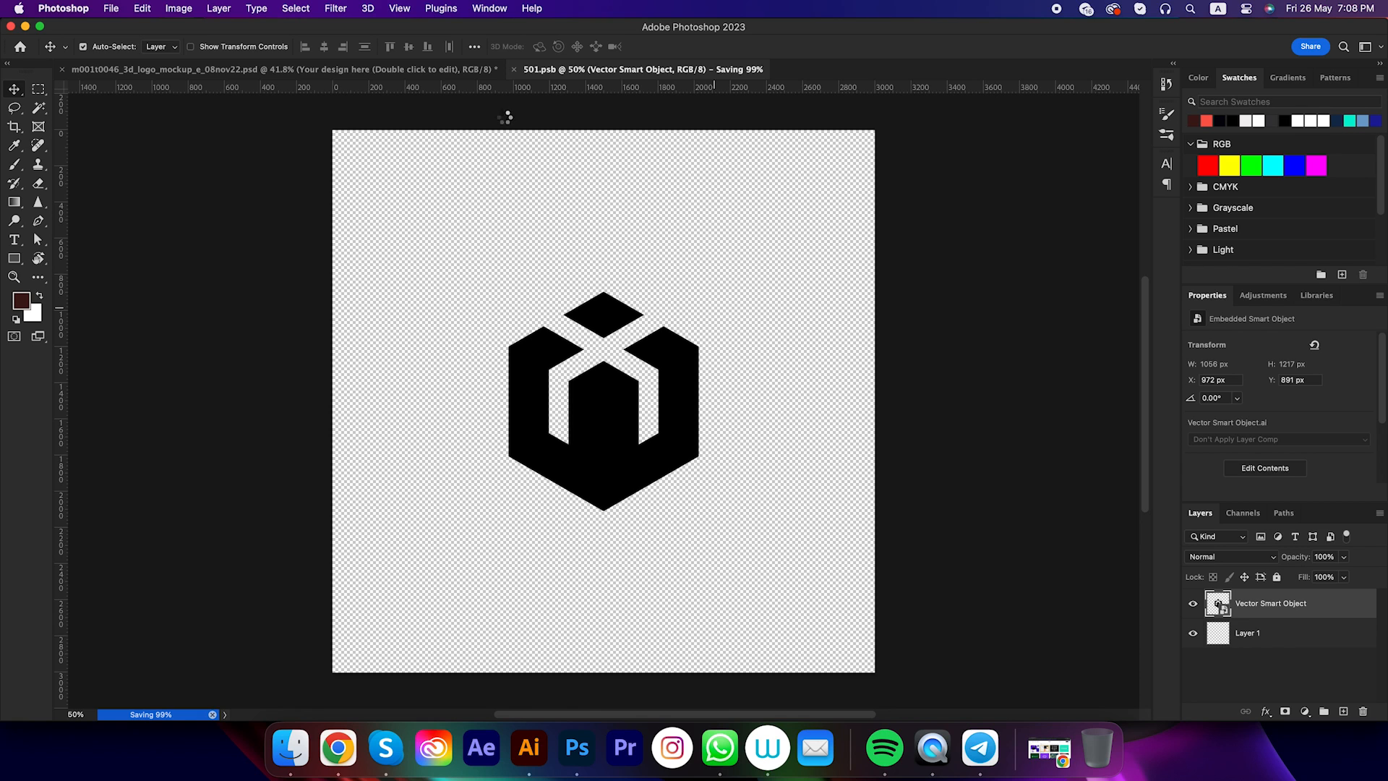
click(427, 70)
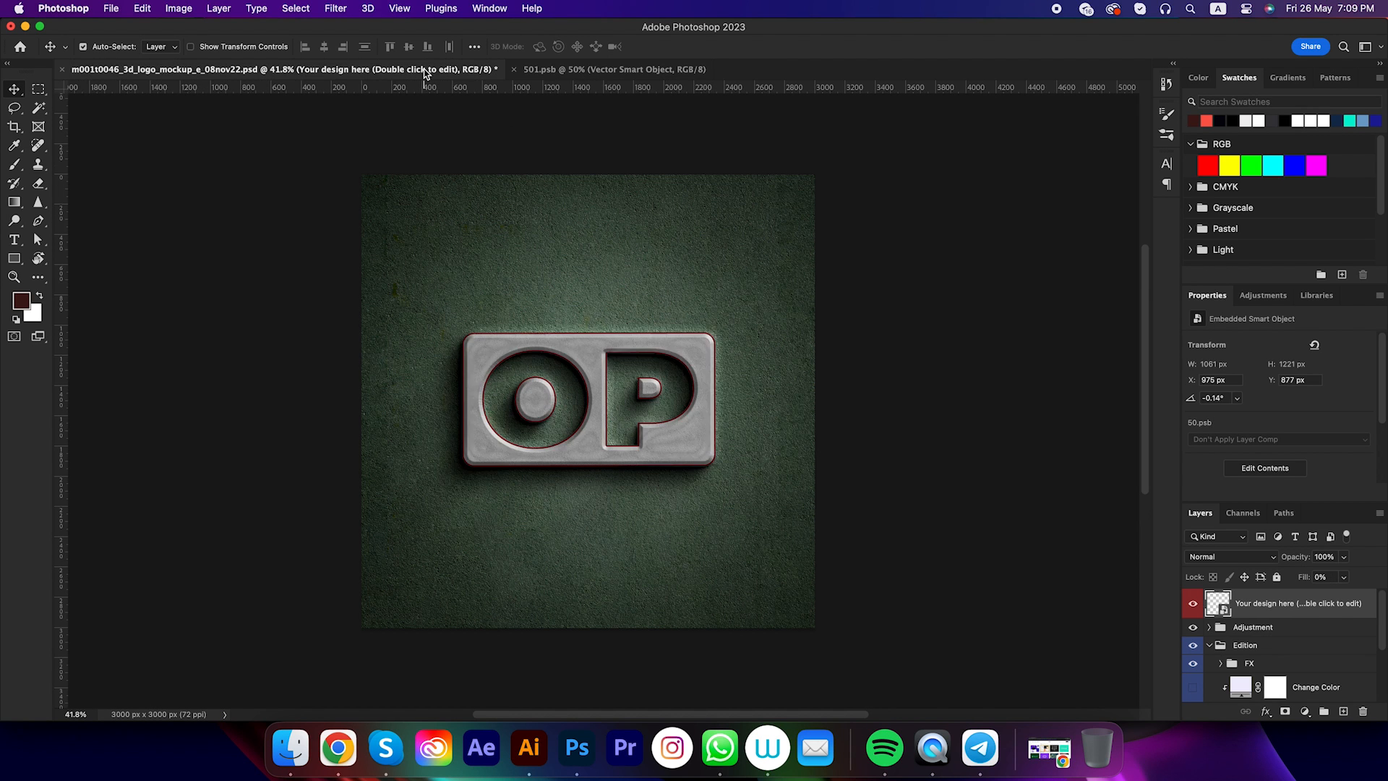
scroll(614, 371, up, 2)
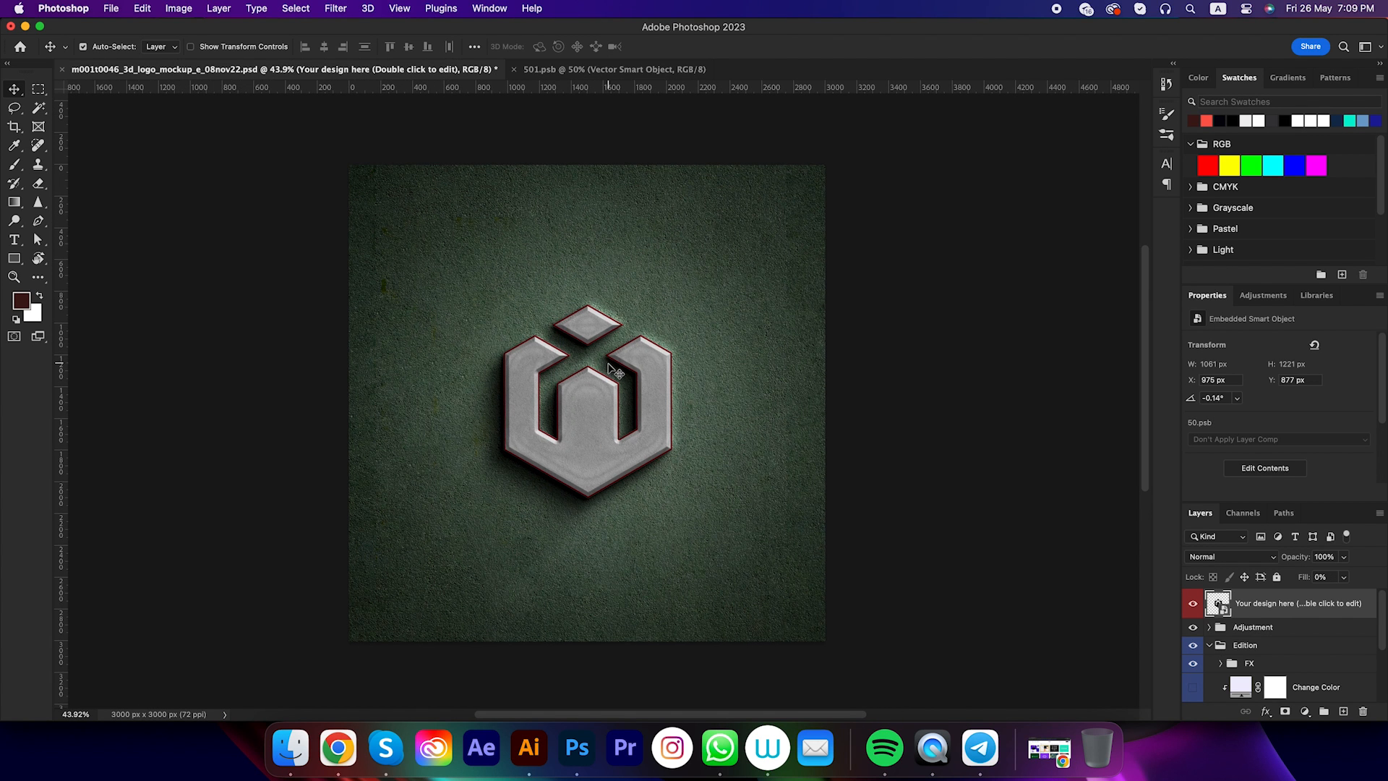
drag(633, 440, 623, 448)
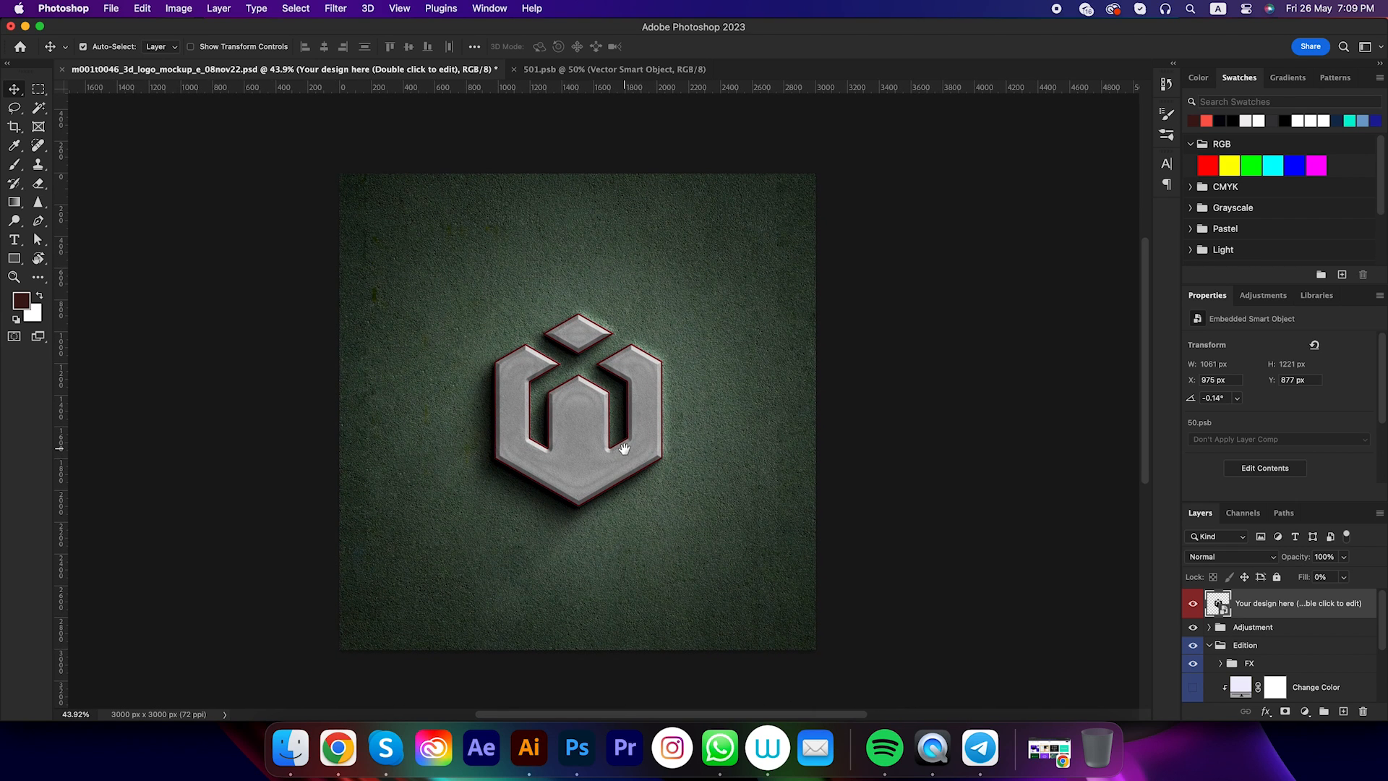
Switch to Illustrator, copy the inline-contour W mark, and return to Photoshop
click(529, 747)
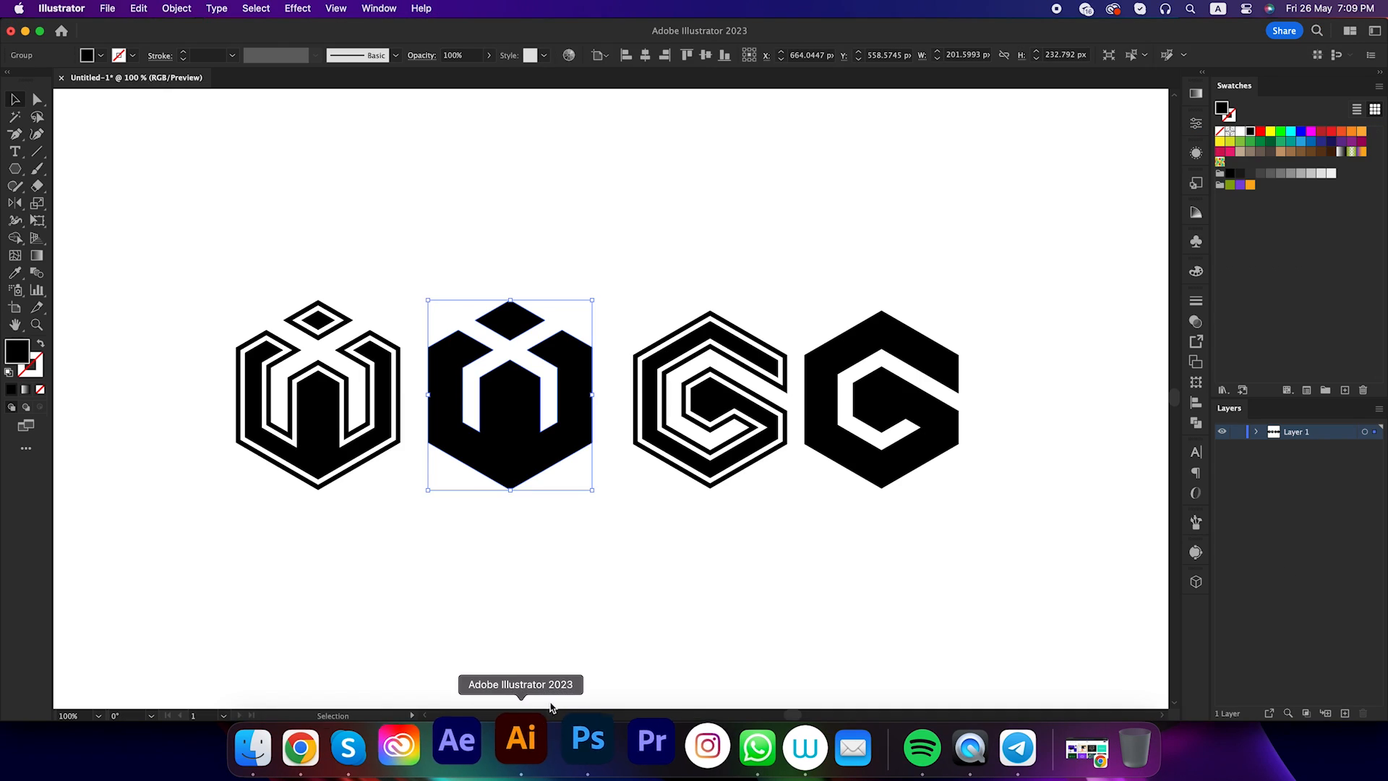
drag(257, 320, 384, 531)
click(137, 9)
click(149, 84)
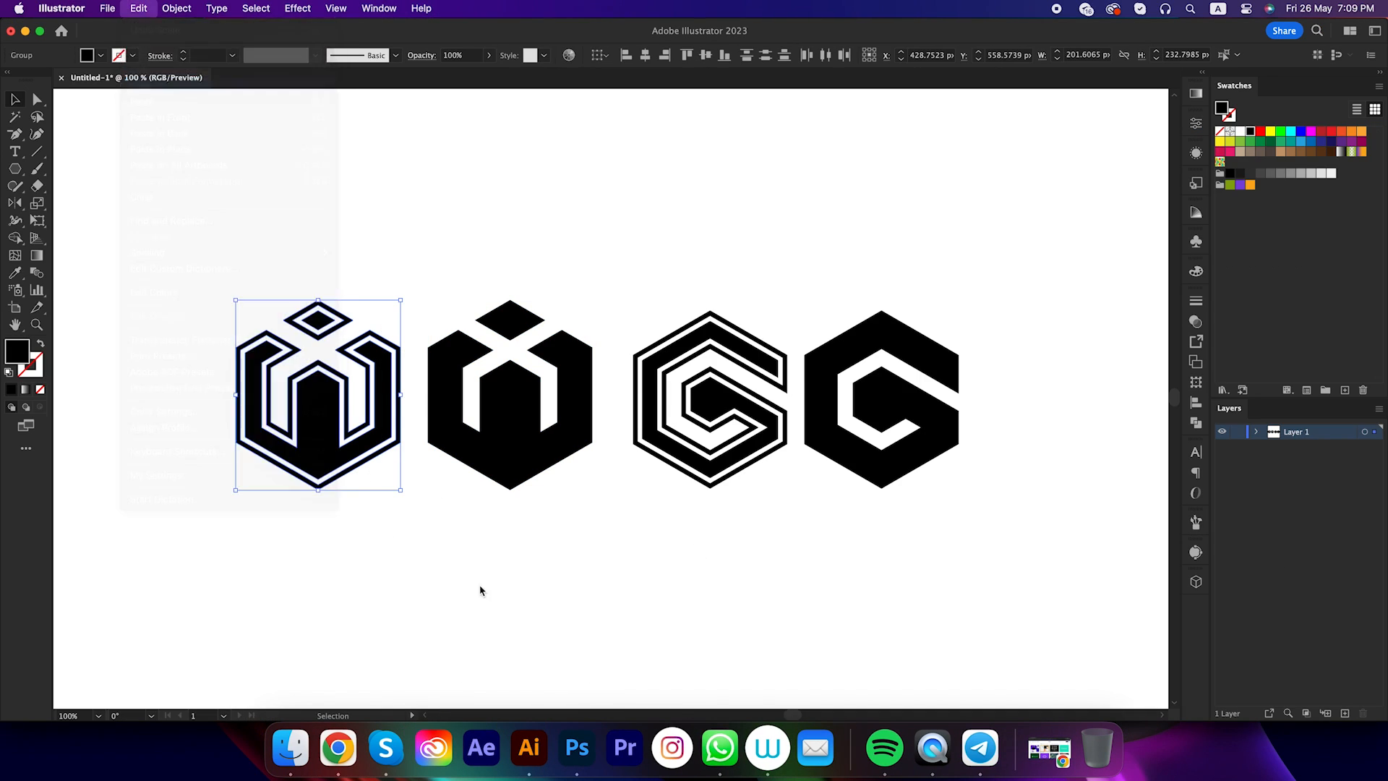
click(577, 747)
Replace the solid W in the mockup's design contents with the inline W as a Smart Object, about 1134 × 1309 px, and save it
double_click(1219, 606)
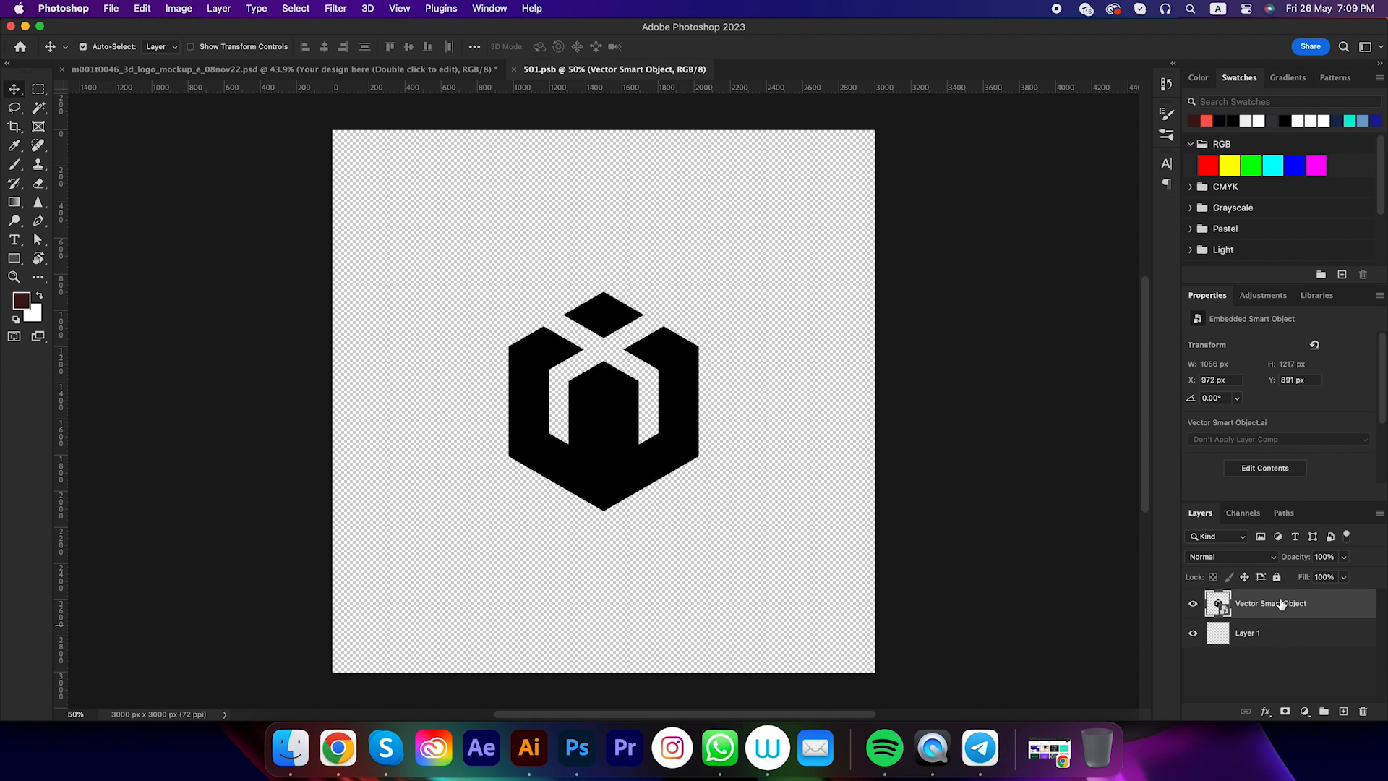
key(Delete)
key(super+v)
click(759, 301)
drag(629, 374, 720, 286)
key(Return)
key(super+s)
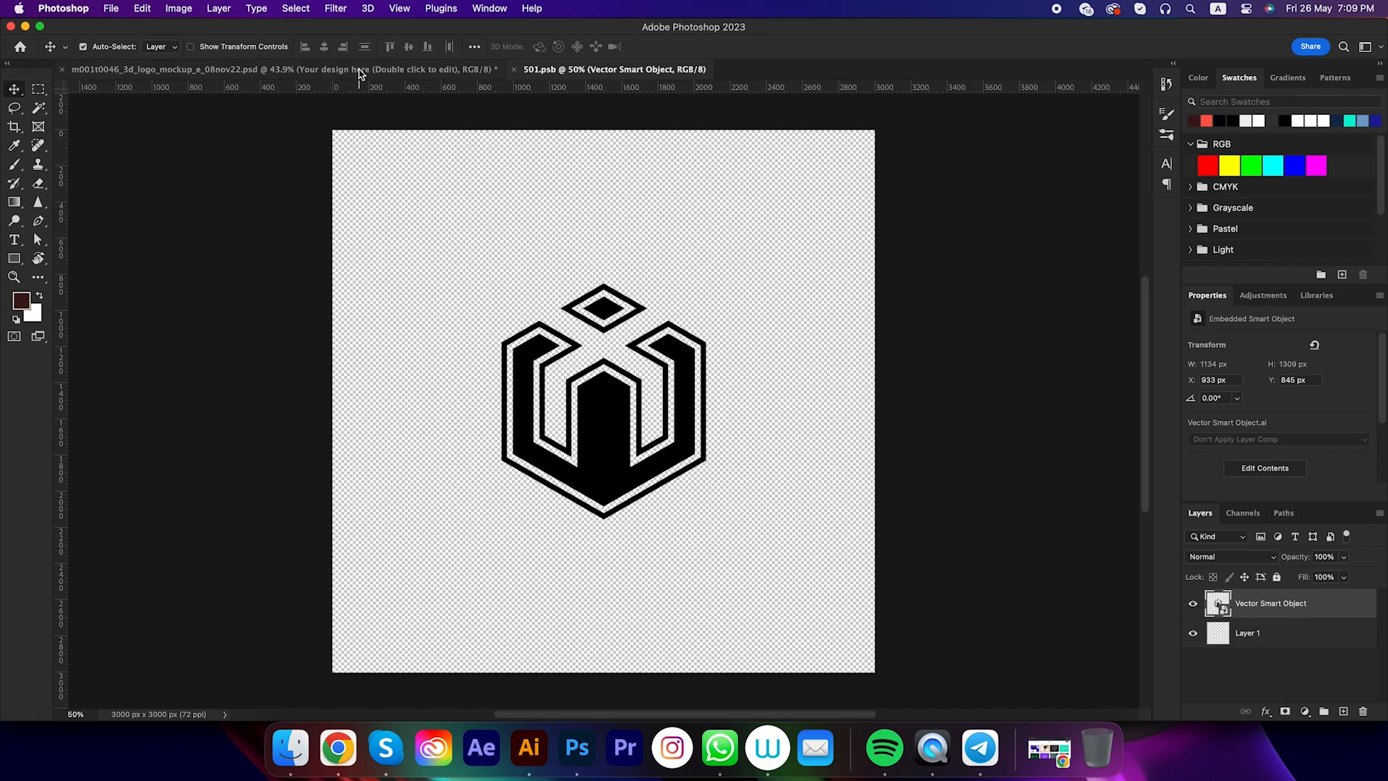
click(359, 70)
scroll(595, 490, up, 3)
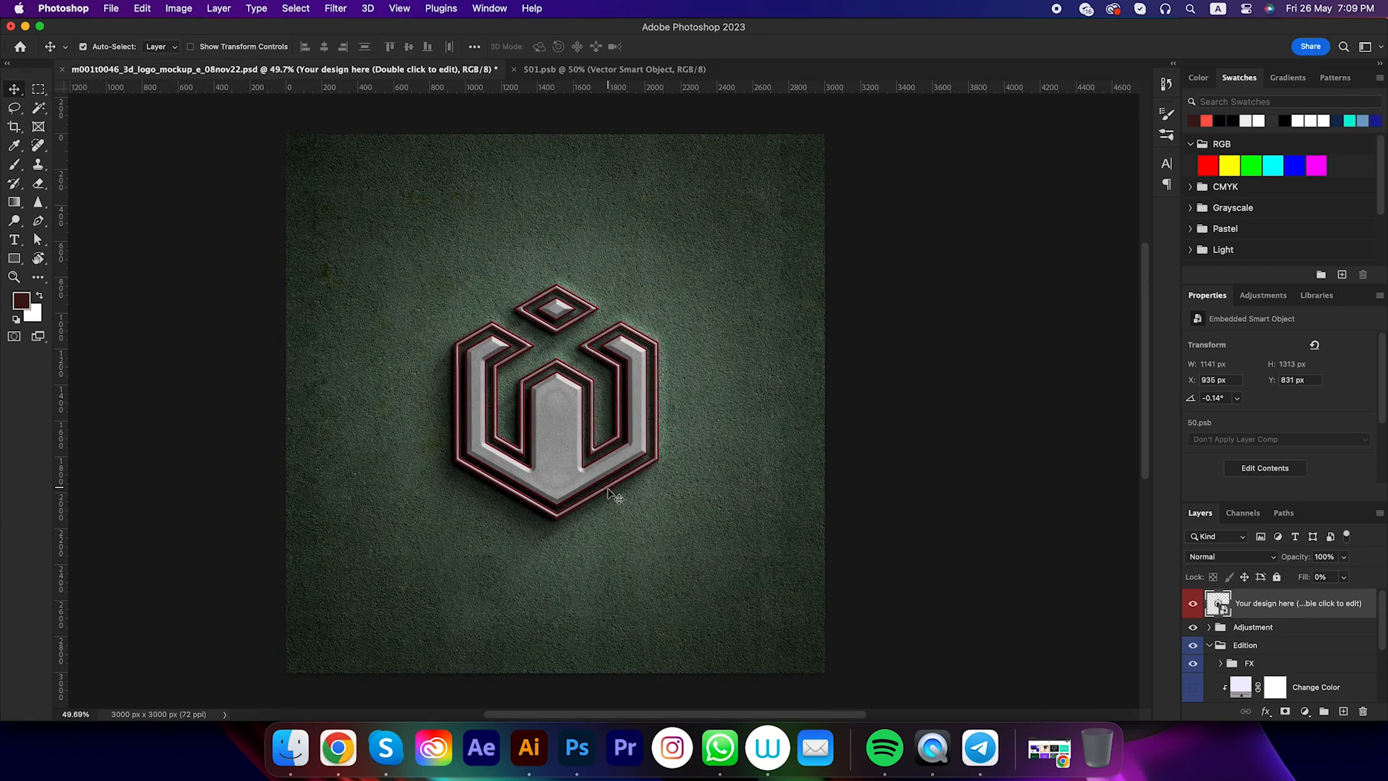
Open the mockup's Base smart object, replace its solid W with the solid G mark at about 921 × 1067 px, and save it
double_click(609, 494)
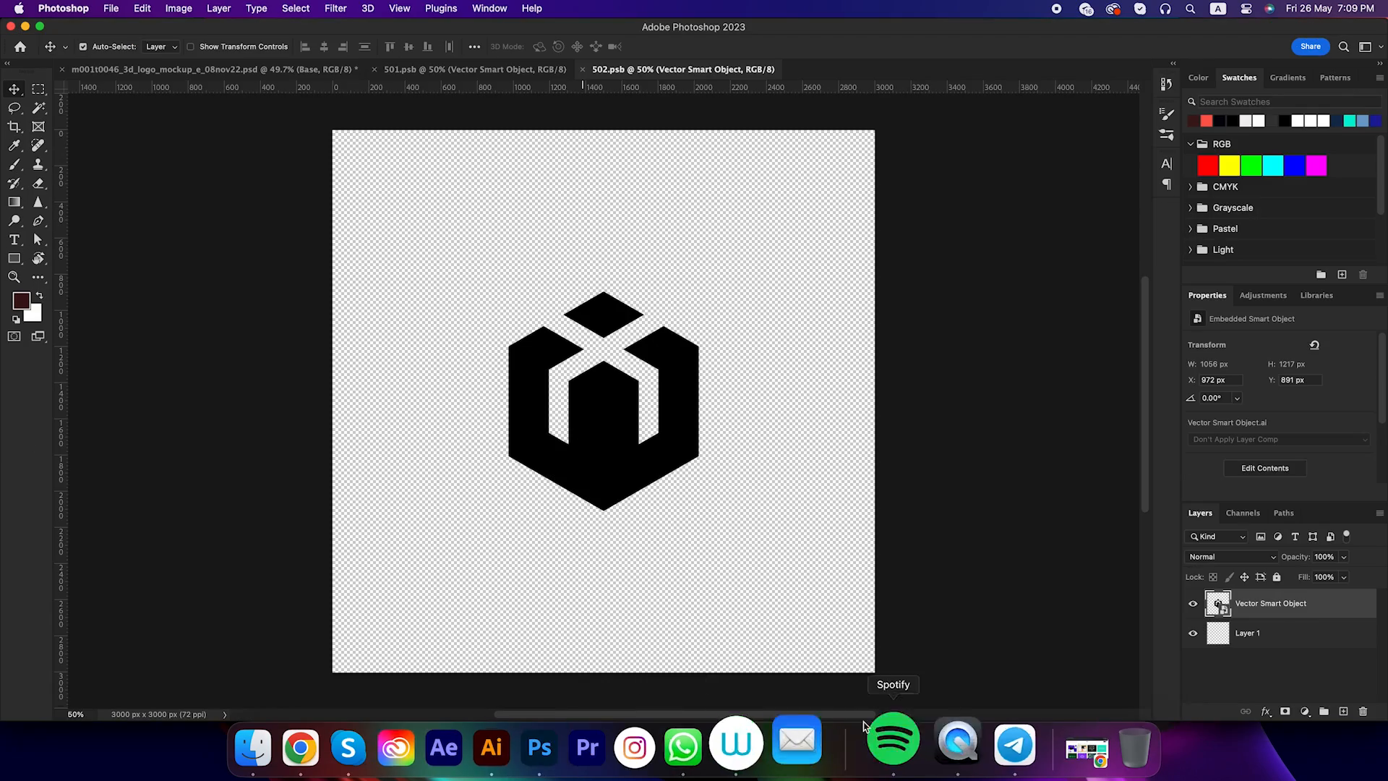
key(Delete)
key(super+v)
click(764, 302)
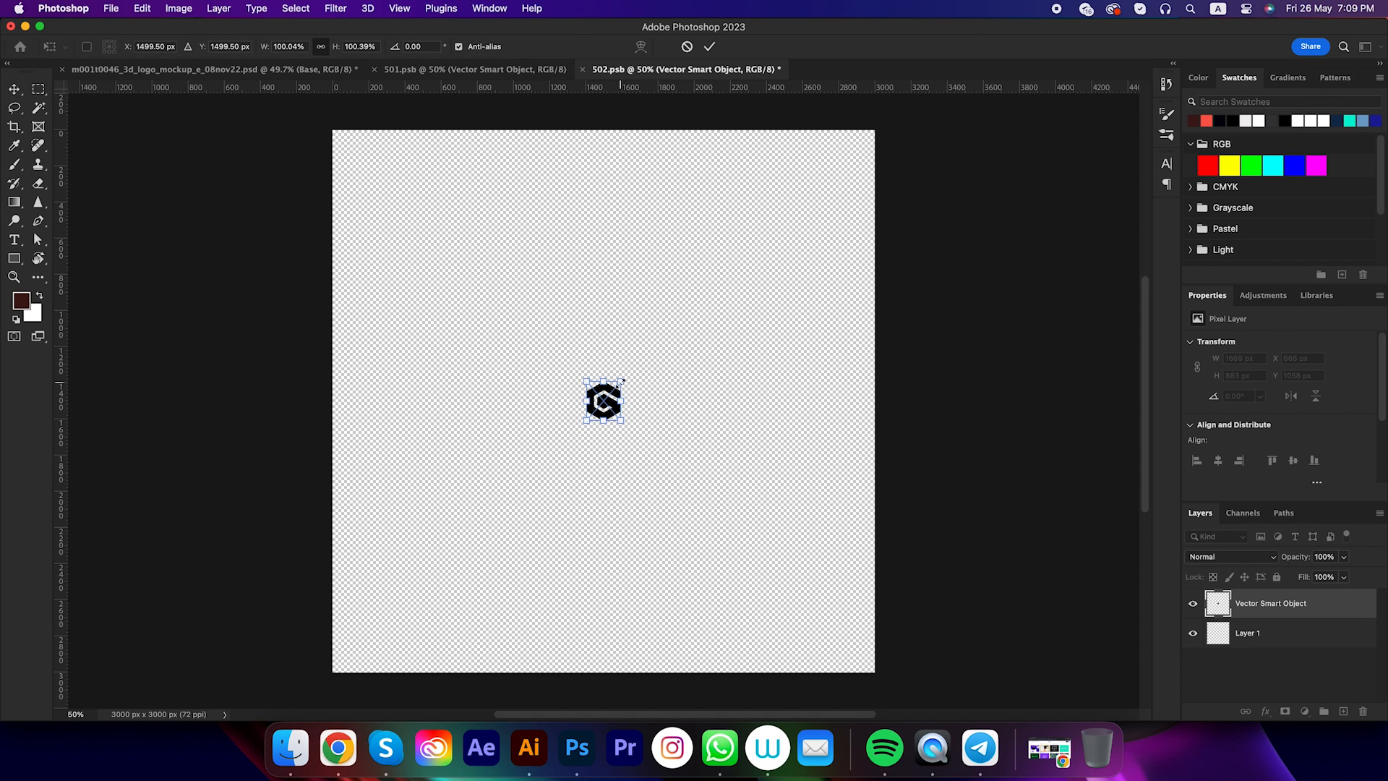
drag(623, 379, 700, 319)
key(Return)
key(super+s)
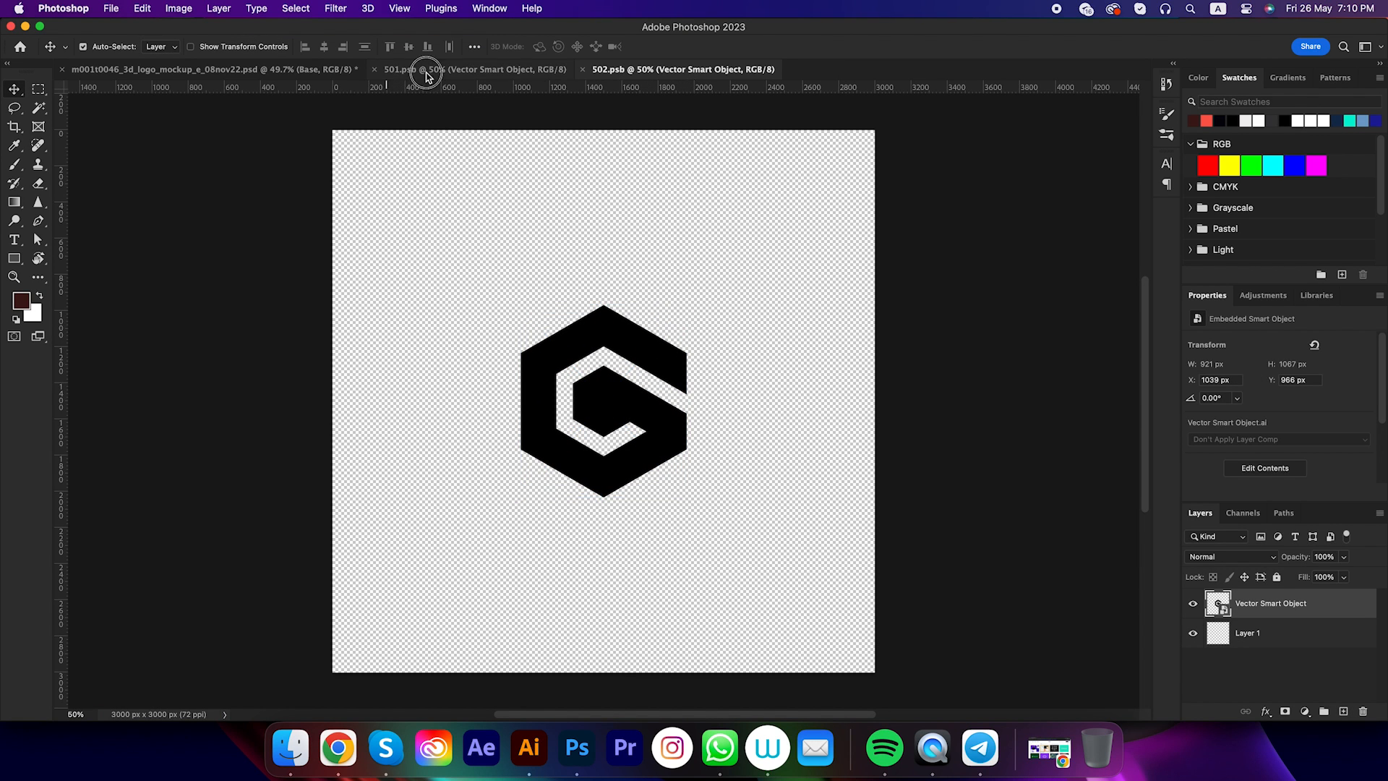
click(331, 69)
scroll(638, 502, up, 2)
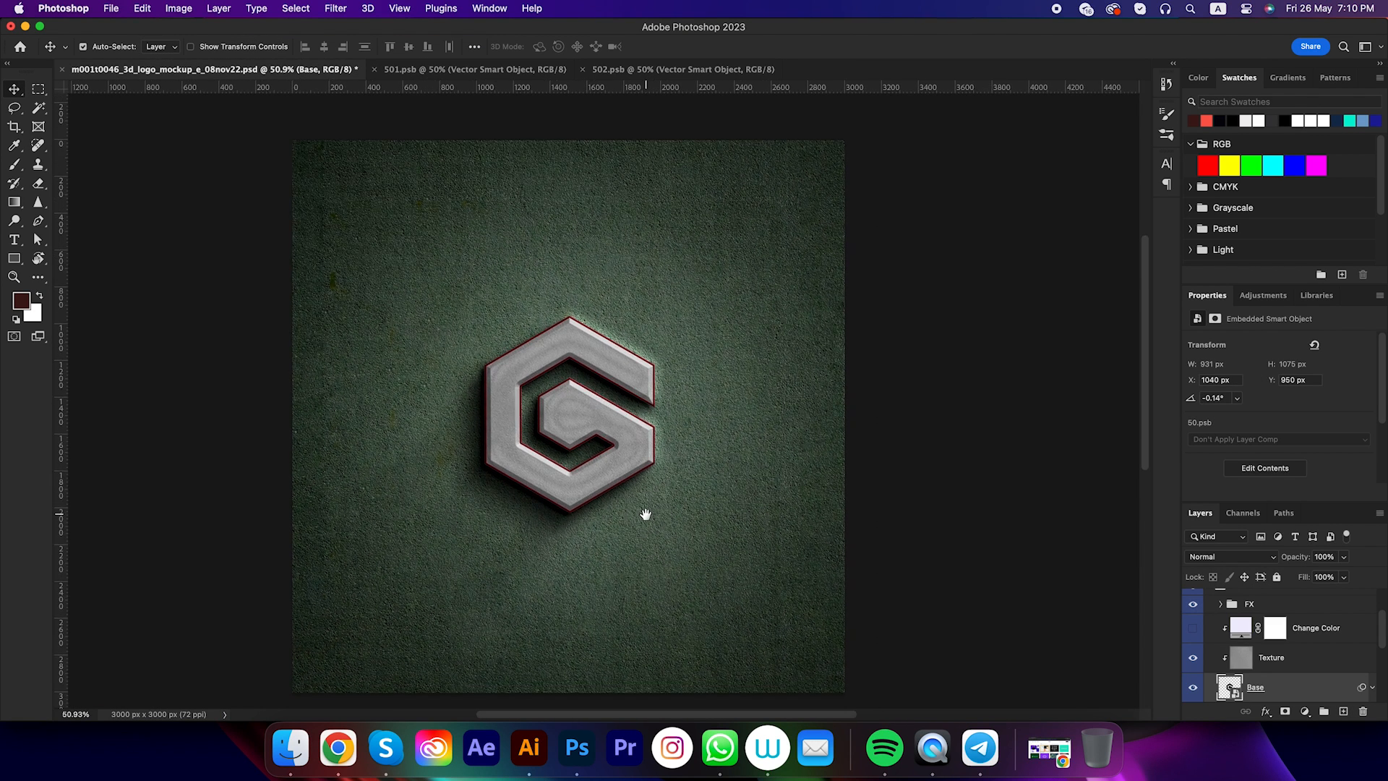